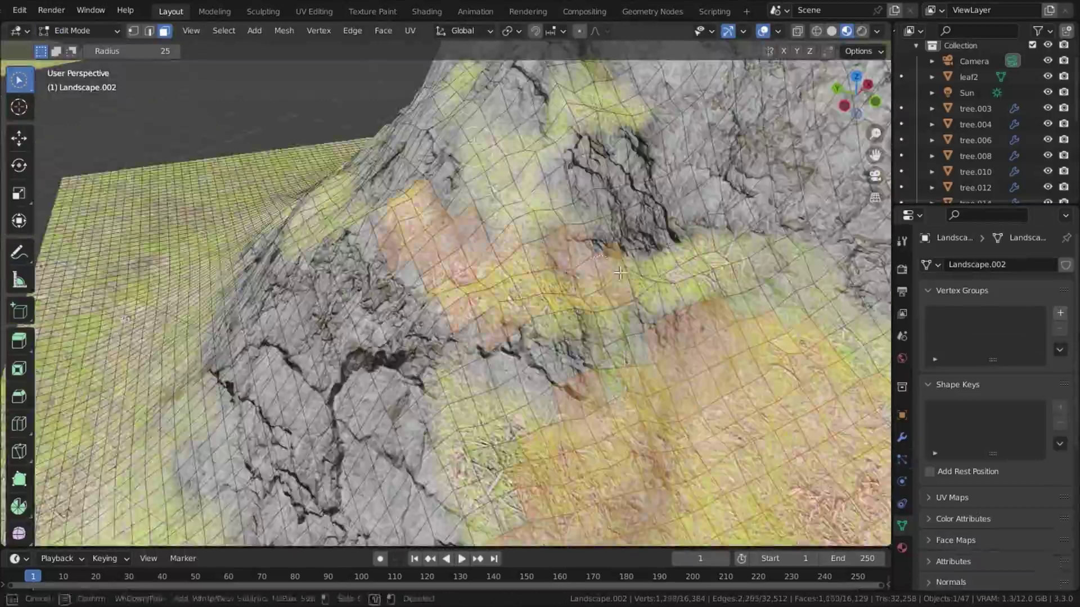
click(79, 30)
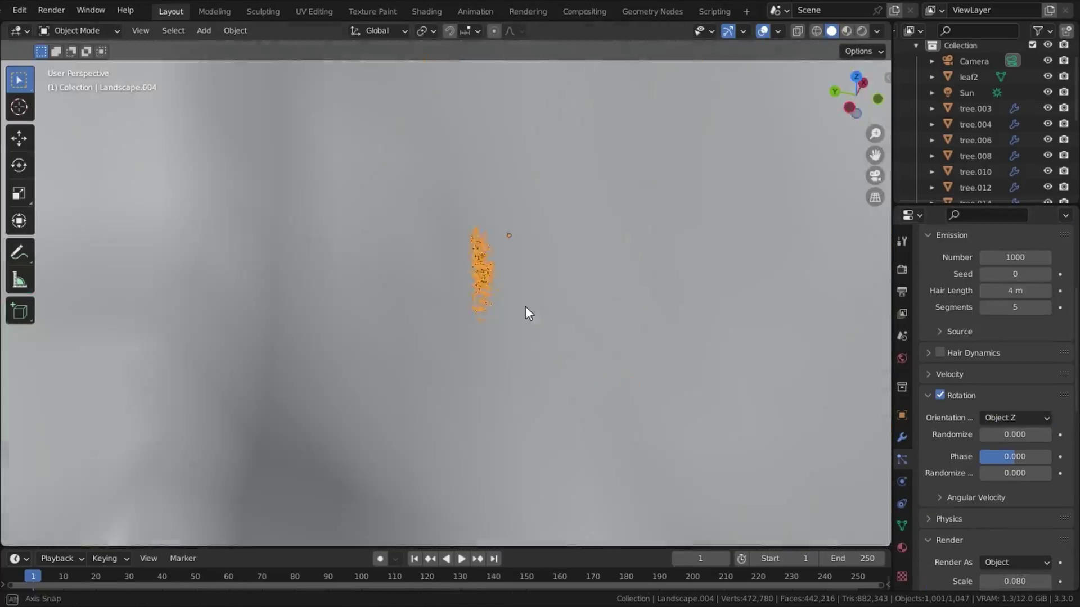
click(1016, 418)
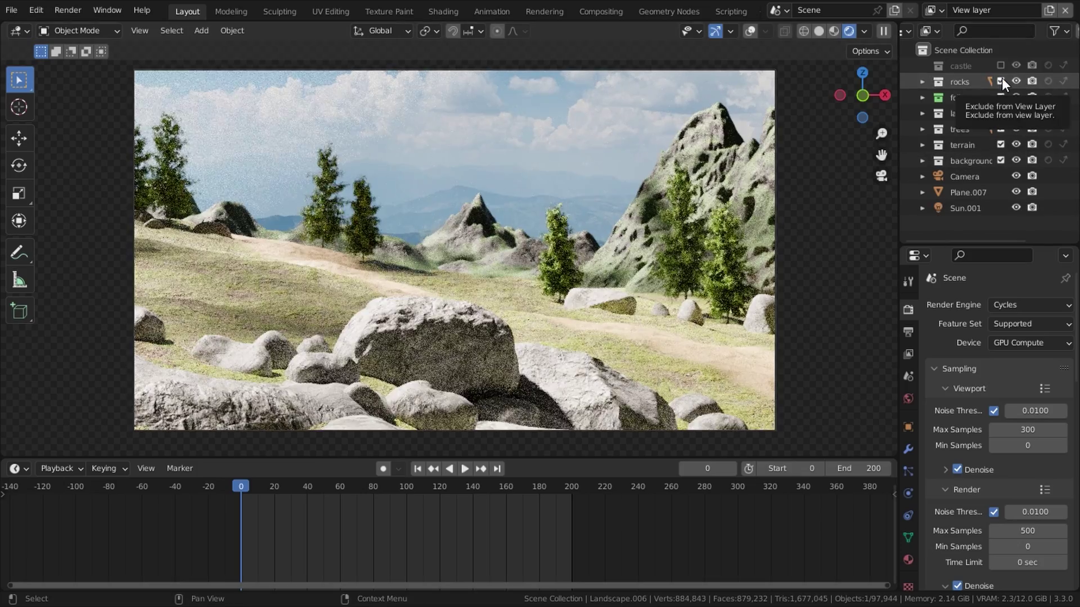
Step: Exclude the foliage, landscape and background collections from the view layer
click(1001, 97)
click(1000, 113)
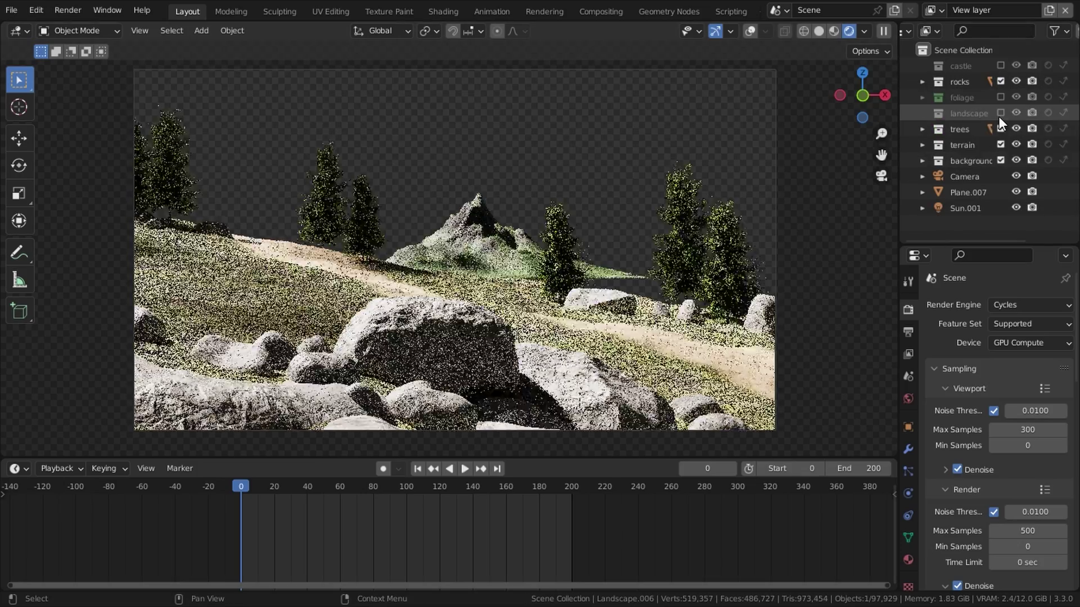
click(1001, 161)
Step: Set the rocks and trees collections to holdout and indirect only in this view layer
click(1048, 81)
click(1064, 81)
click(1048, 129)
click(1064, 129)
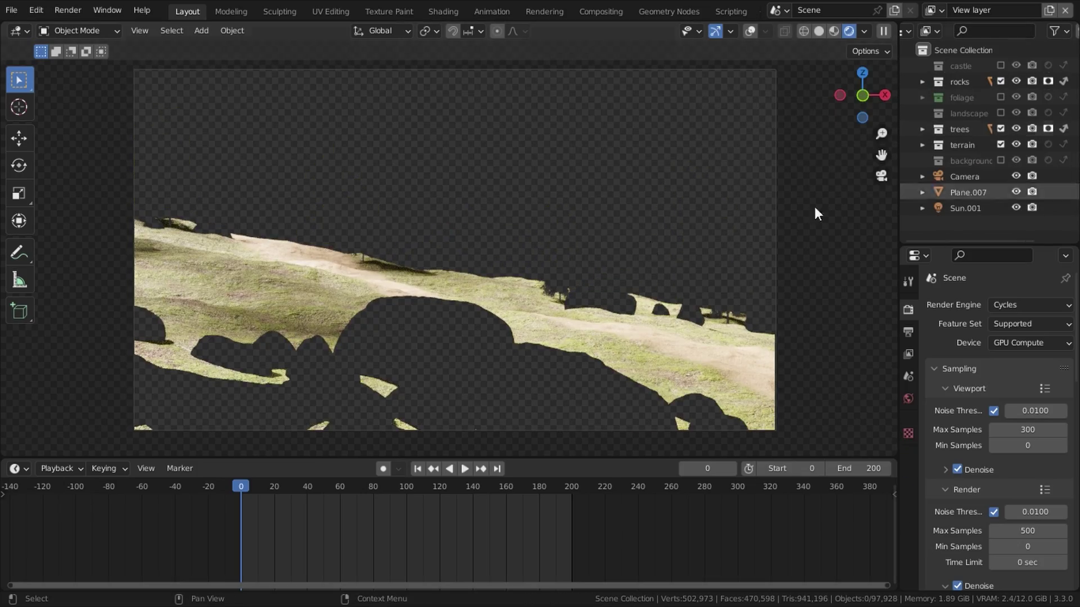
Step: Save the file and switch the viewport to solid shading
key(ctrl+s)
key(z)
click(513, 235)
Step: Open the folder selection for the render output path from the compositing workspace
click(600, 11)
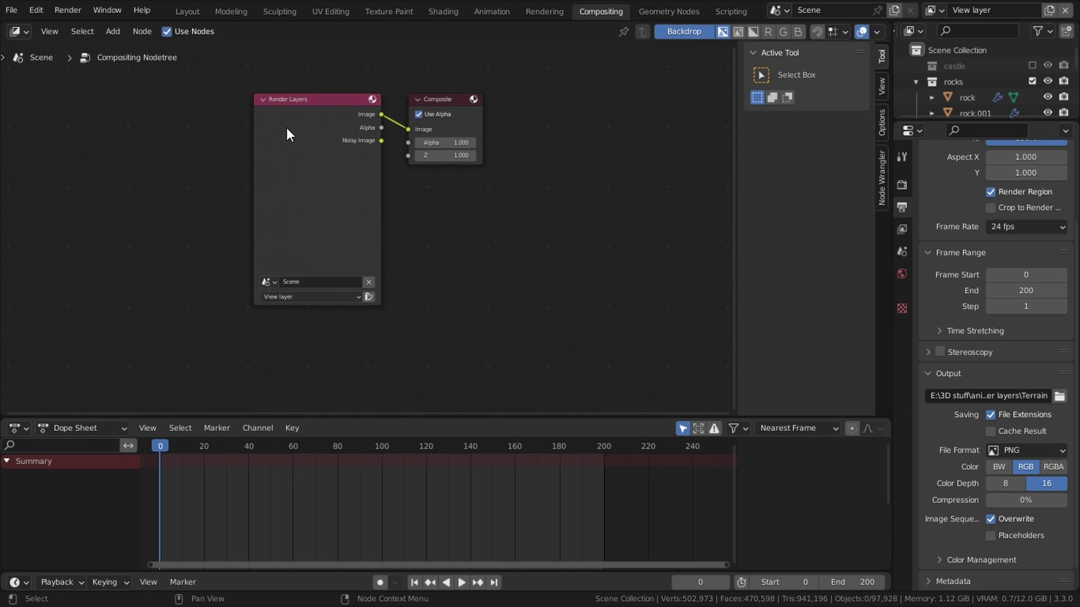
click(1059, 396)
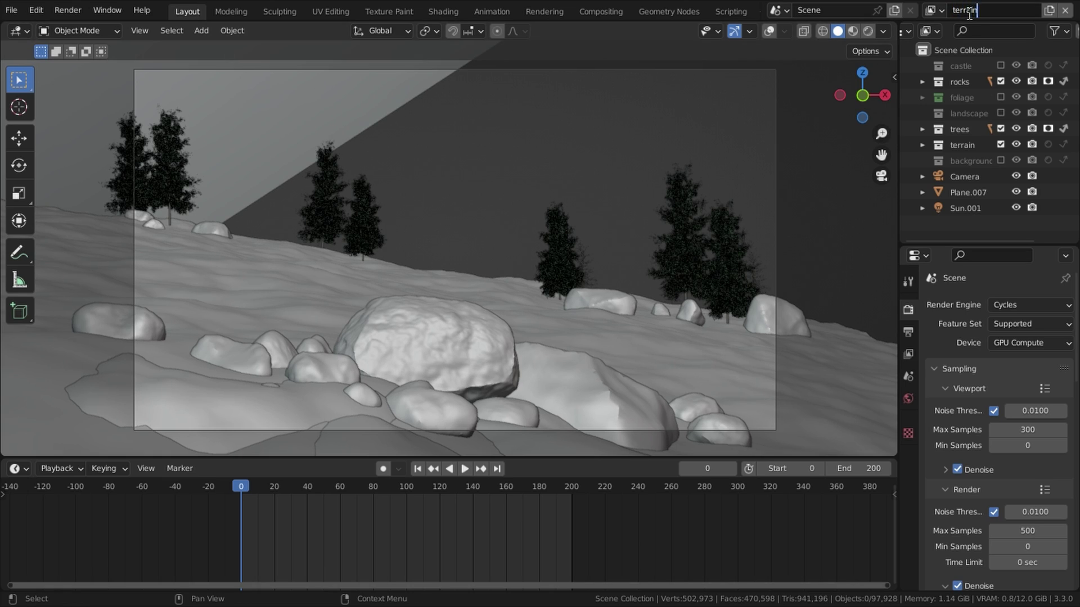
Step: Rename the view layer to terrain and return to the compositing workspace
key(Return)
click(604, 12)
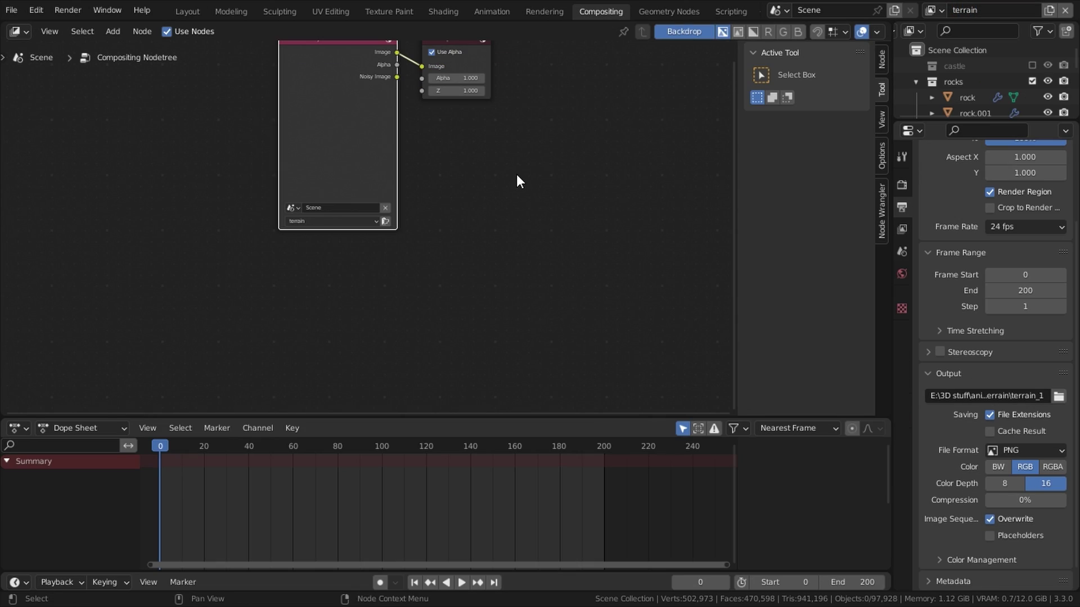
Step: Duplicate the Render Layers node and place the copy below the original
key(shift+d)
click(777, 10)
click(827, 74)
scroll(555, 257, down, 2)
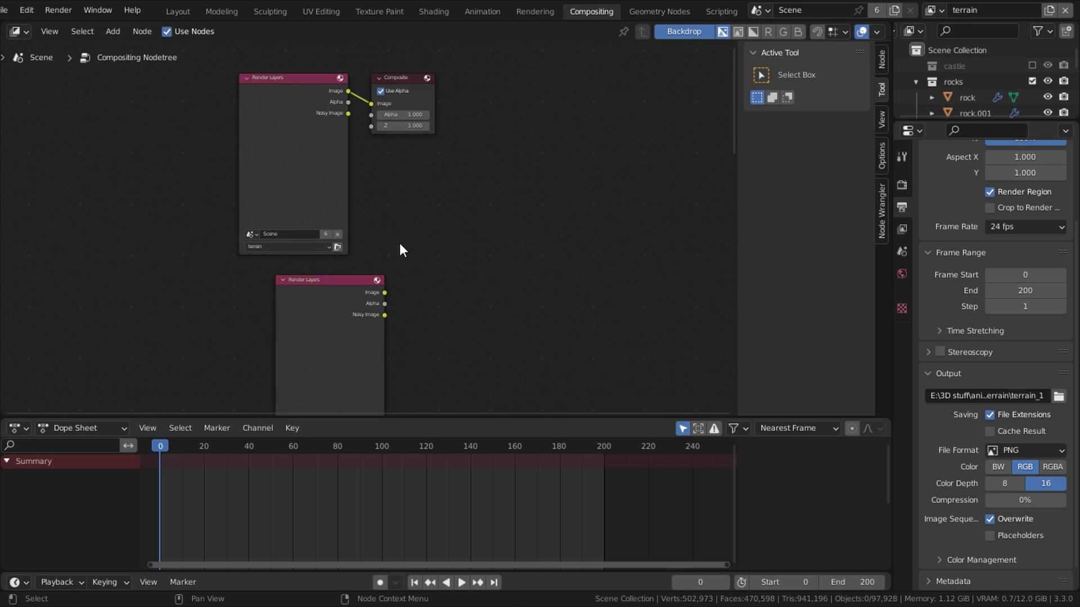
Step: Add a File Output node beside the Render Layers node of the landcsapes view layer
key(F3)
text(output)
click(615, 349)
scroll(433, 116, up, 2)
shift+scroll(417, 84, down, 3)
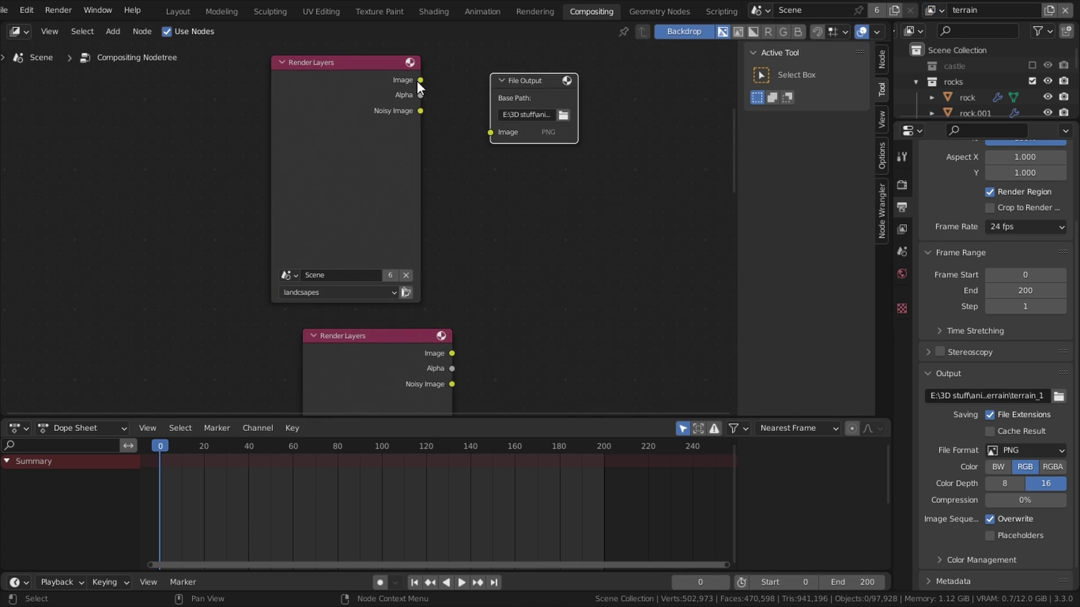
Step: Connect the Image output of the landcsapes Render Layers node to the File Output node and edit its output path
drag(420, 80, 490, 132)
scroll(490, 132, up, 2)
click(554, 277)
key(BackSpace)
key(Return)
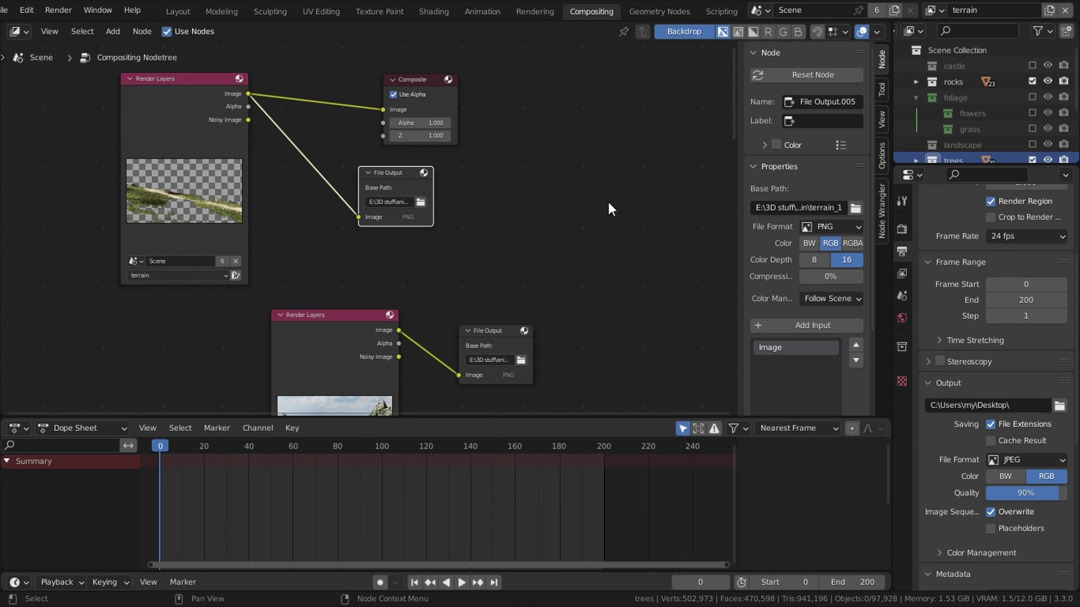
Step: Save the file and render the current frame with all view layers
scroll(608, 201, up, 3)
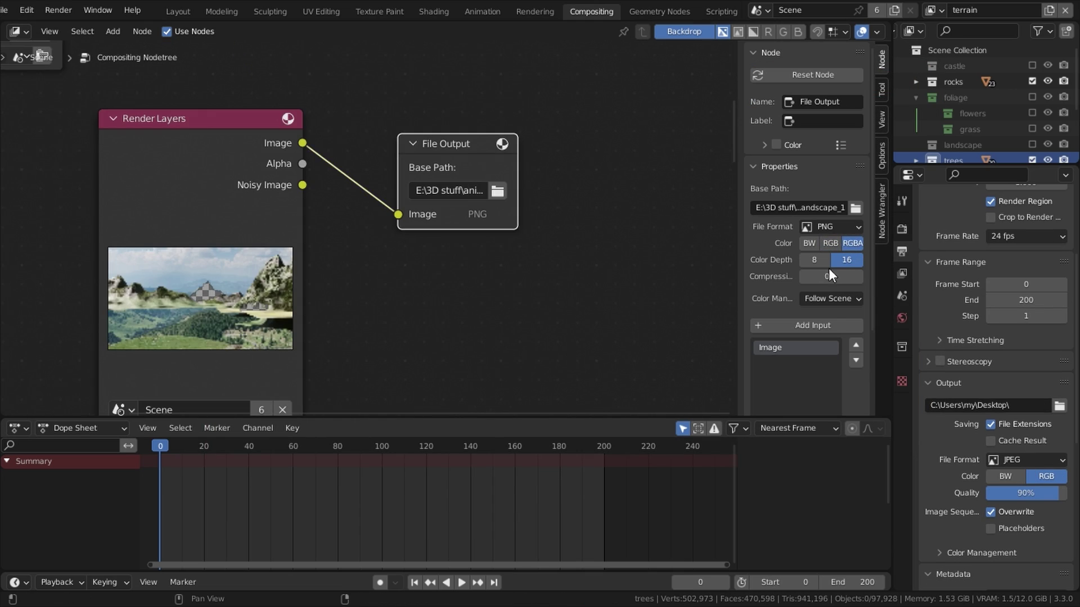
scroll(506, 284, down, 3)
key(ctrl+s)
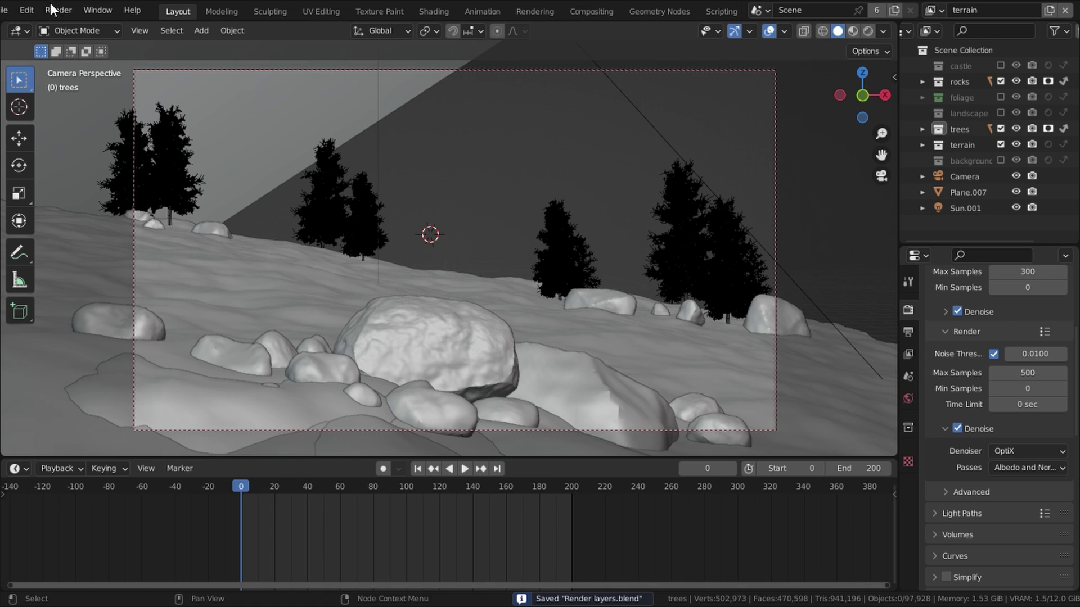
key(F12)
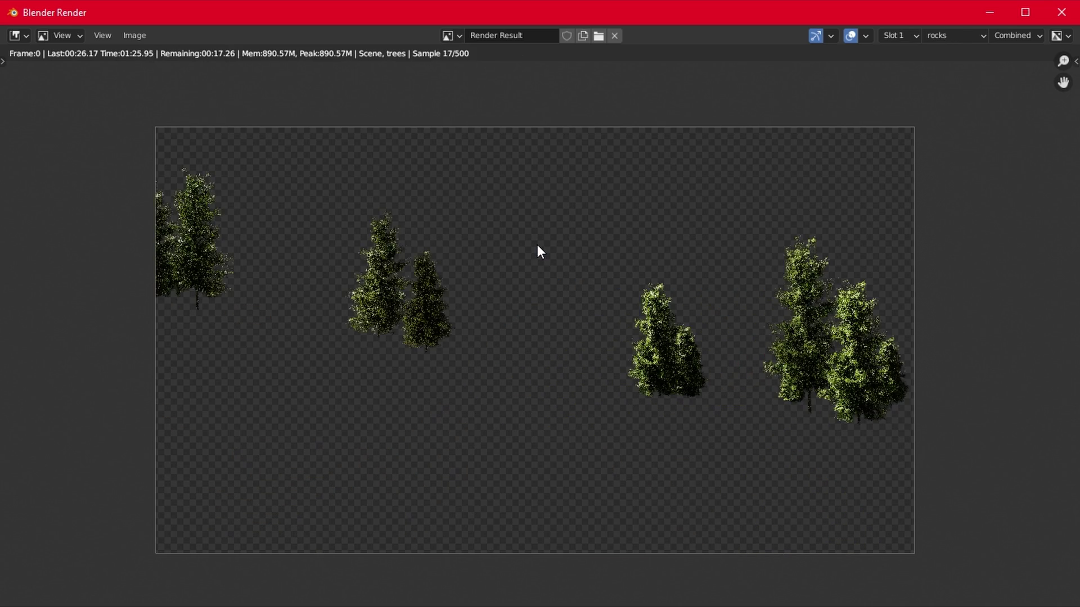
key(Escape)
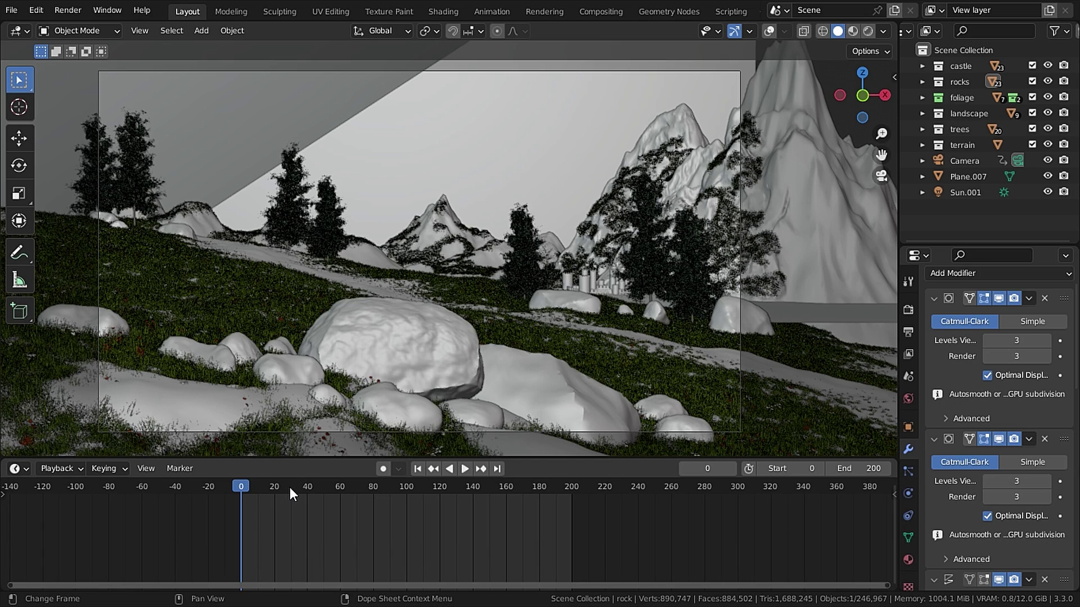
Step: Preview the camera animation on the timeline and return to frame 0
key(space)
key(space)
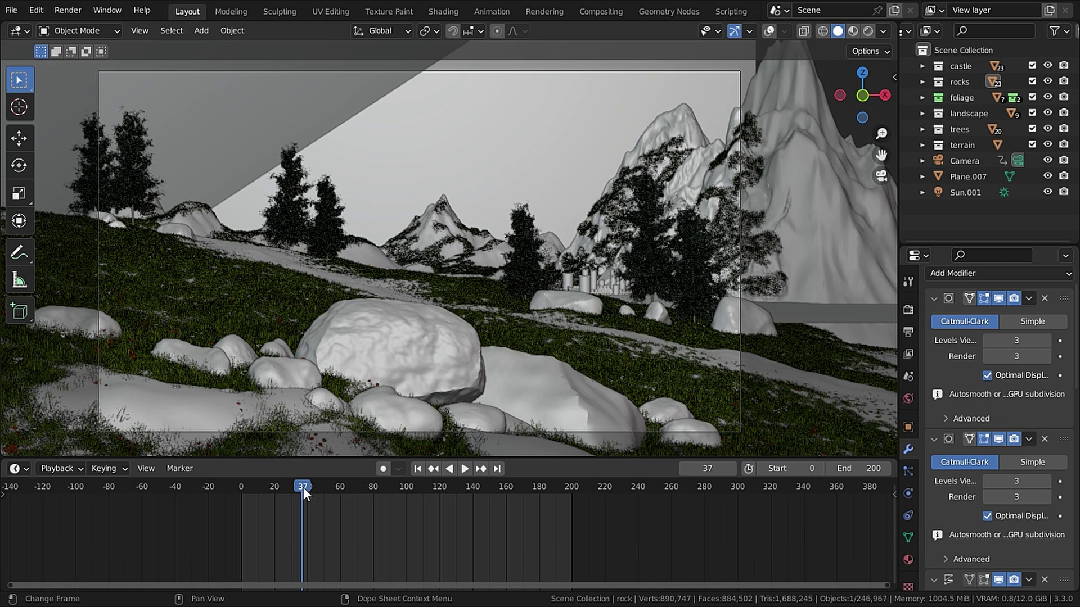
drag(302, 487, 242, 487)
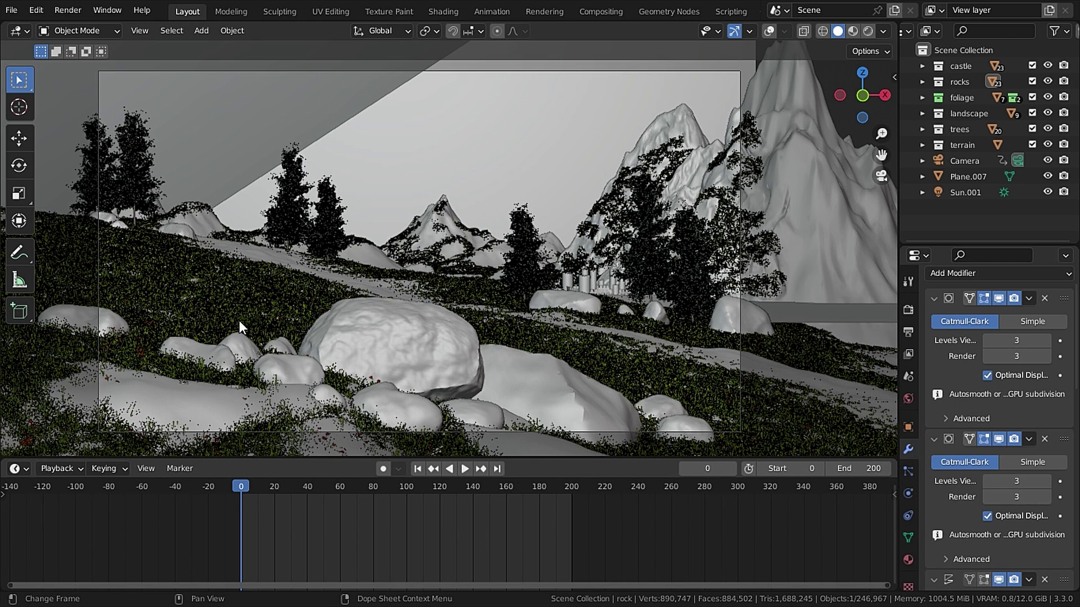
Step: Turn off the viewport display of the foreground terrain's particle systems
click(235, 292)
click(909, 471)
click(1024, 276)
Step: Turn off the viewport display of the tree particle systems on the mountains and background landscapes
click(656, 137)
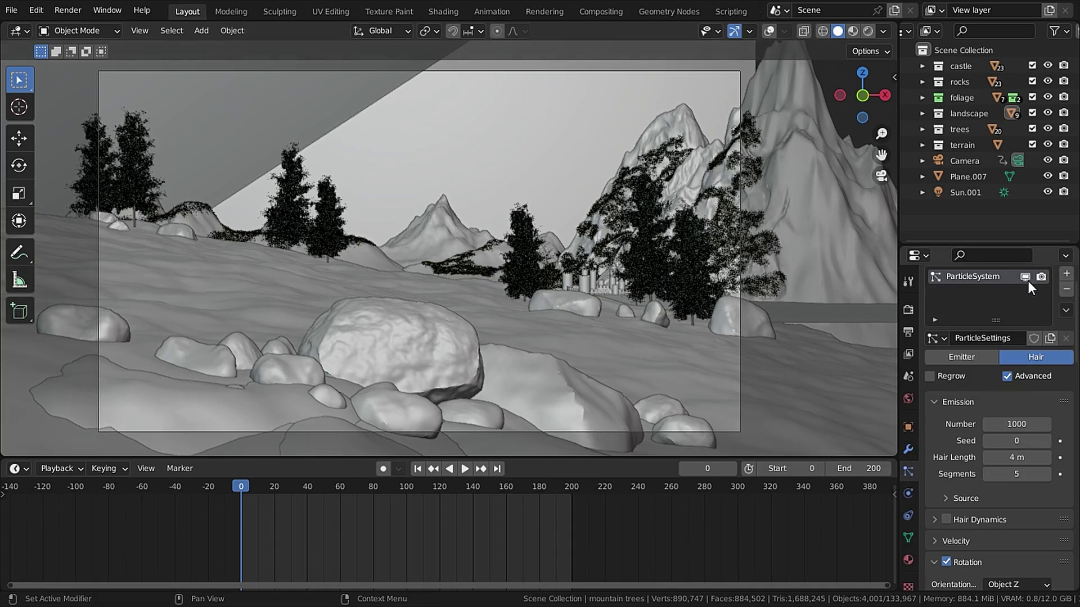
click(1024, 276)
click(535, 352)
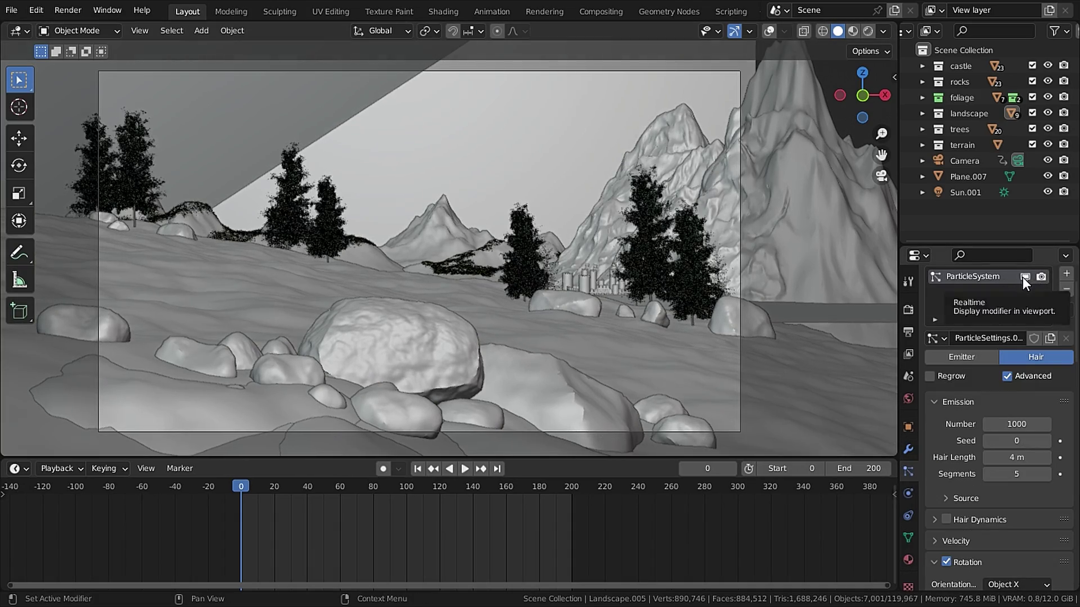
click(1025, 276)
click(1025, 276)
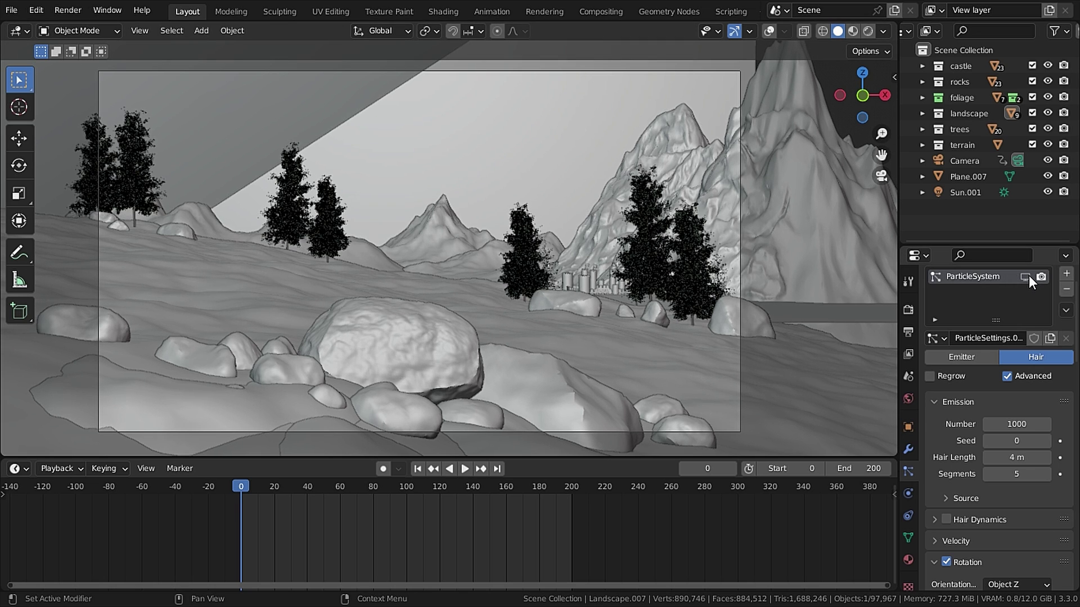
Step: Examine the layout of the terrain, mountains and background plane from outside the camera, and return to the camera view
click(558, 286)
middle_drag(602, 262, 578, 277)
scroll(541, 268, down, 5)
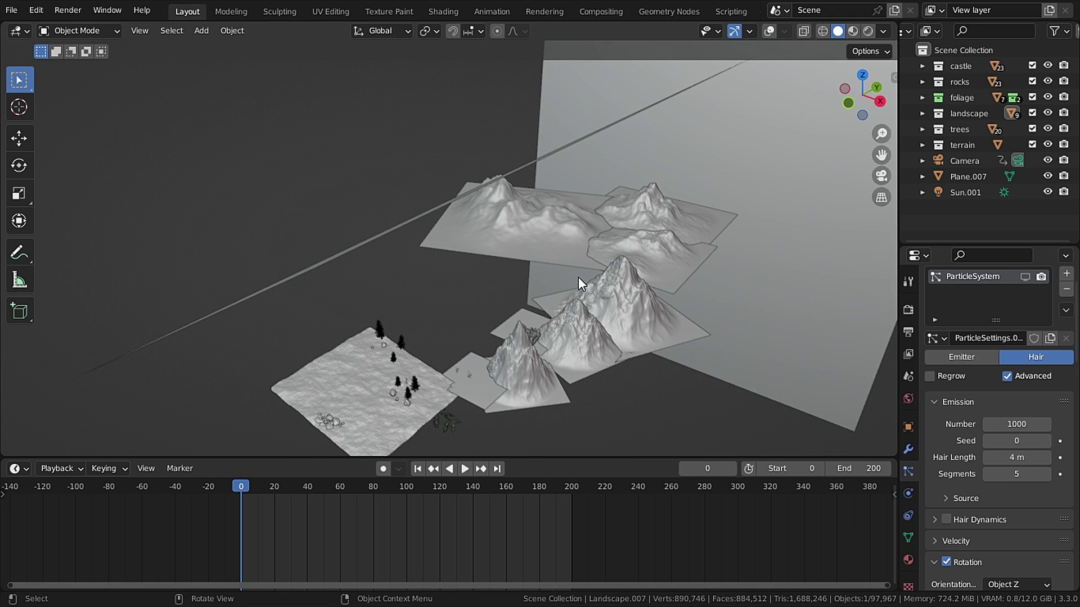
middle_drag(578, 277, 632, 236)
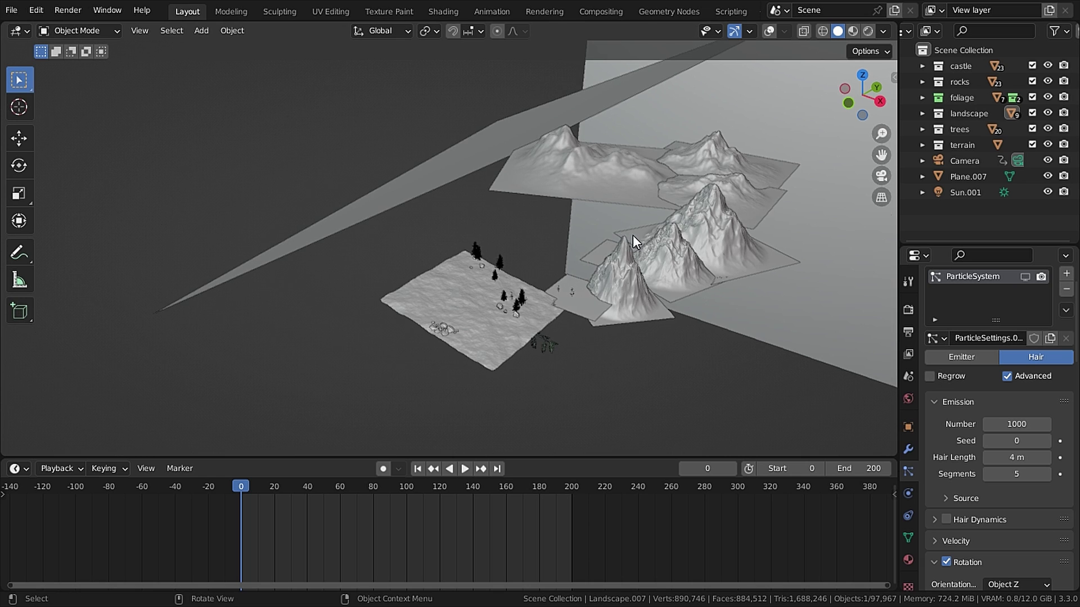
scroll(561, 273, up, 5)
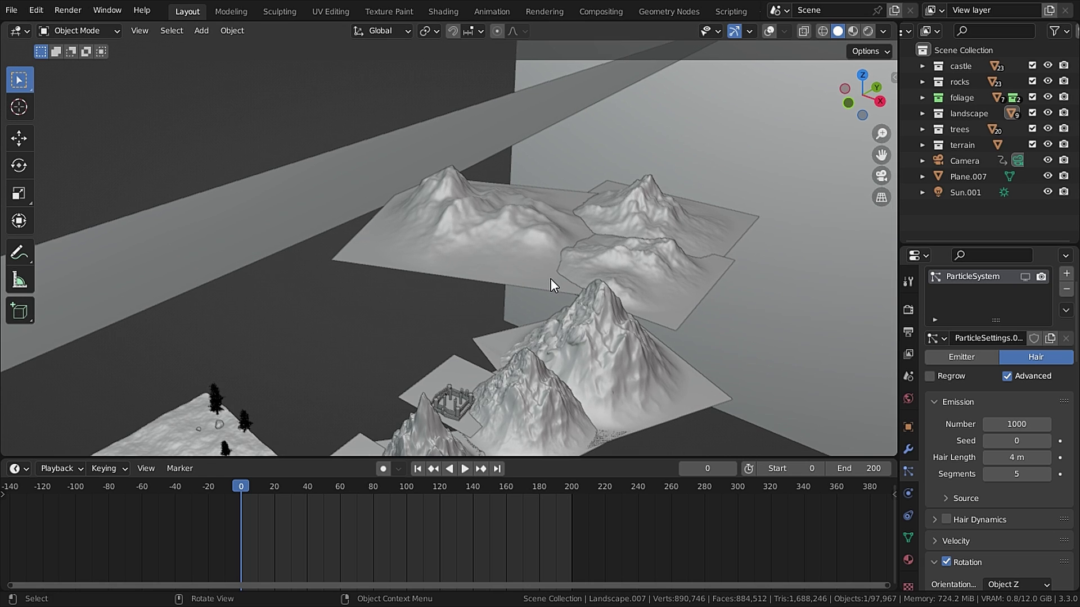
key(KP_0)
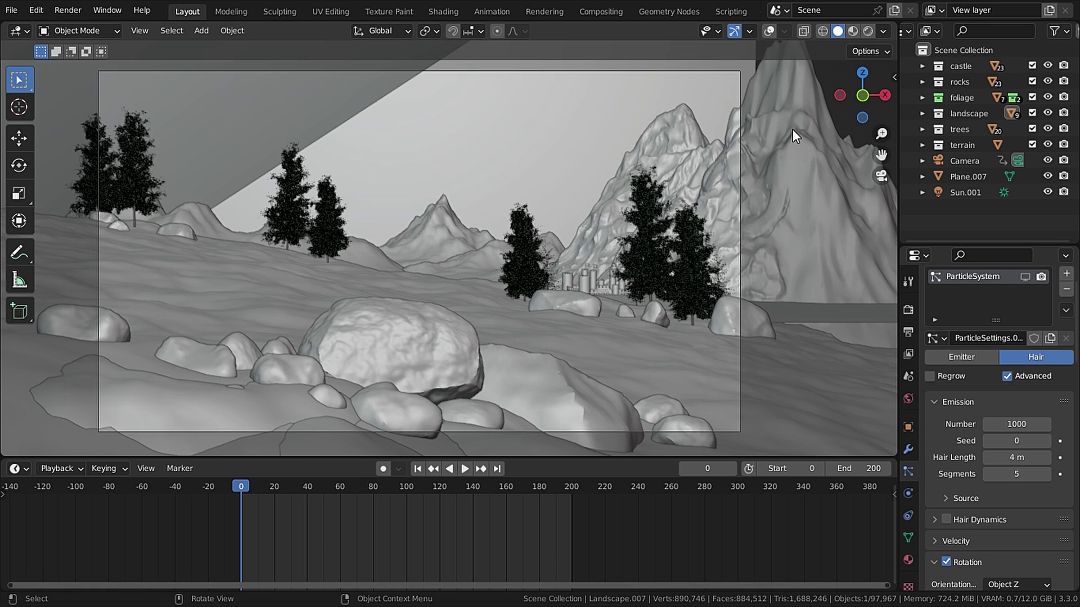
Step: Select the castle's Cube.002 object and turn on the viewport overlays
click(924, 67)
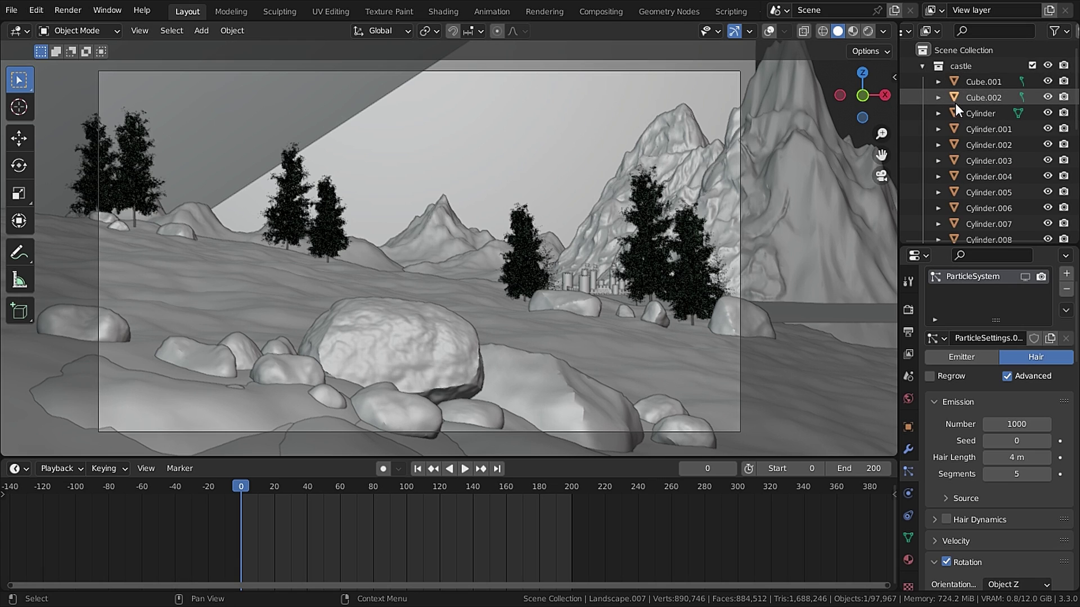
middle_drag(619, 240, 622, 204)
click(607, 127)
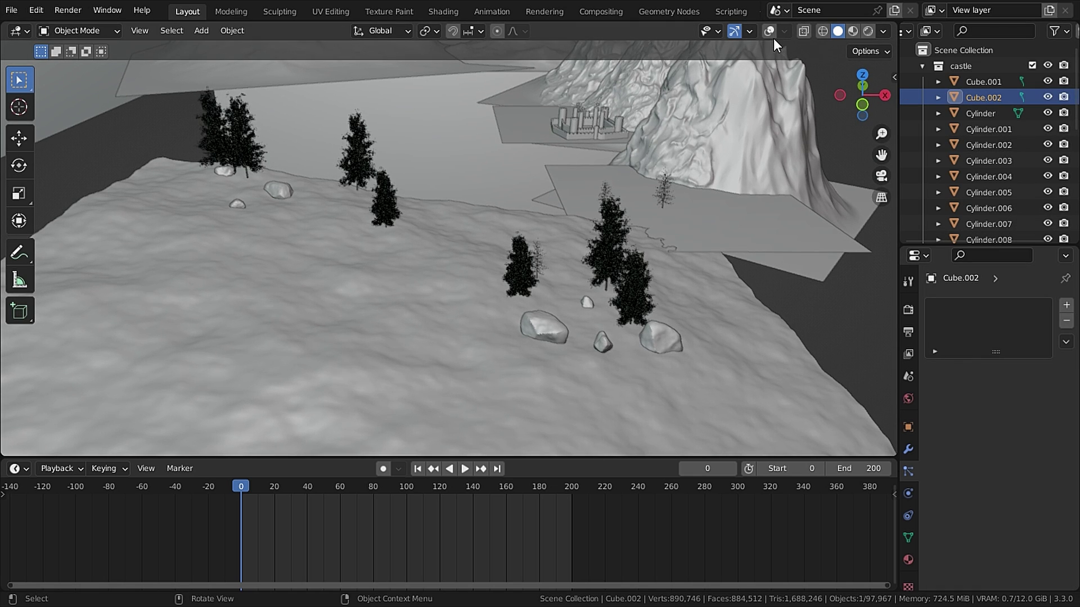
click(768, 31)
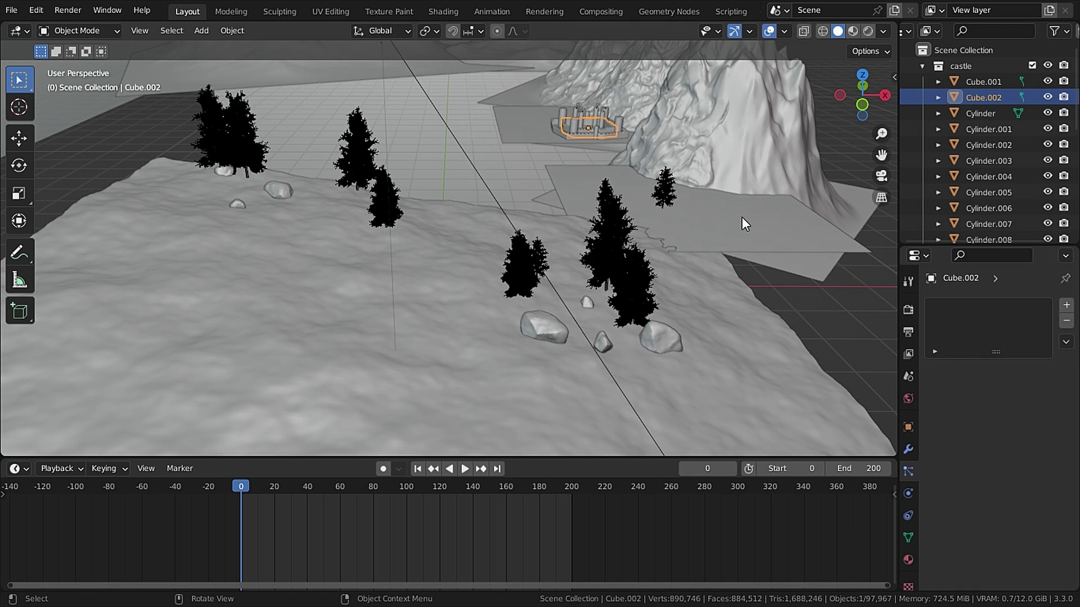
click(924, 67)
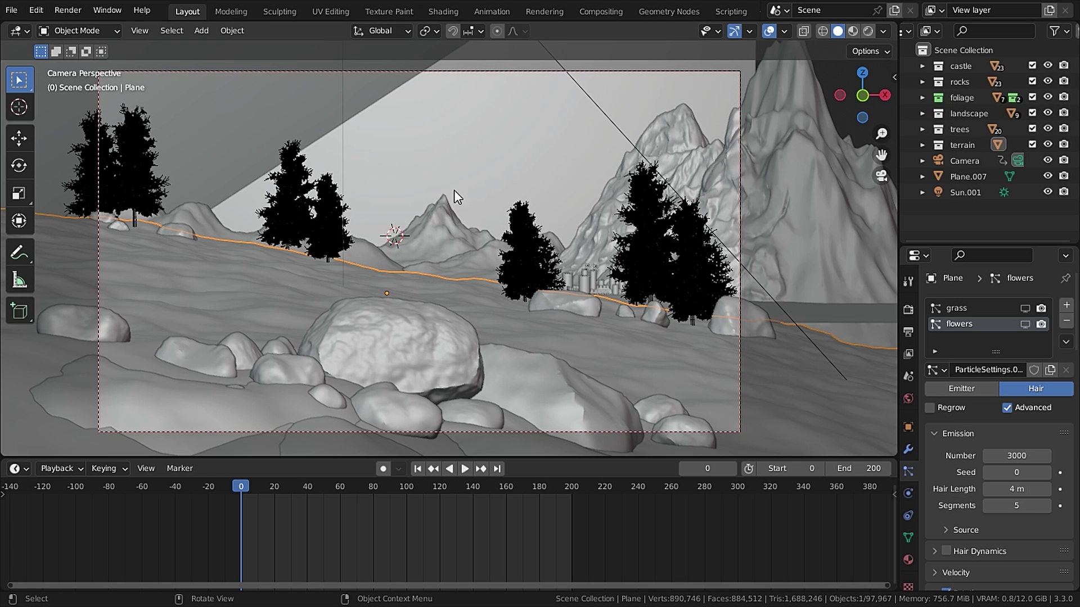
Step: Move the central background mountain, Landscape.006, out of the landscape collection into the Scene Collection
click(434, 241)
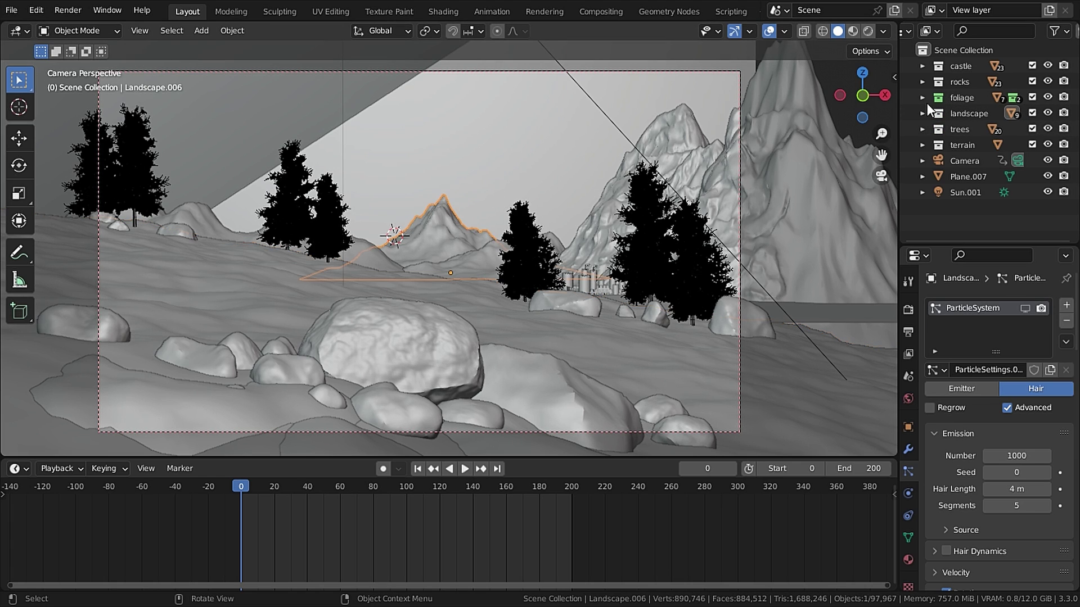
click(925, 114)
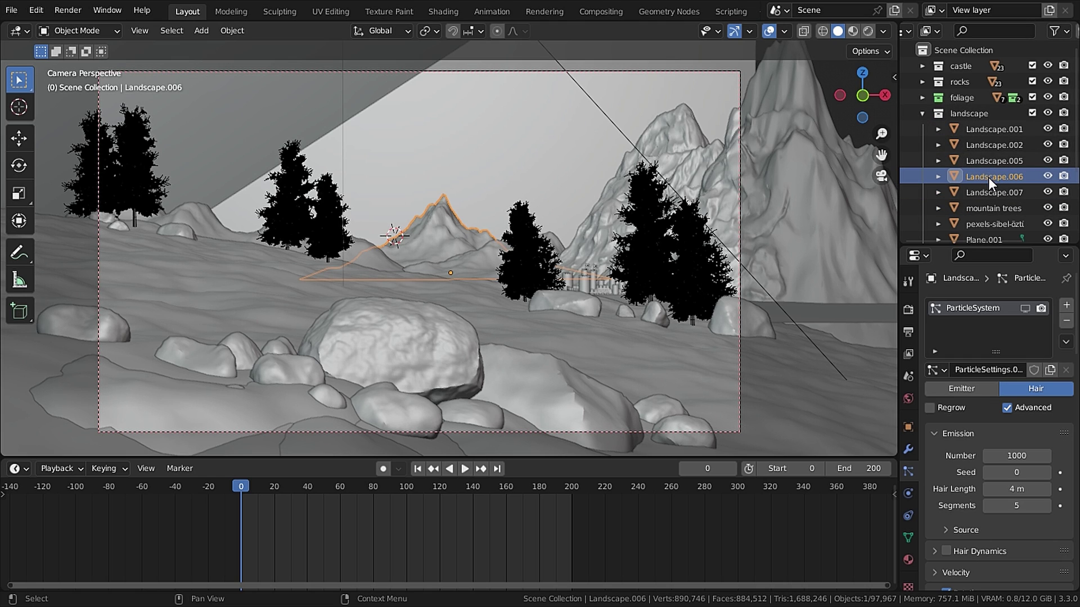
drag(987, 177, 974, 45)
scroll(944, 105, down, 5)
scroll(940, 66, up, 4)
scroll(933, 90, up, 2)
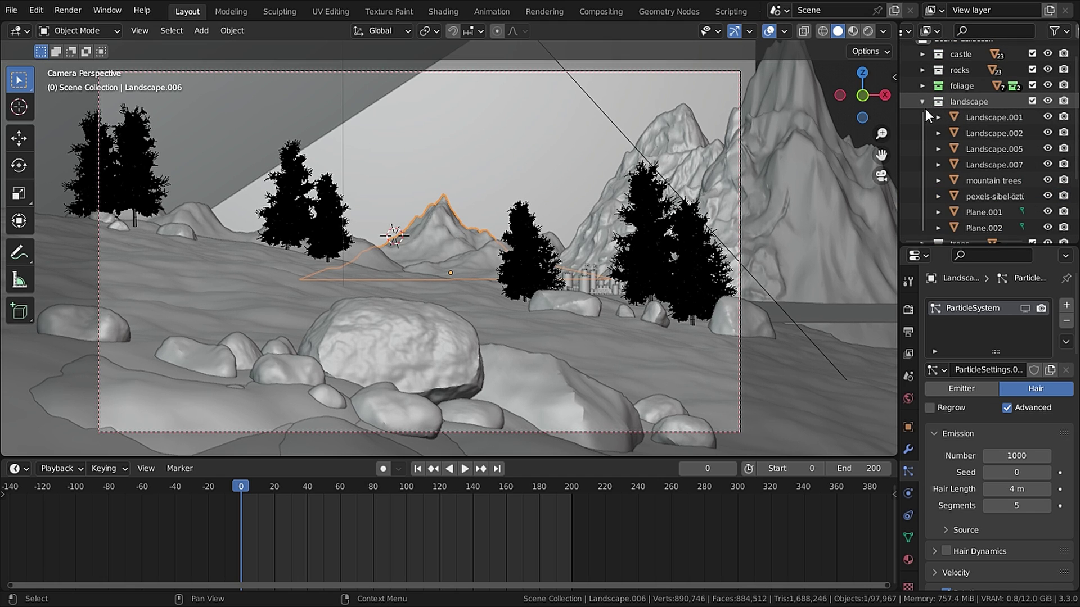
click(924, 103)
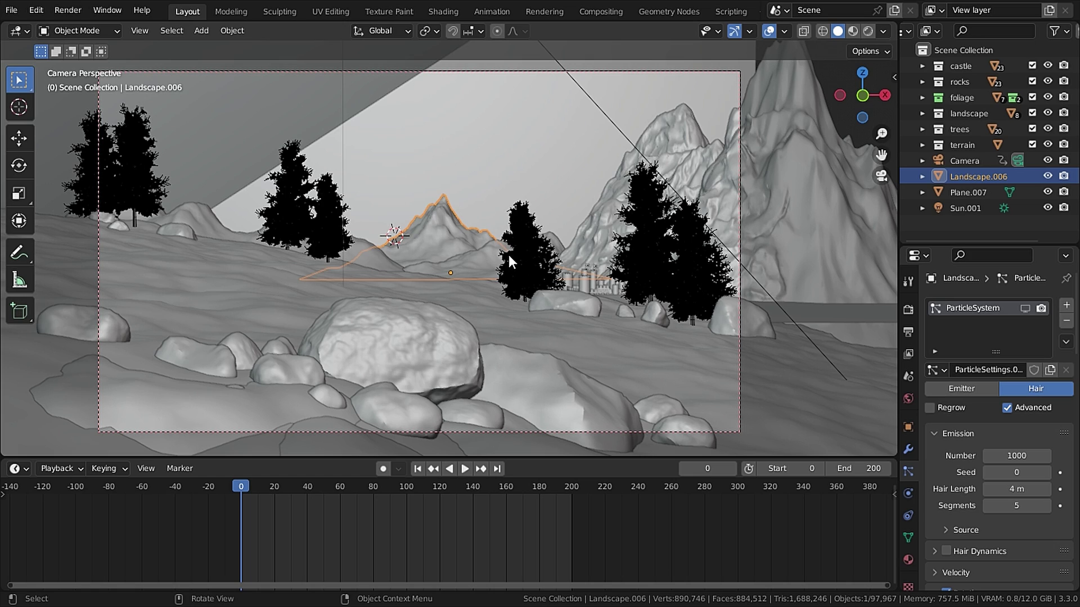
Step: Move Landscape.006 into a new collection named "background mounatin"
key(m)
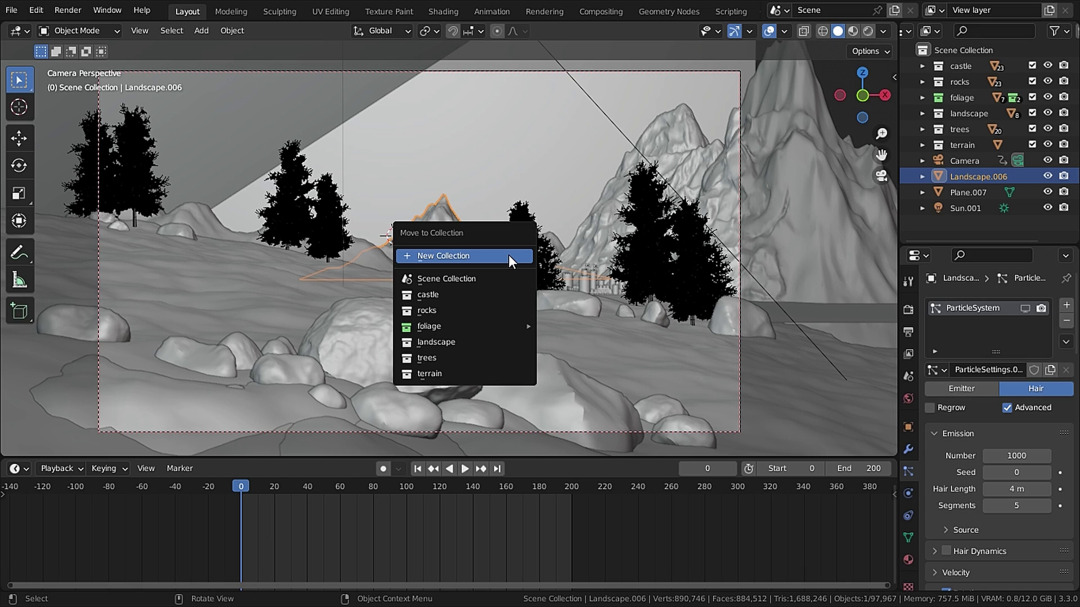
click(509, 256)
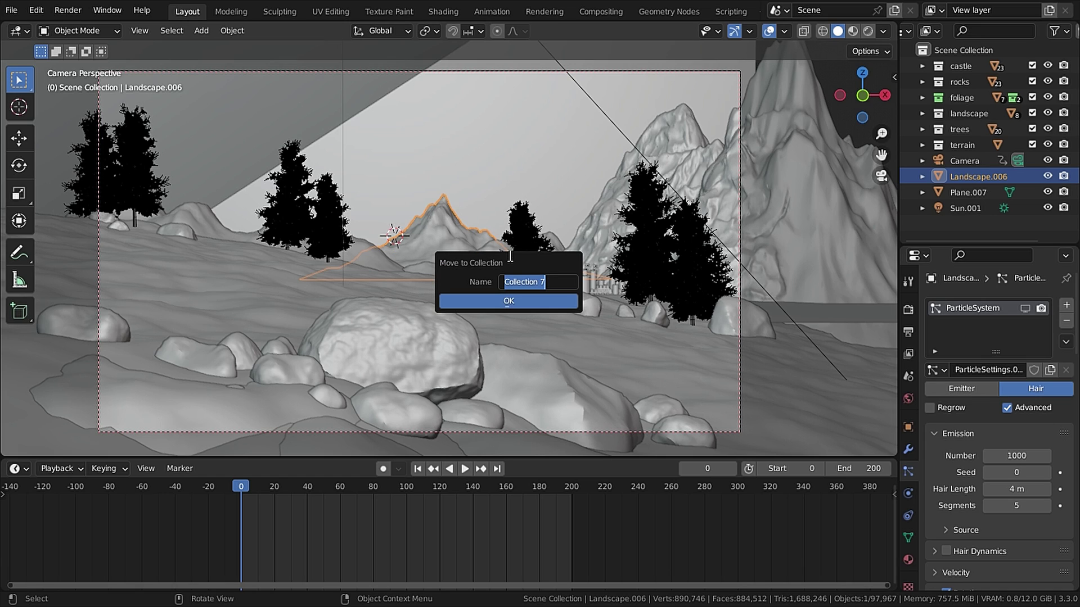
text(background mounatin)
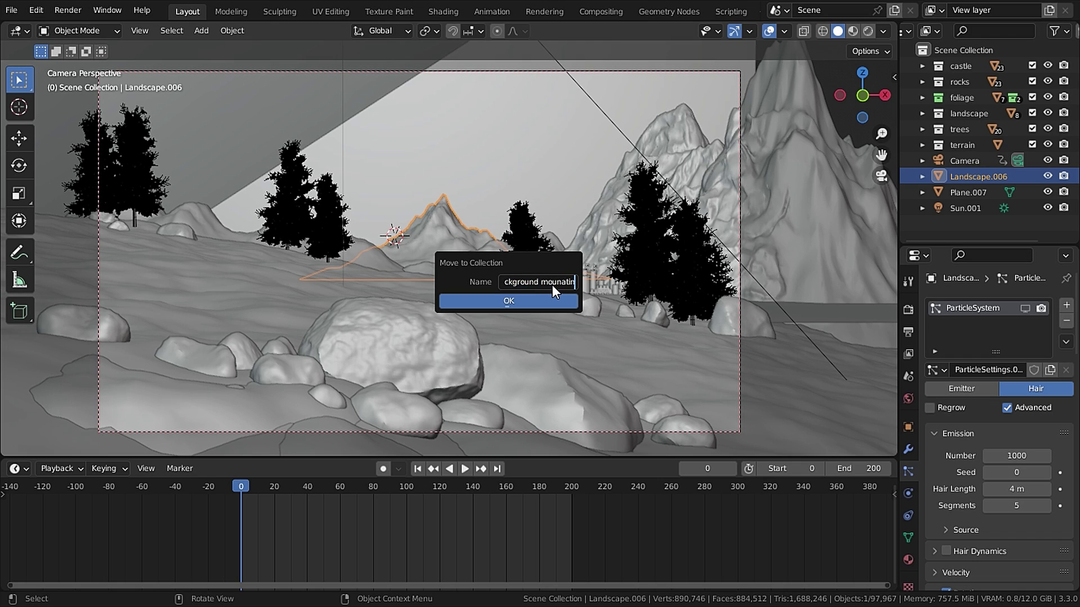
key(Return)
click(517, 296)
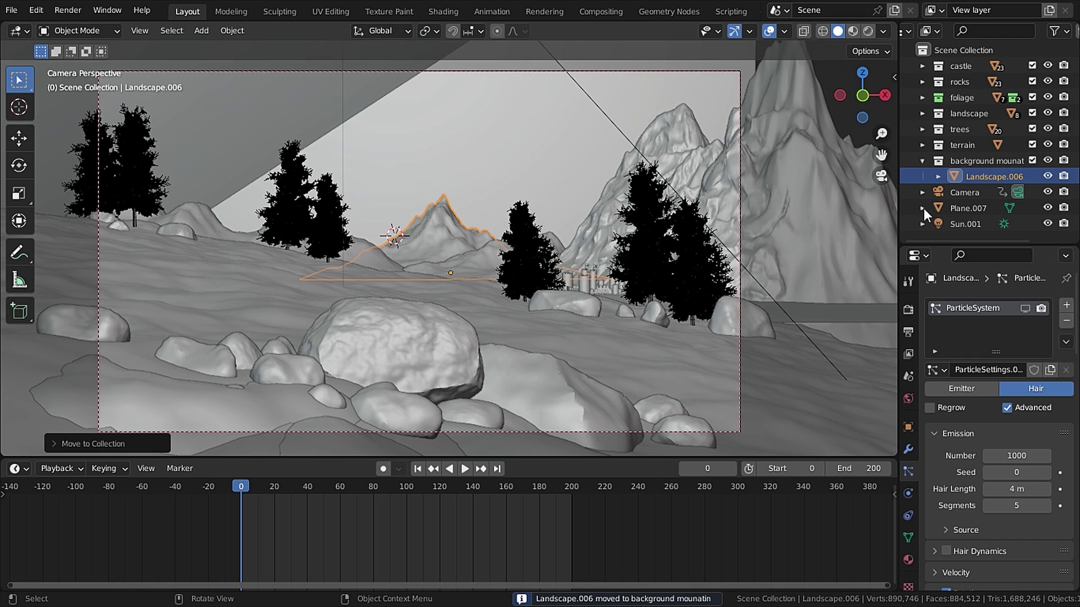
Step: Collapse the background mountain collection and add a view layer that copies the current layer's settings
click(922, 161)
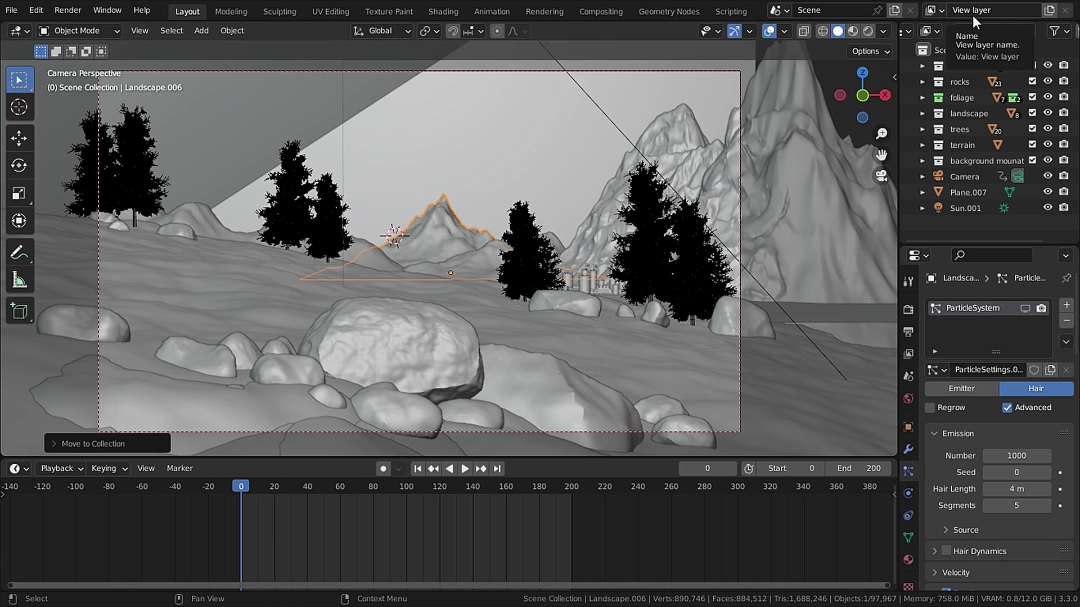
click(1049, 11)
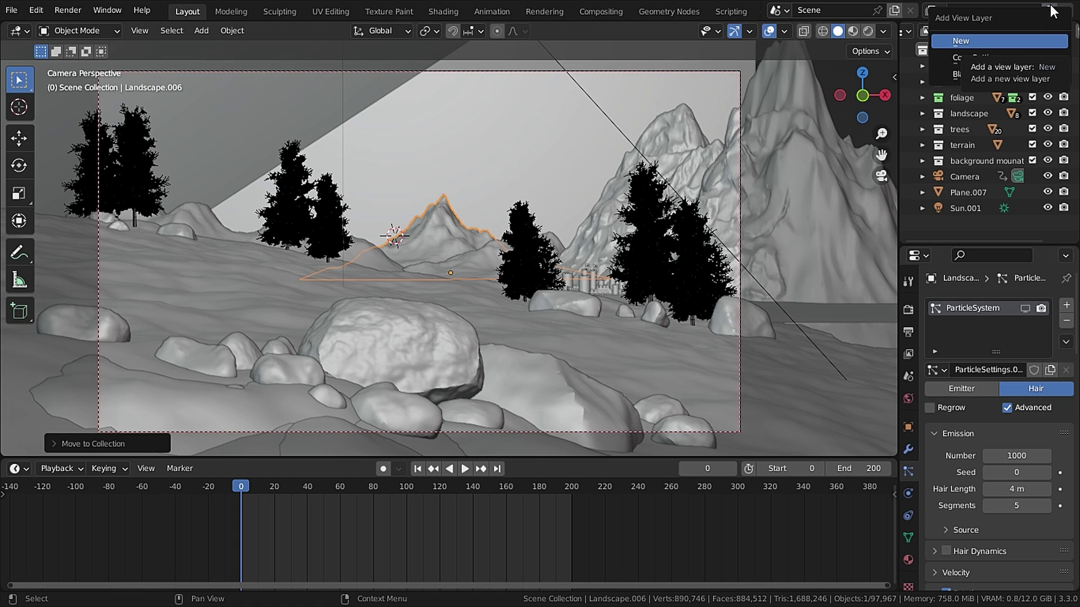
click(969, 58)
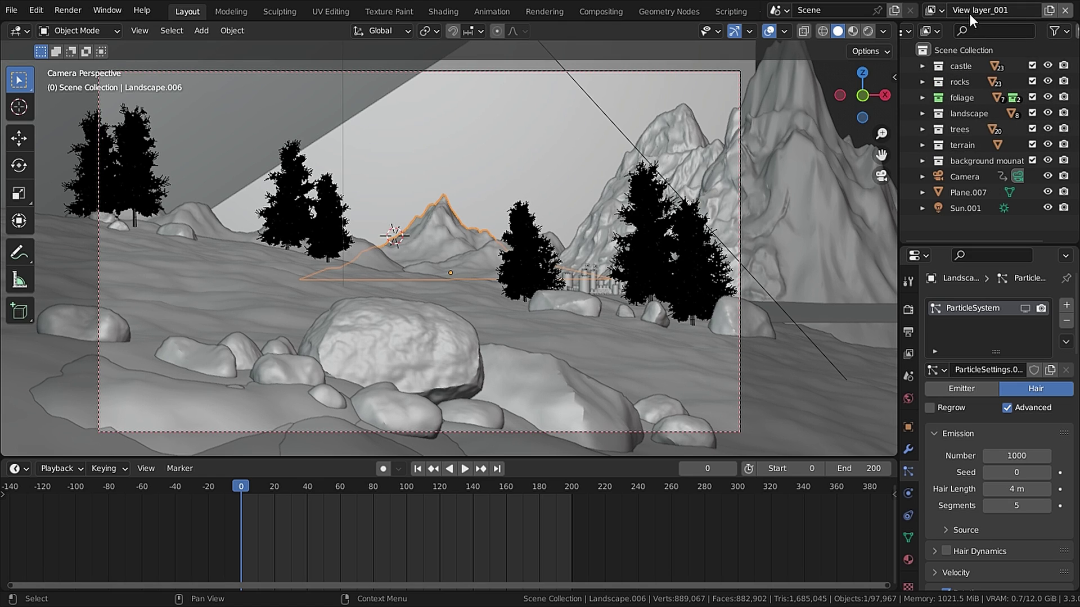
click(932, 10)
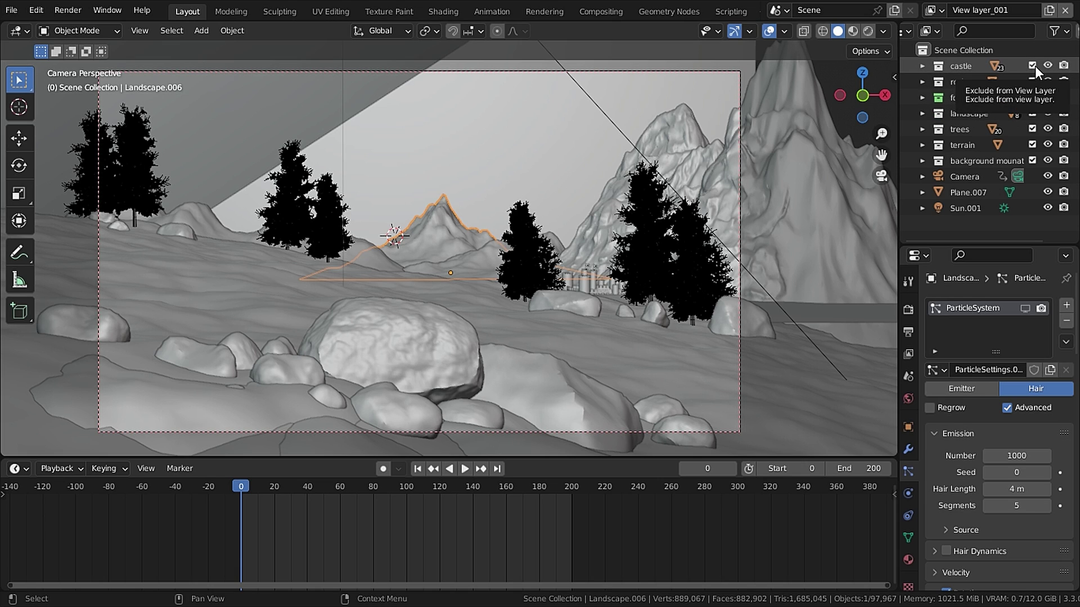
Step: Exclude the castle, rocks, foliage, trees, terrain and background mountain collections from the new view layer, leaving only landscape included
drag(1035, 66, 1034, 79)
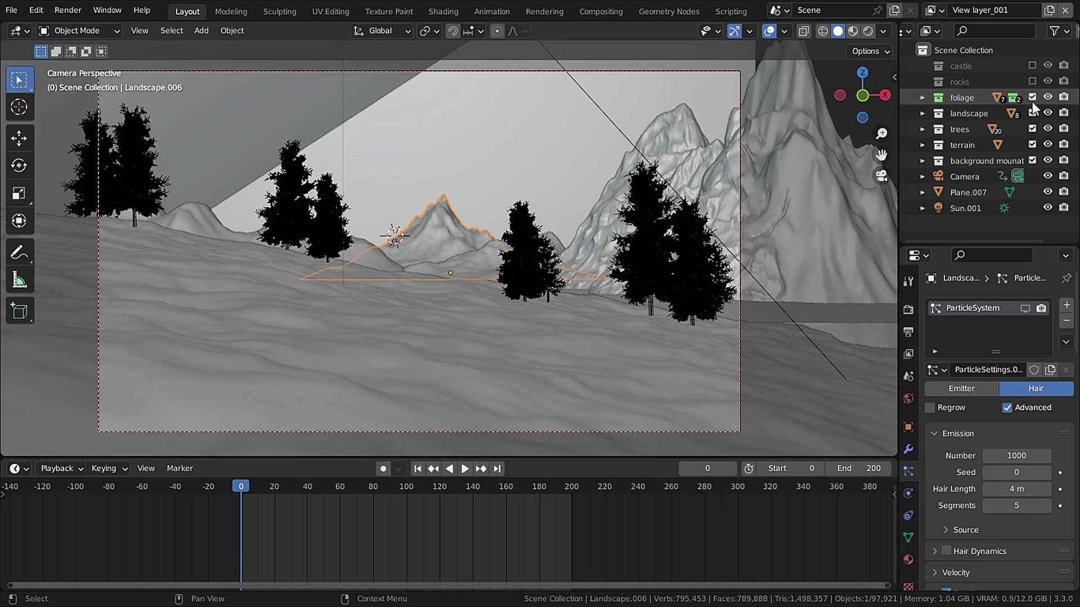
click(1032, 97)
click(1031, 128)
drag(1029, 144, 1035, 163)
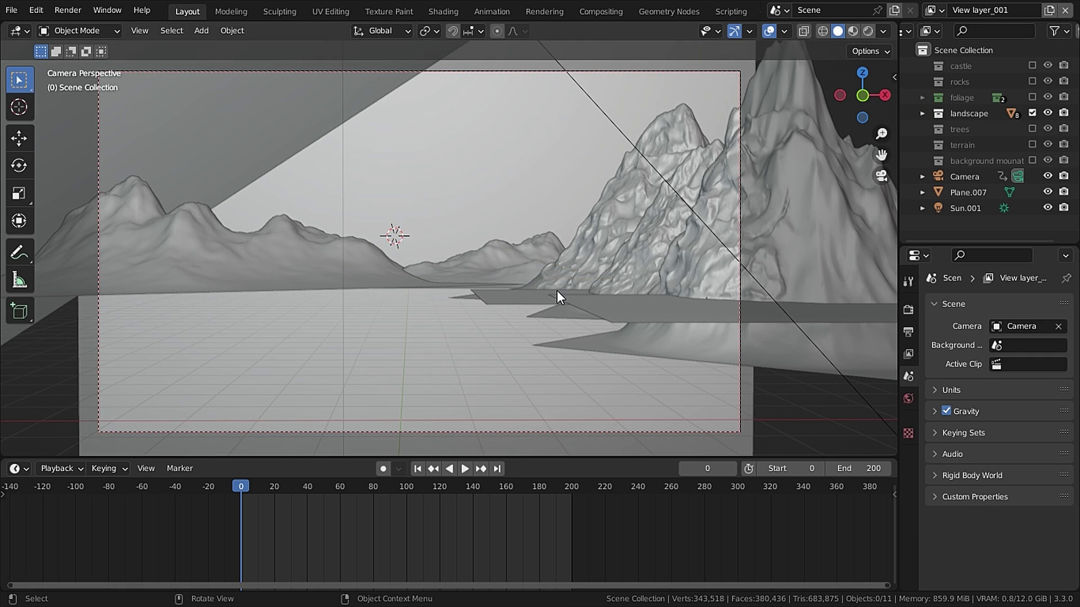
Step: Save the file and preview the landscape layer in rendered shading with the viewport overlays turned off
key(ctrl+s)
click(867, 31)
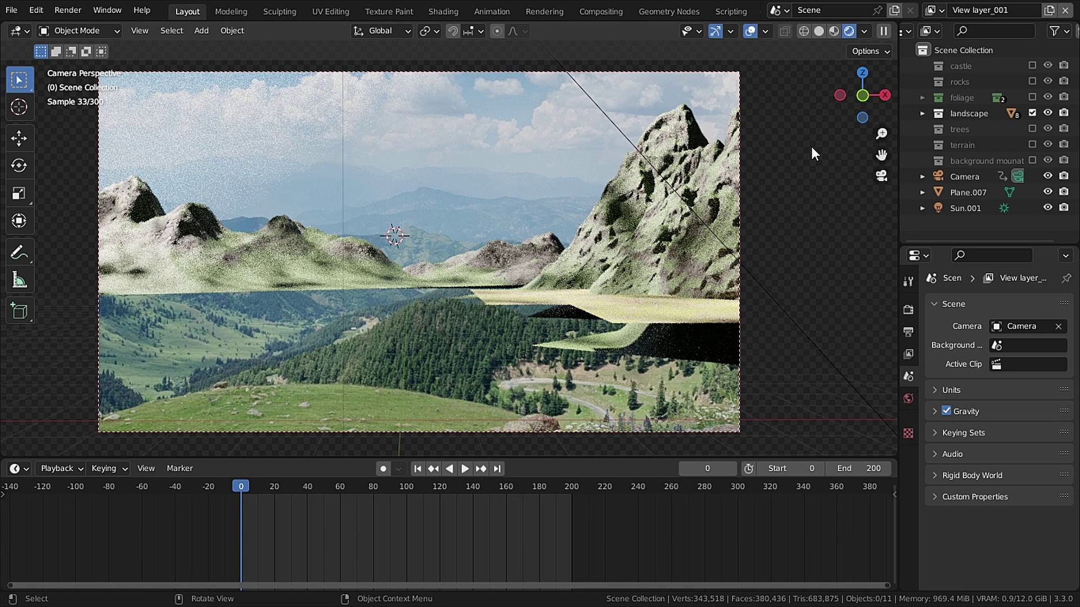
click(749, 31)
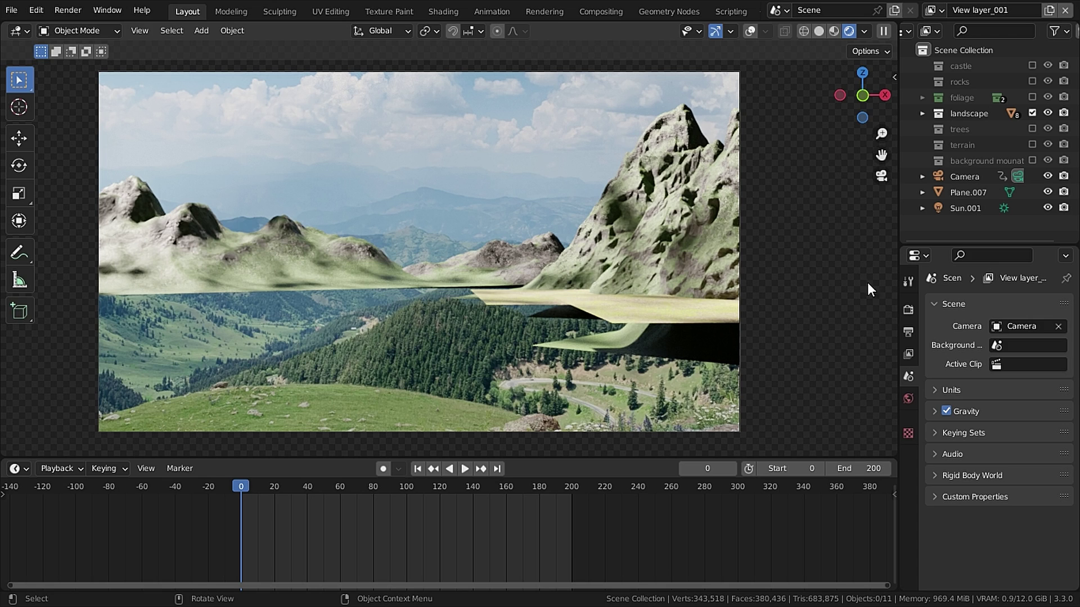
Step: Check the film's Transparent option in the render settings by turning it off and on again
click(909, 309)
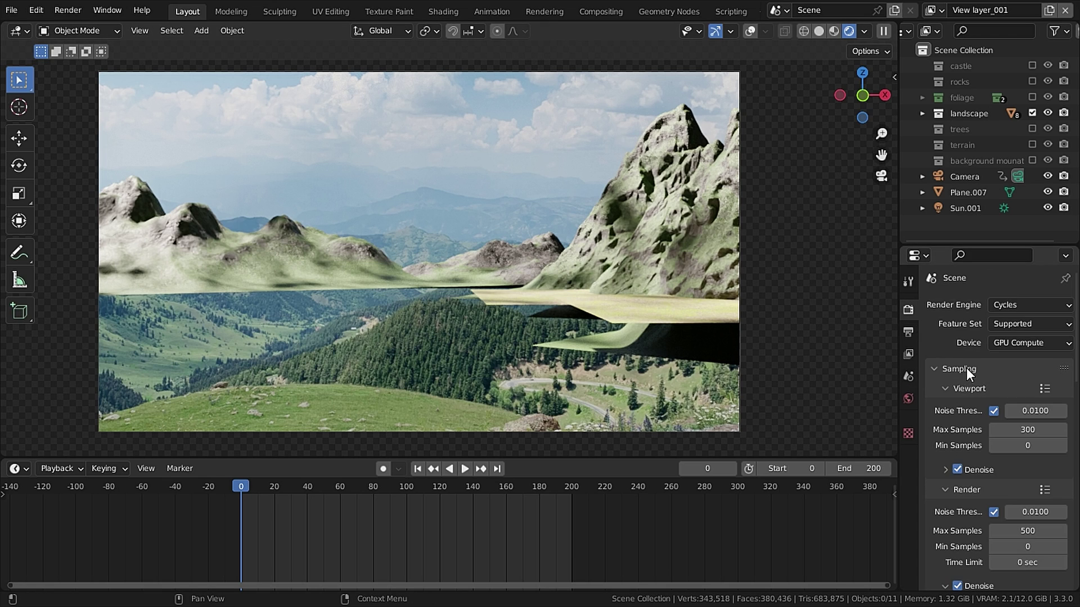
scroll(1001, 389, down, 12)
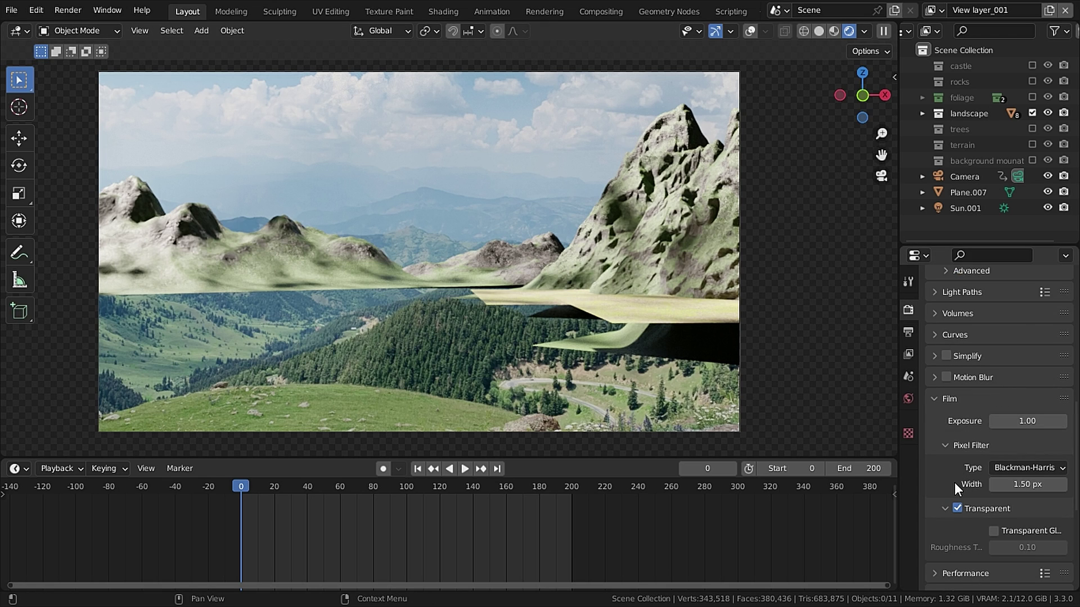
click(957, 508)
click(957, 508)
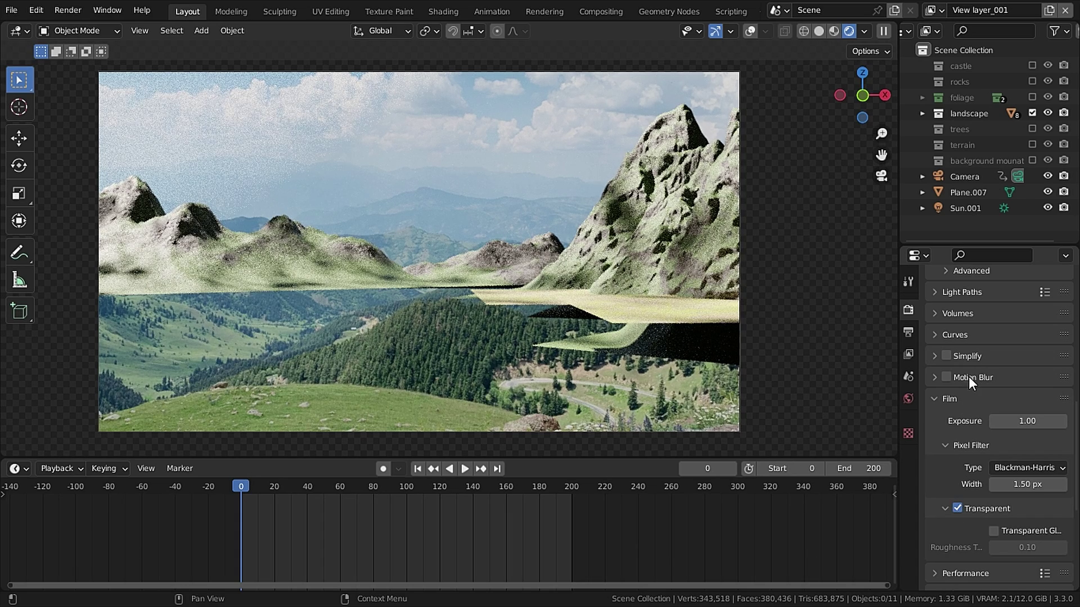
scroll(1021, 332, up, 12)
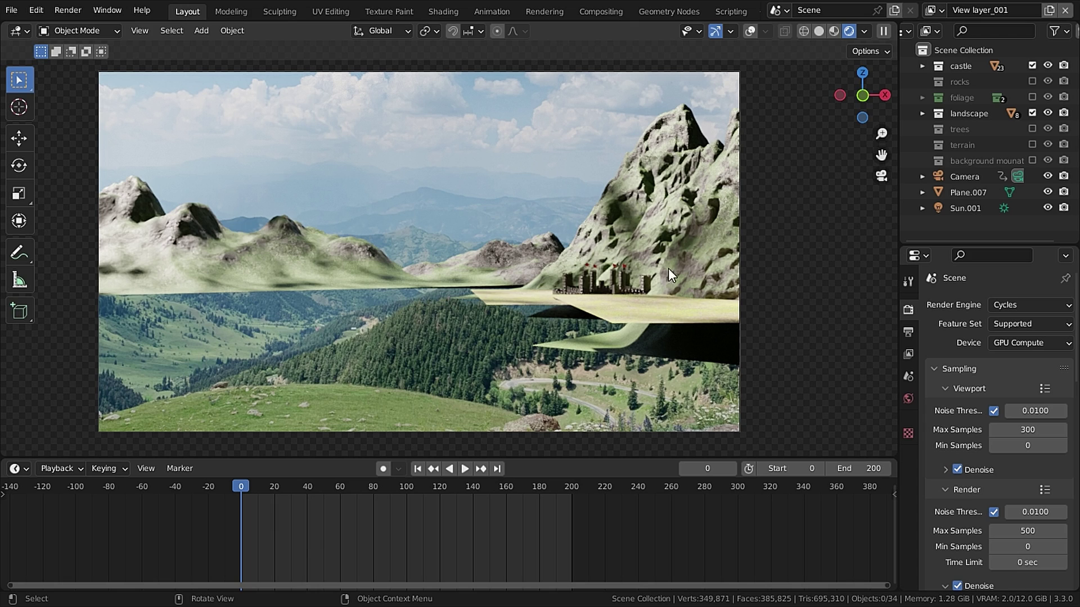
Step: Show the Holdout and Indirect Only restriction toggles in the outliner
click(1060, 35)
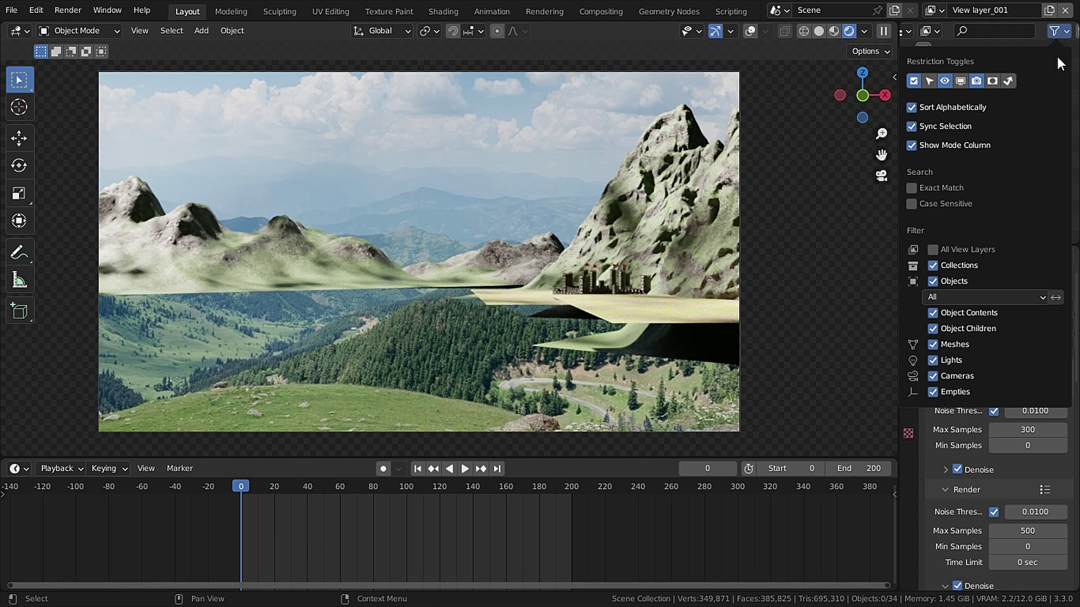
click(991, 81)
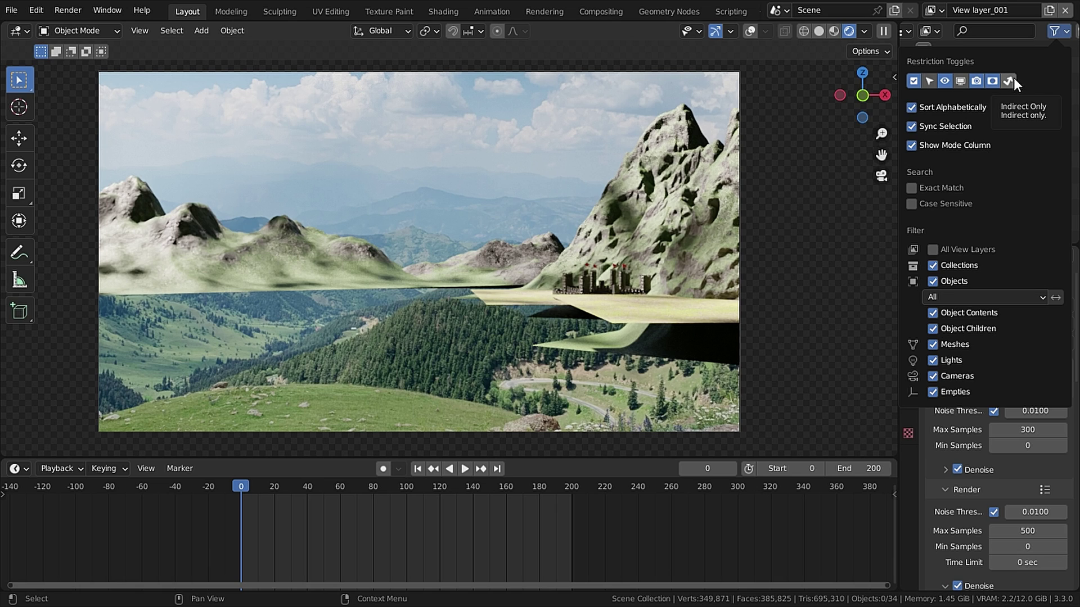
click(1011, 81)
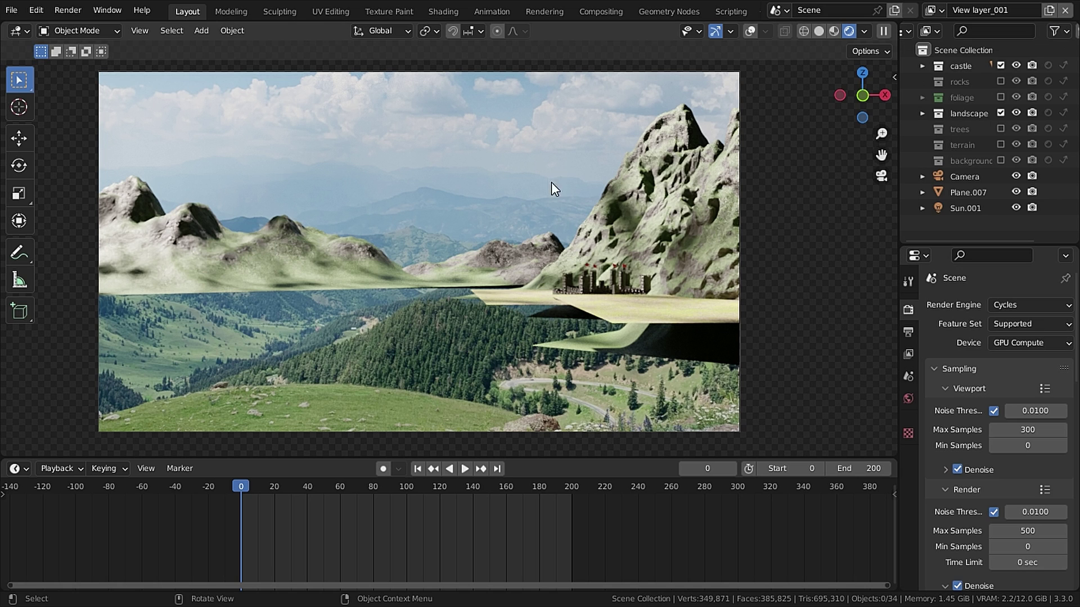
Step: Set the castle collection as a holdout in the landscape's view layer and inspect the cut-out up close
click(1047, 64)
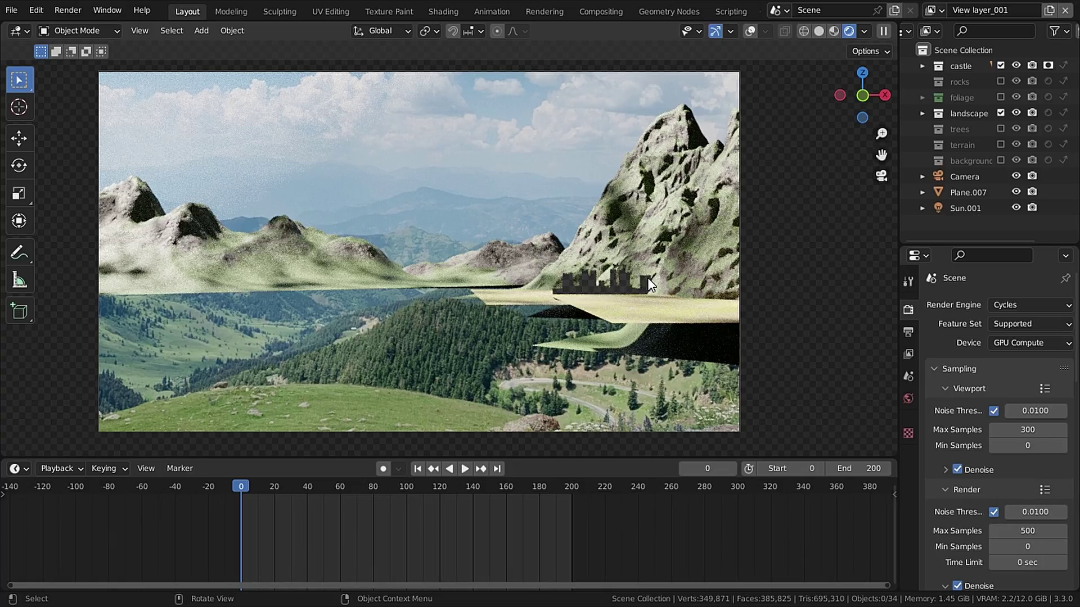
scroll(747, 306, up, 3)
shift+middle_drag(700, 323, 512, 218)
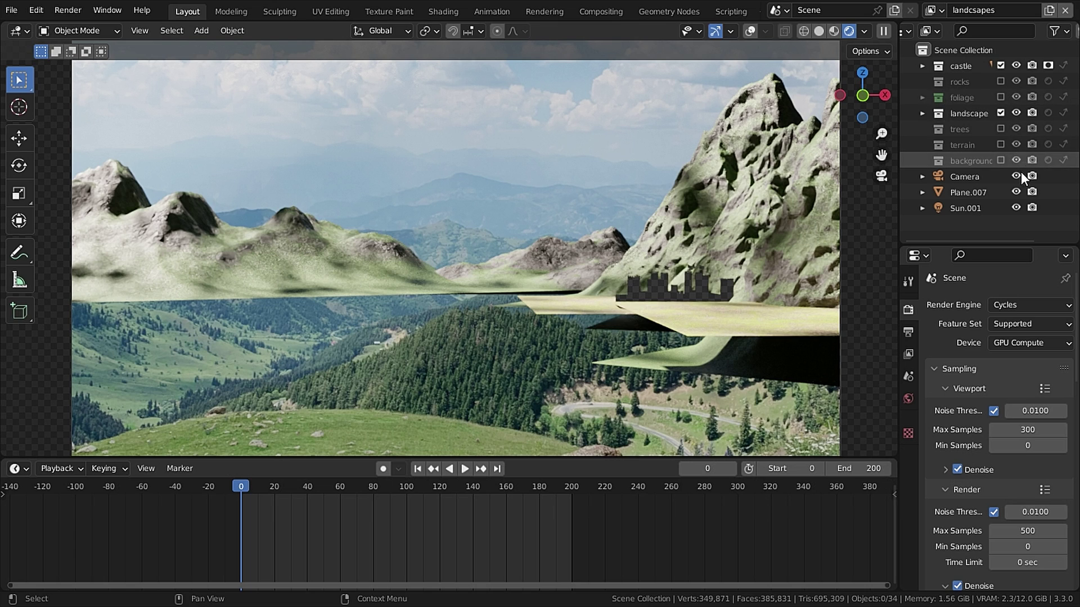
Step: Return to solid shading, add a view layer that copies the landscape layer's settings, and name it "castle"
click(822, 26)
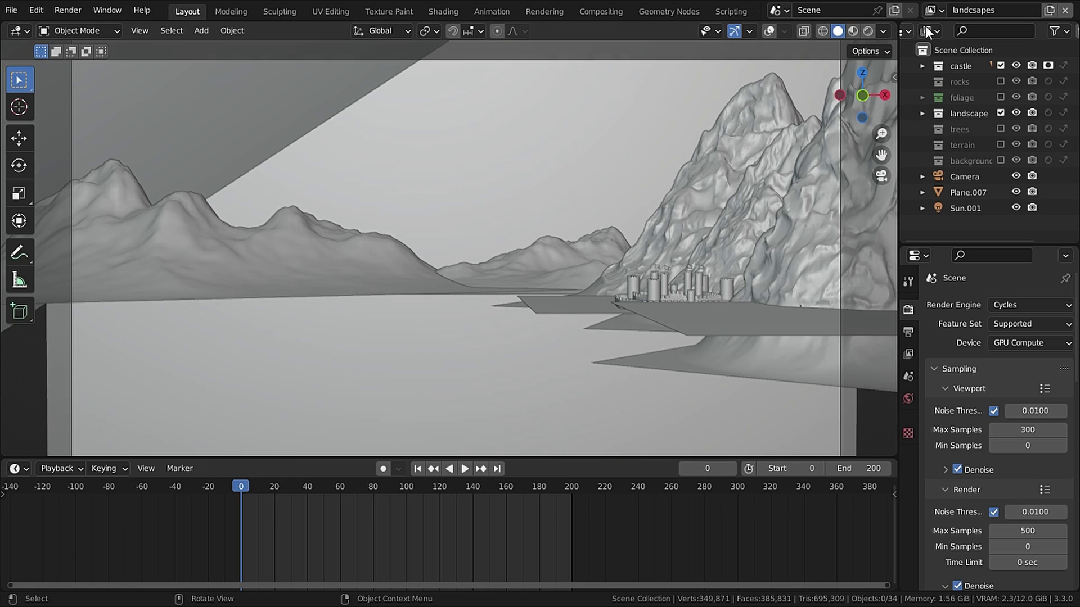
click(1043, 12)
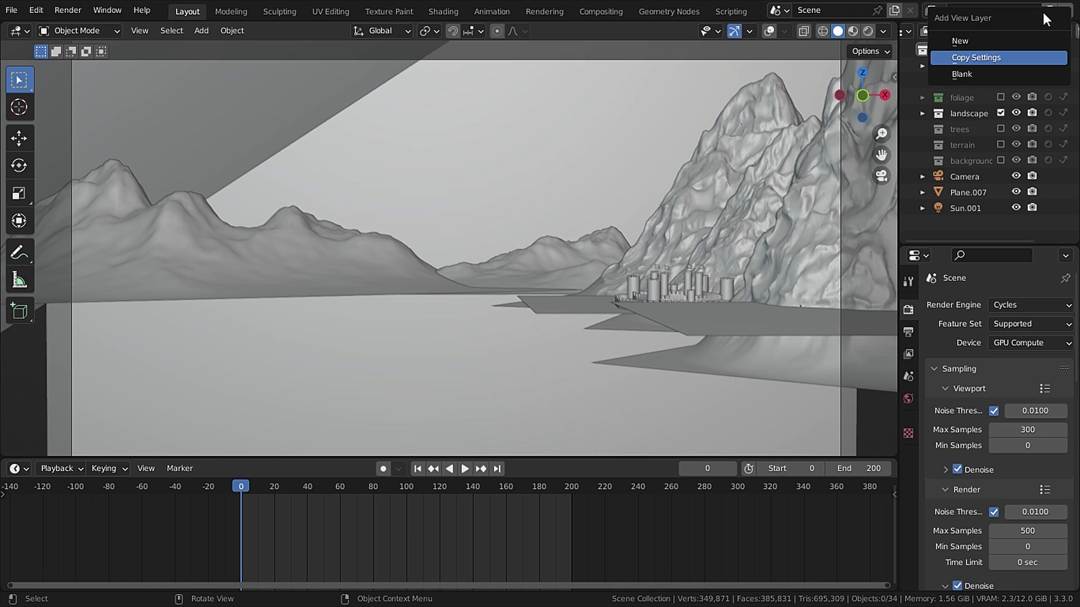
click(1008, 56)
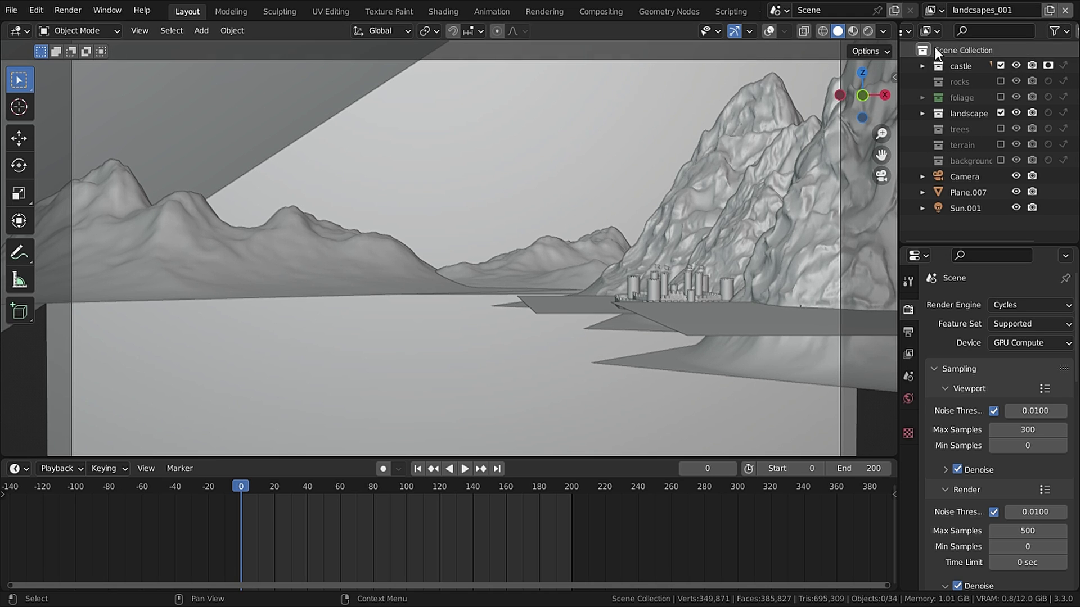
double_click(1002, 12)
text(c)
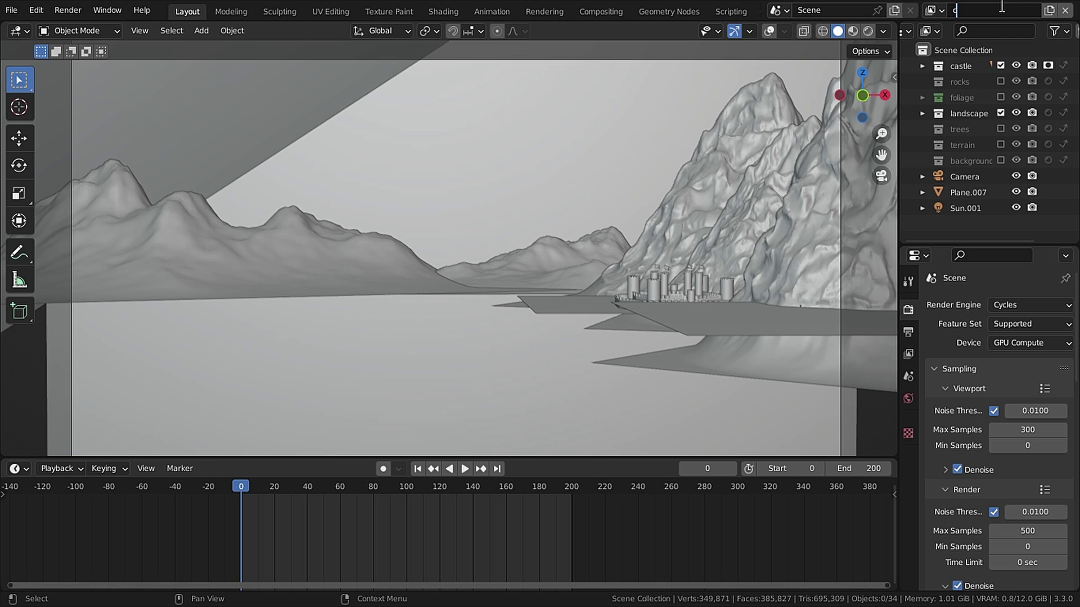
text(astle)
key(Return)
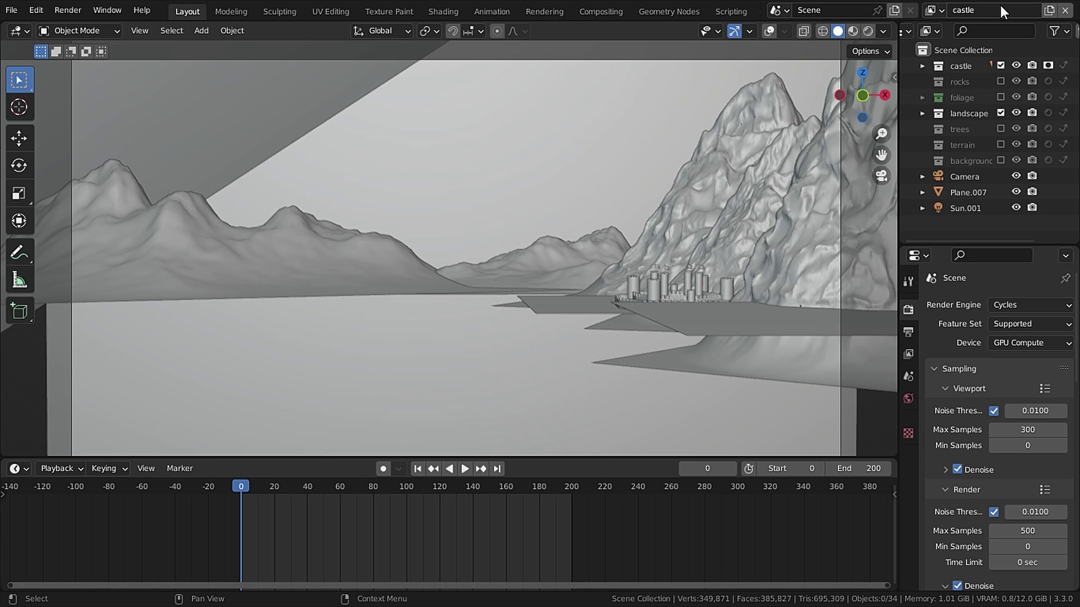
Step: In the castle view layer, exclude the landscape collection, include the terrain collection as a holdout, and save the file
click(870, 30)
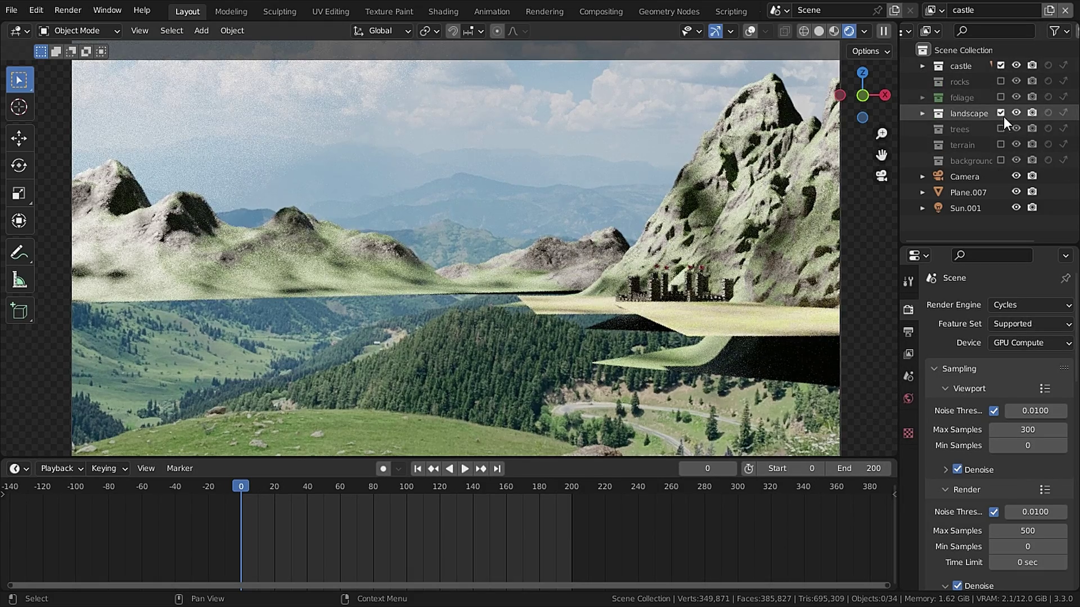
click(1000, 113)
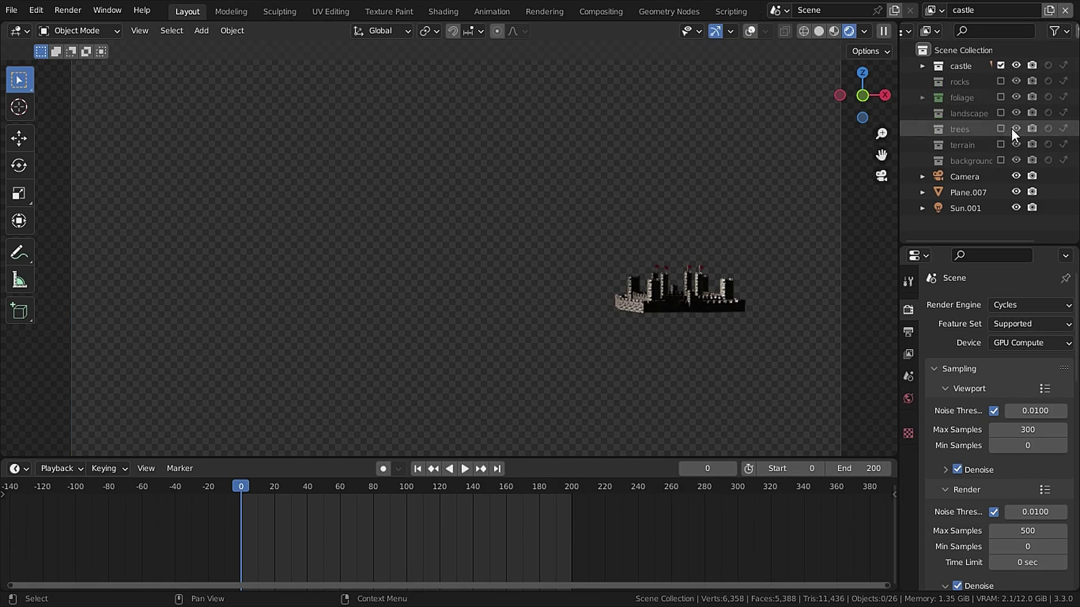
click(1001, 145)
click(1048, 144)
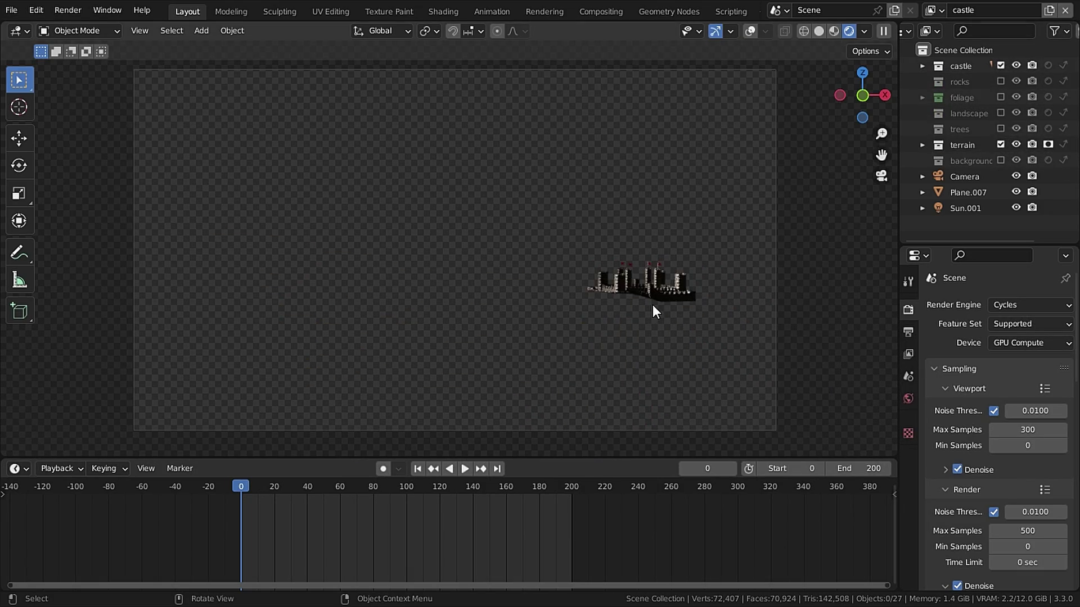
click(817, 31)
key(ctrl+s)
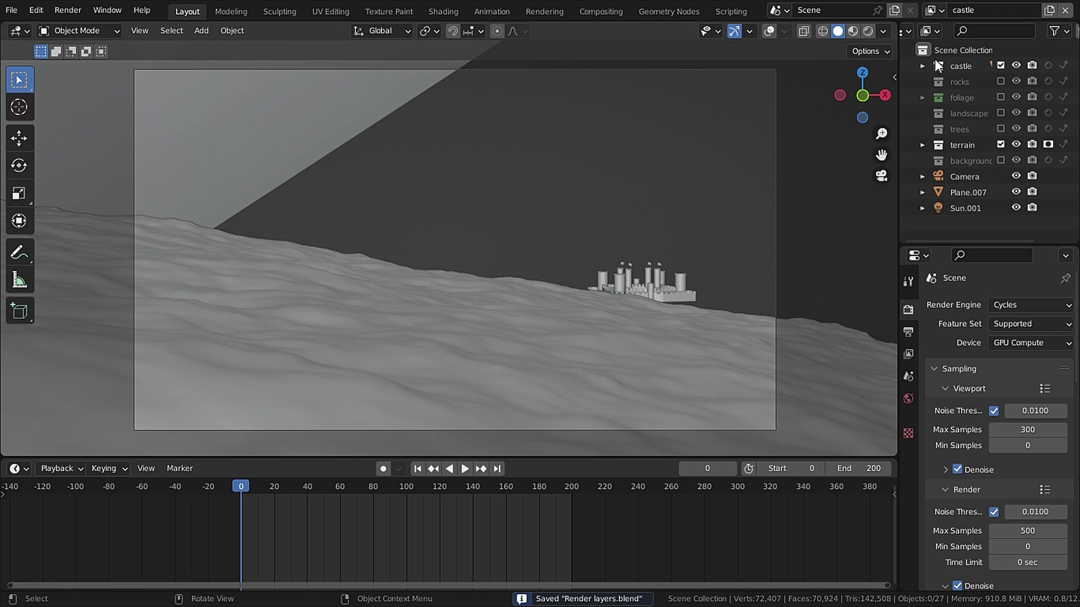
Step: Add a copy of the castle view layer with the rocks collection included instead of castle, and preview it in rendered shading
click(1049, 9)
click(953, 59)
click(1000, 65)
click(1000, 81)
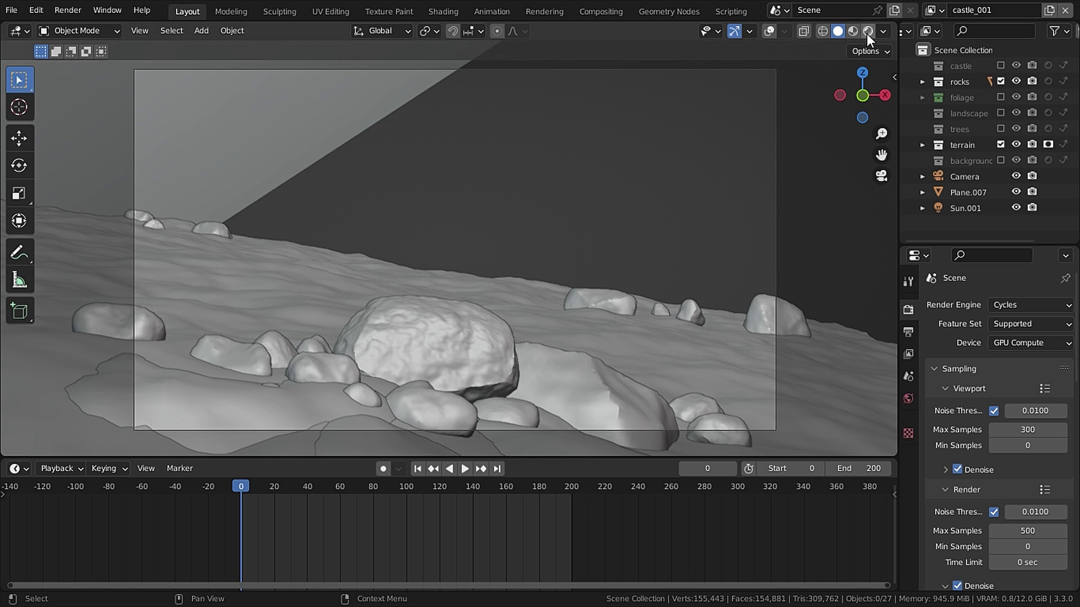
click(868, 31)
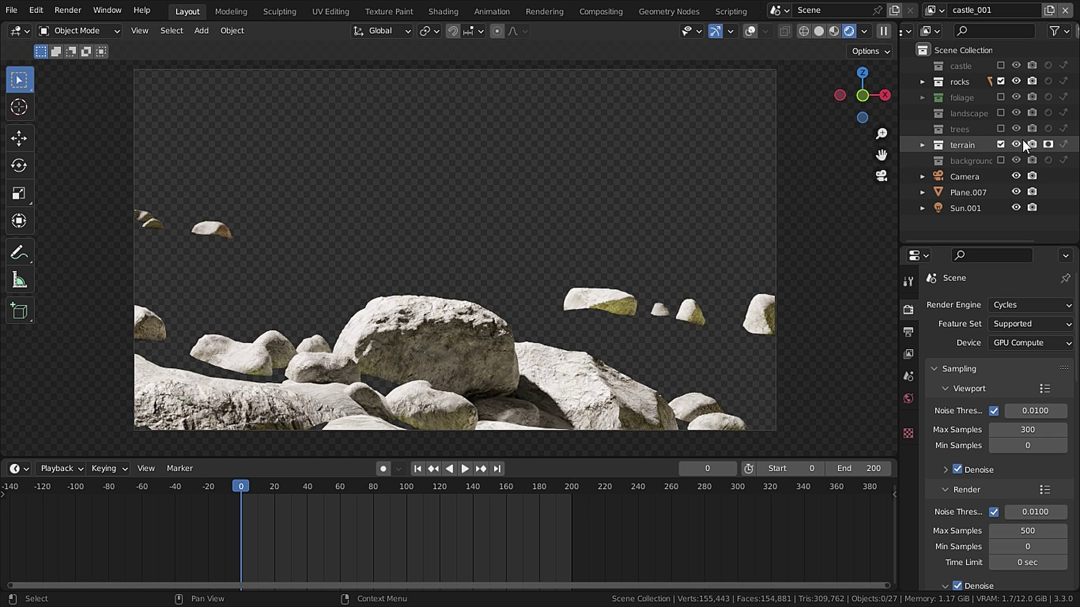
Step: Compare the rocks with and without the terrain holdout, keep the holdout, and also set terrain to Indirect Only
click(1045, 144)
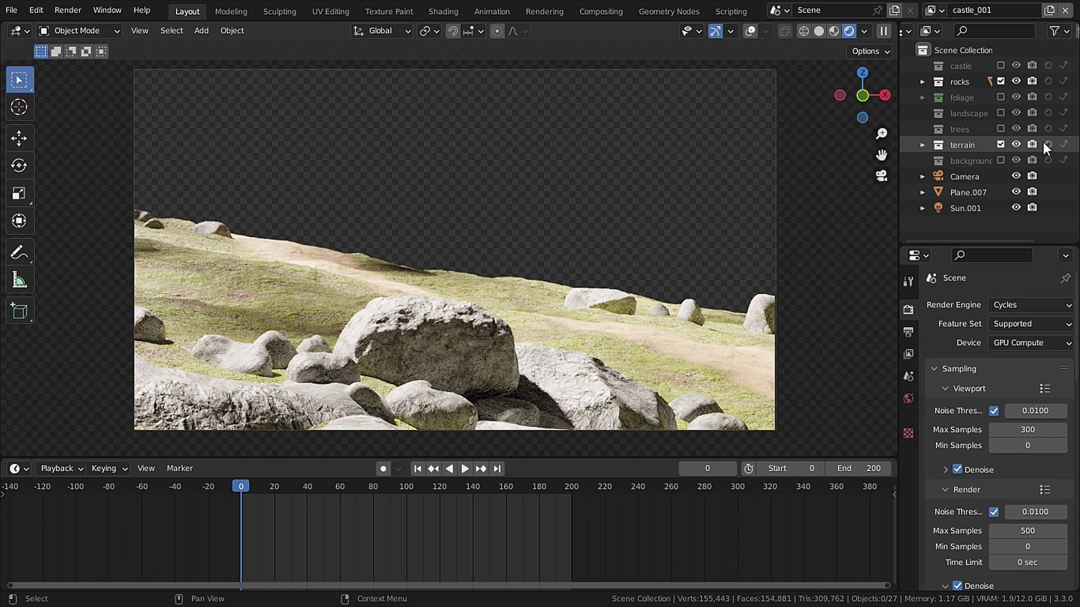
click(1045, 144)
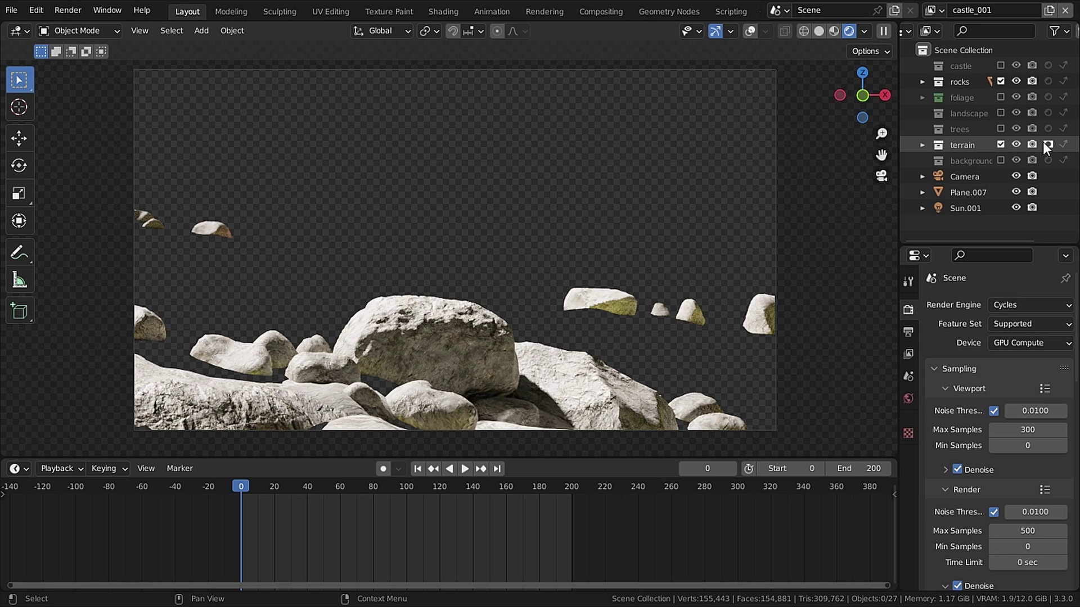
click(1063, 146)
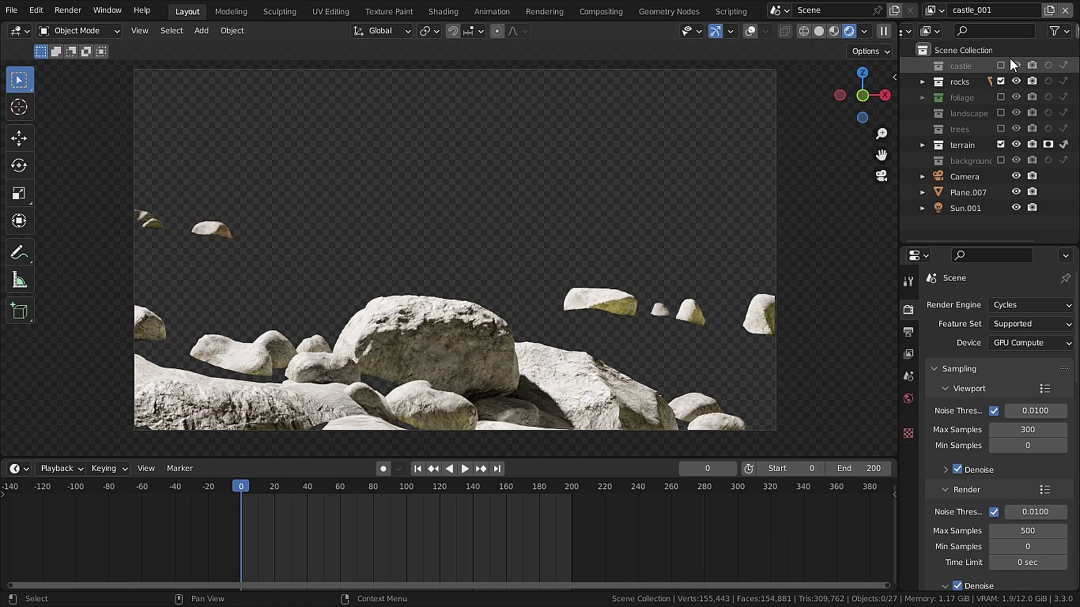
Step: Add another view layer that copies the rock layer's settings and name it "trees"
click(1049, 10)
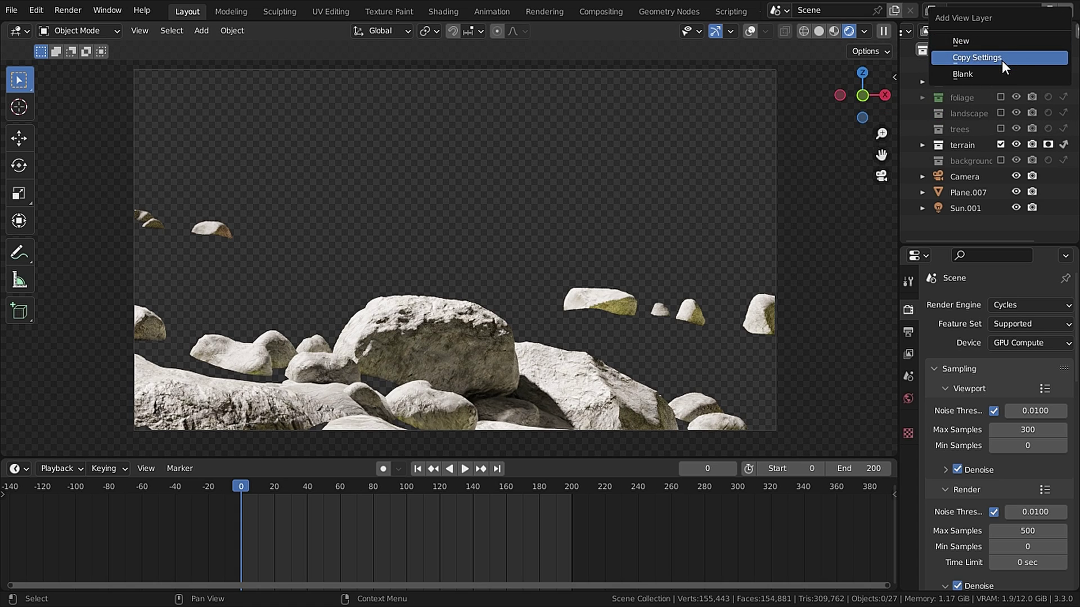
key(Return)
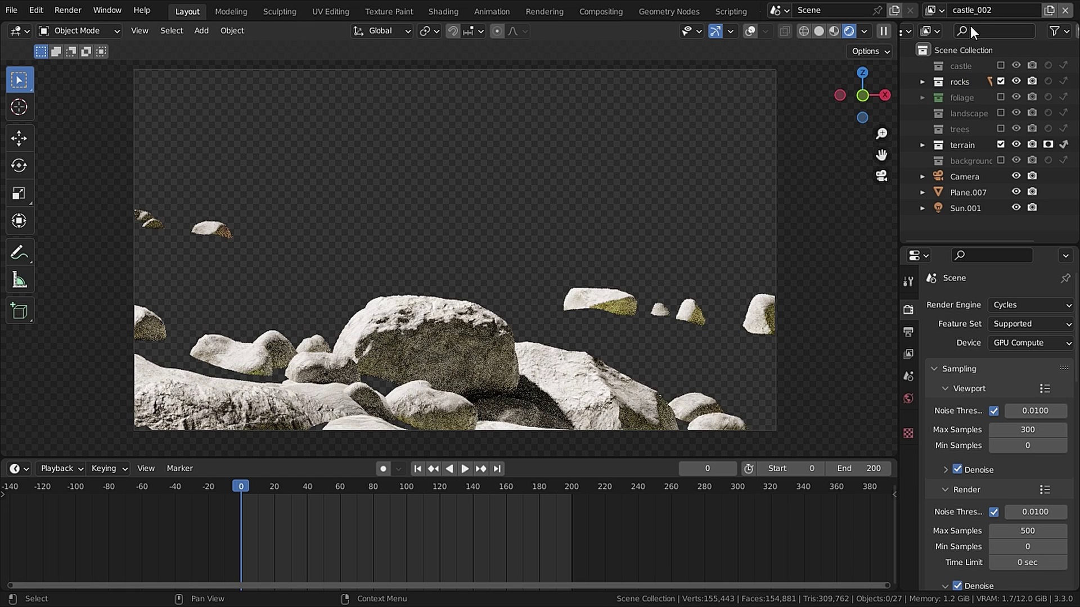
click(974, 12)
text(ty)
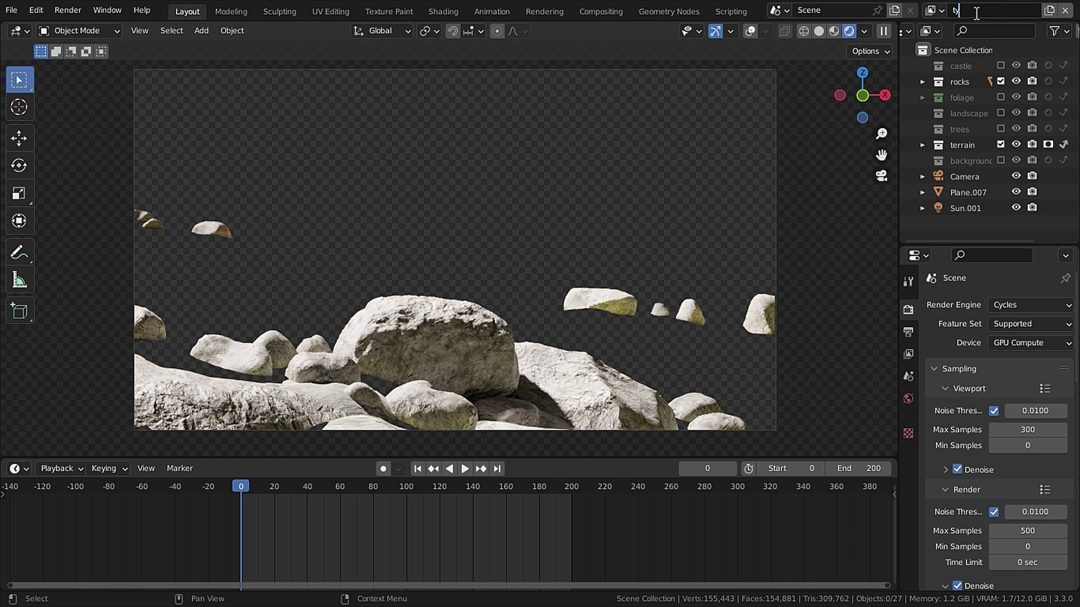
key(BackSpace)
text(rees)
key(Return)
Step: Switch to the view layer castle_001 and rename it "rocks"
click(932, 12)
key(Return)
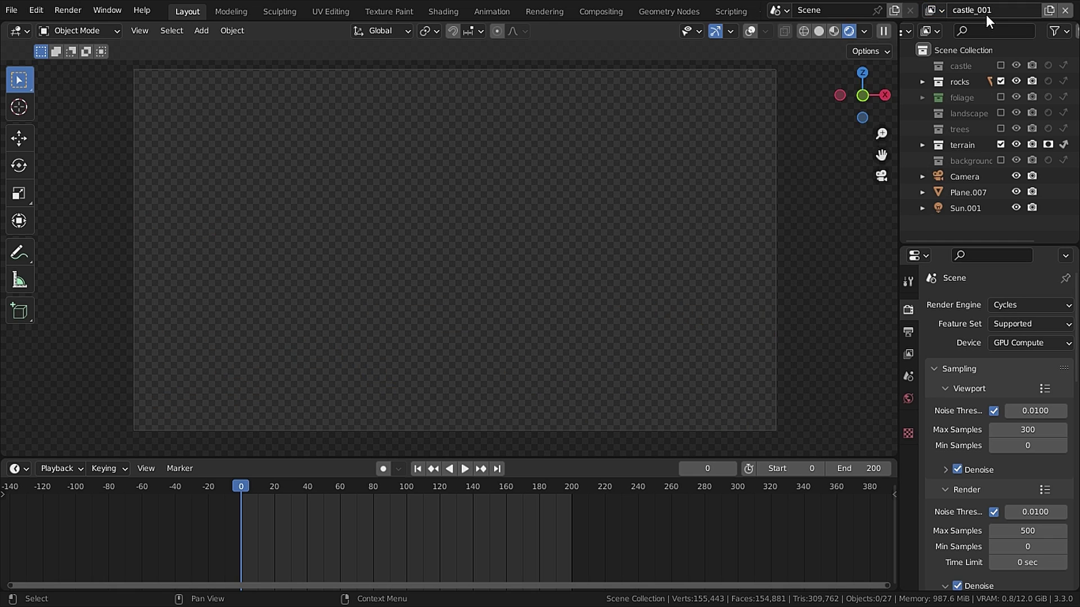
click(979, 12)
text(rocks)
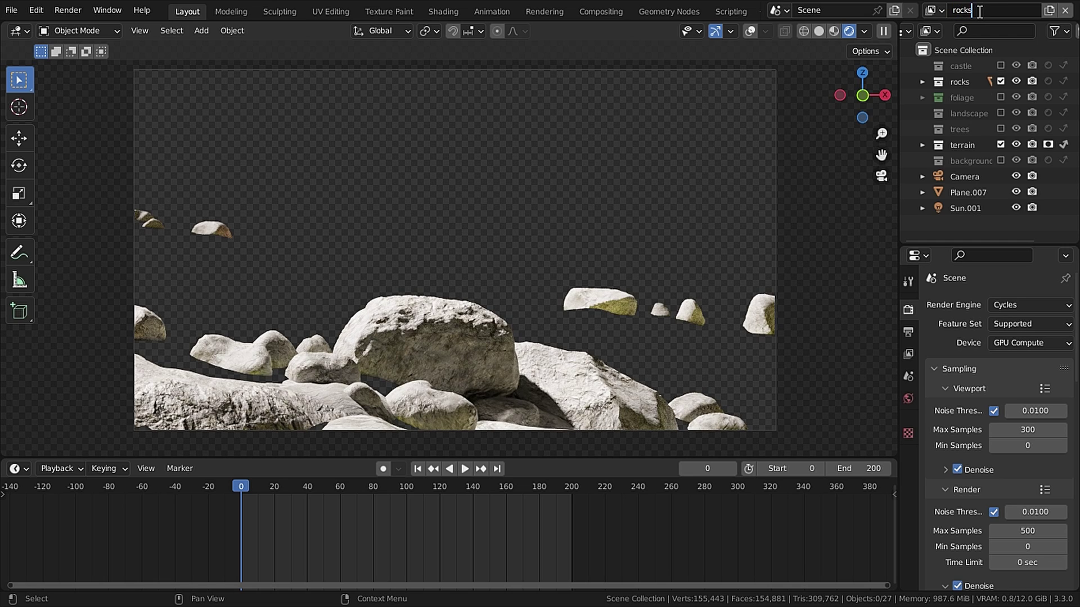
key(Return)
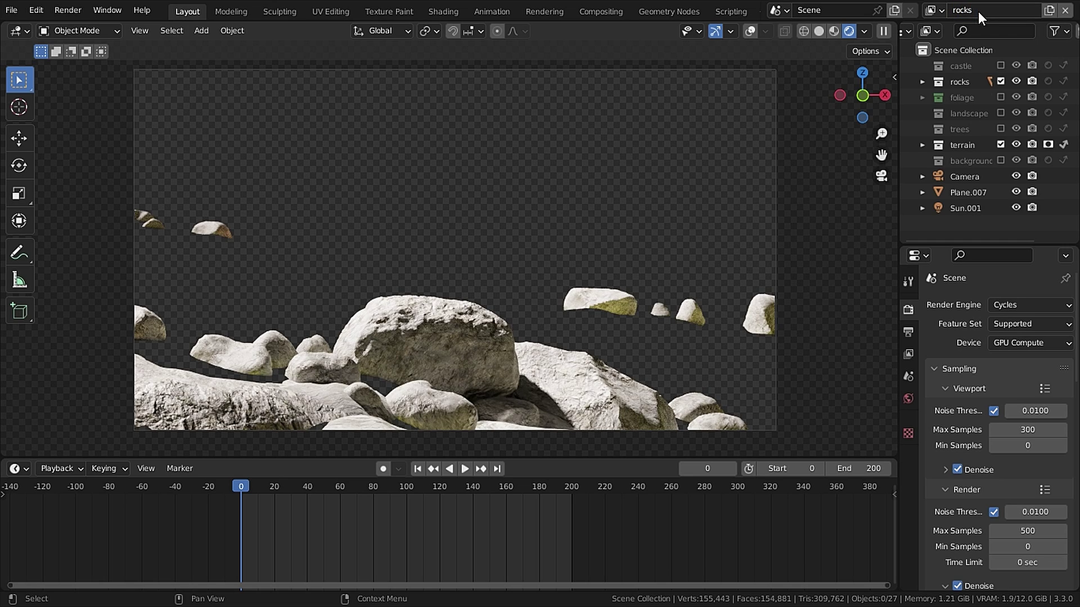
Step: In the trees view layer, exclude the rocks collection and include the trees collection, keeping terrain included as a holdout
click(932, 13)
click(851, 96)
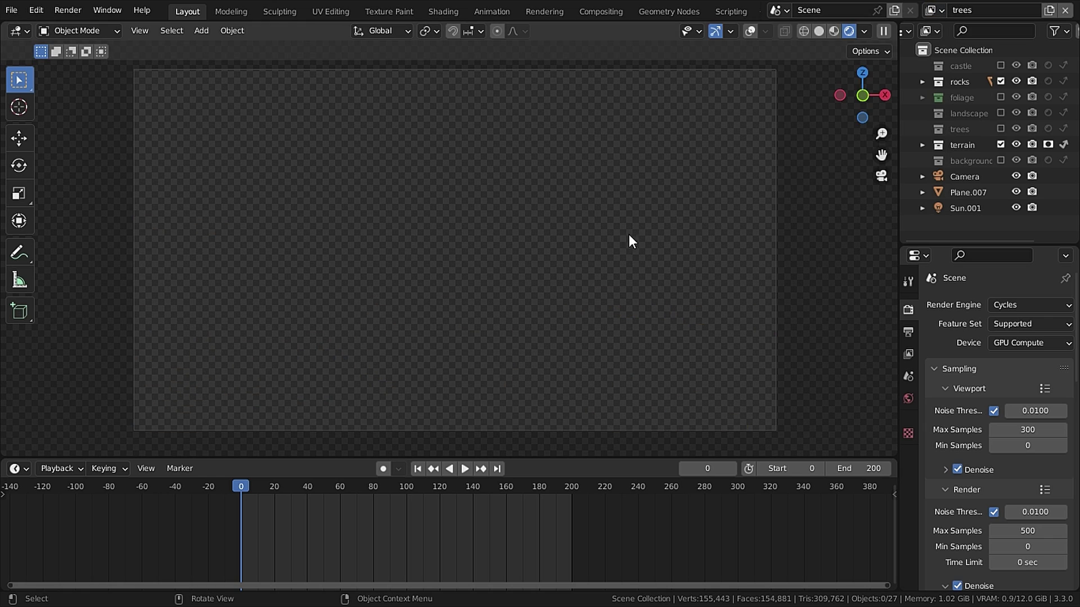
click(1000, 81)
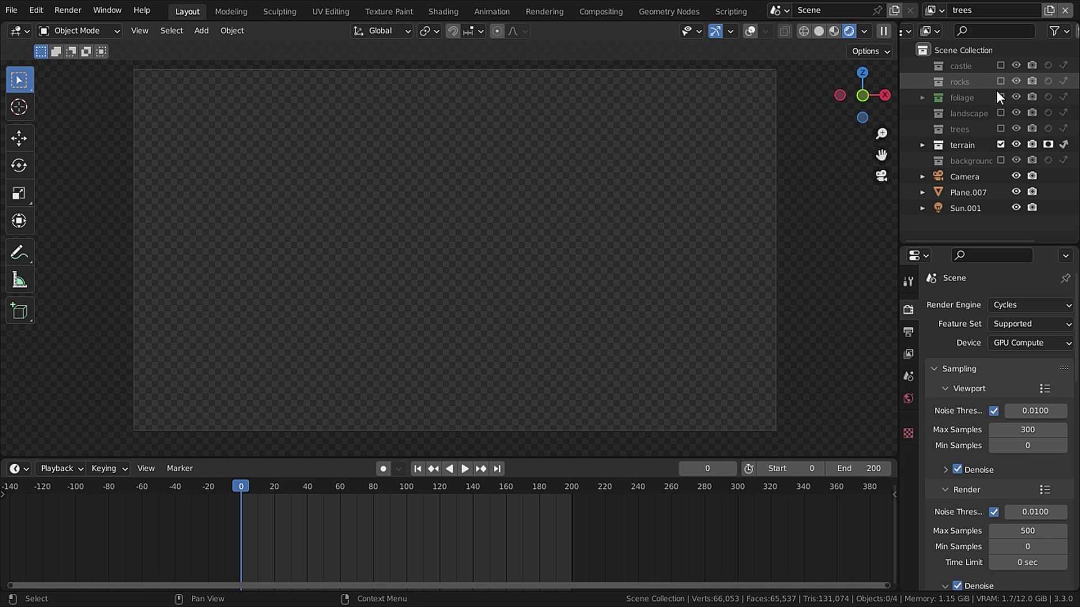
click(1001, 144)
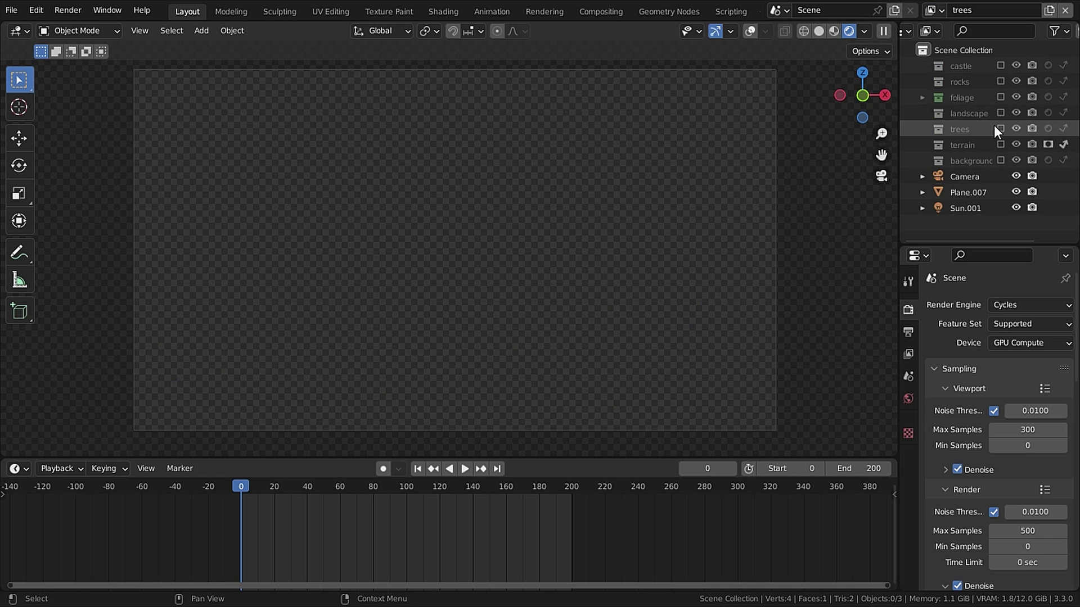
click(1000, 128)
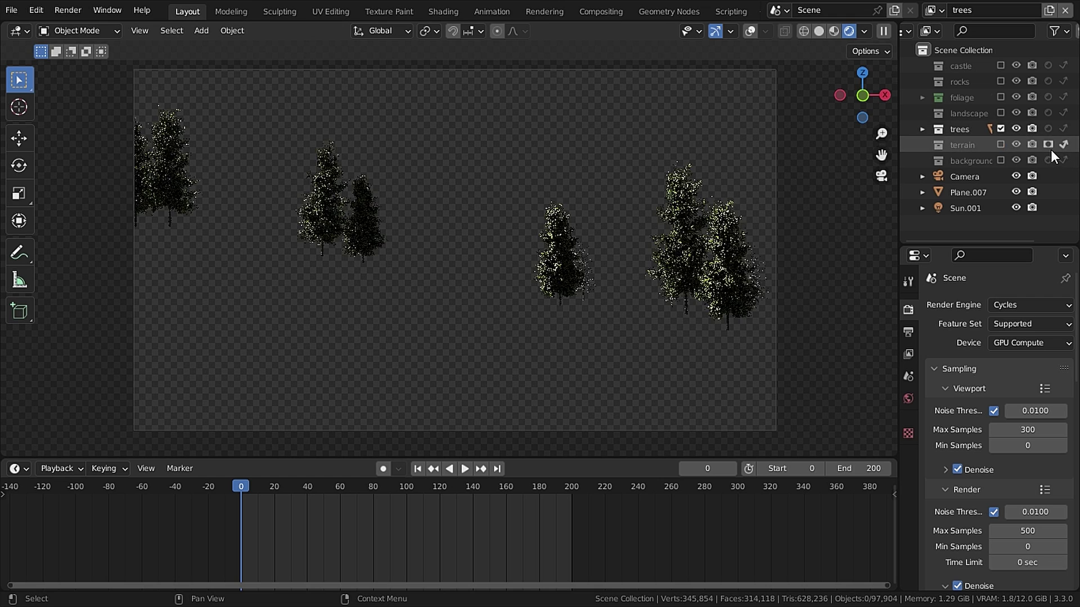
click(1000, 145)
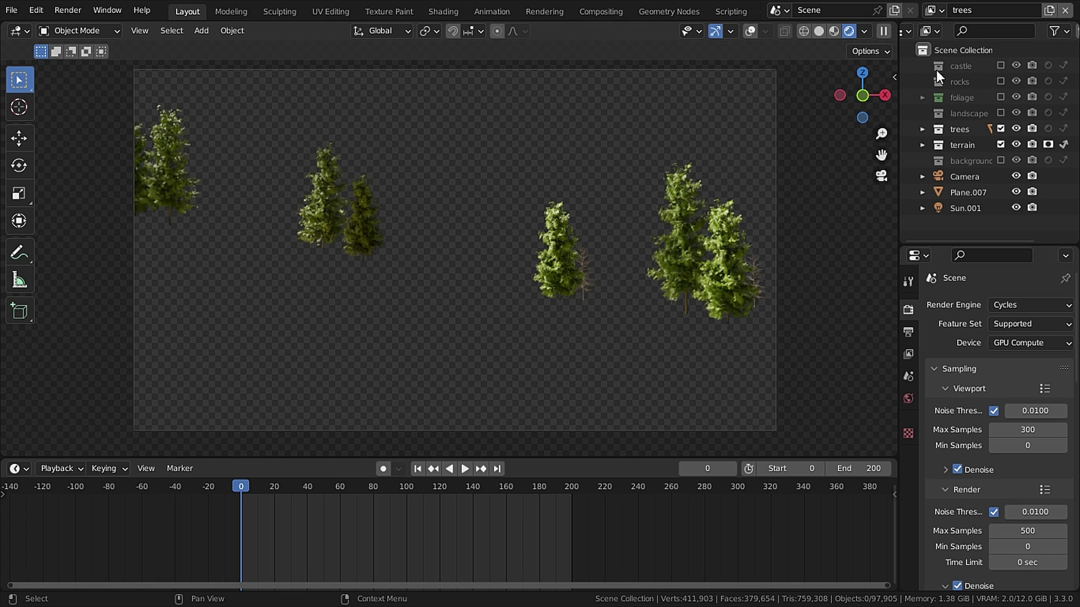
Step: Add a view layer copying the trees layer's settings, preview it in solid shading, and name the new layer "background"
click(1049, 9)
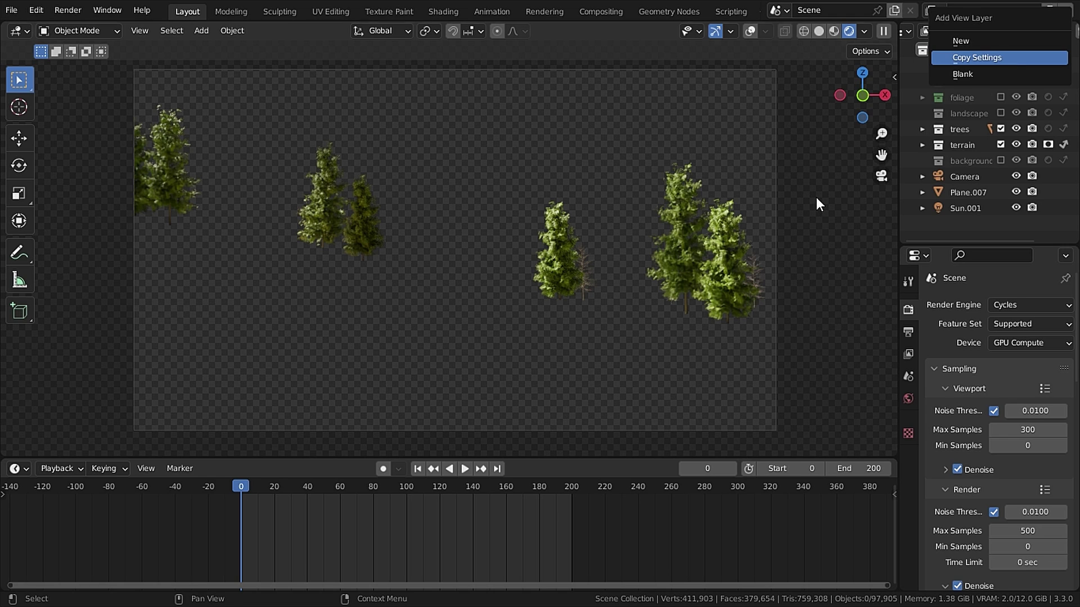
key(Return)
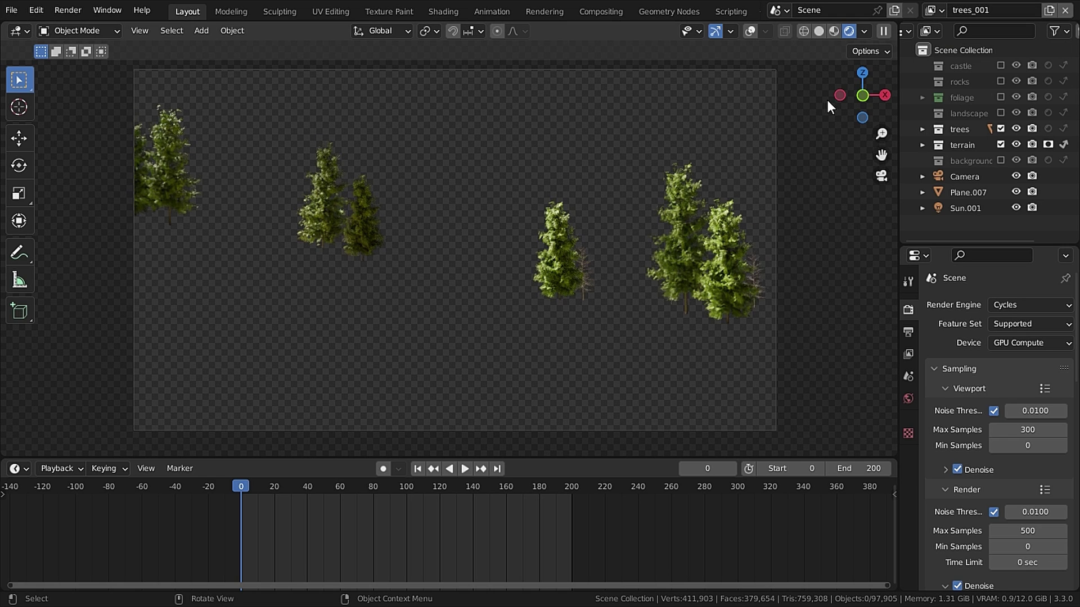
click(821, 30)
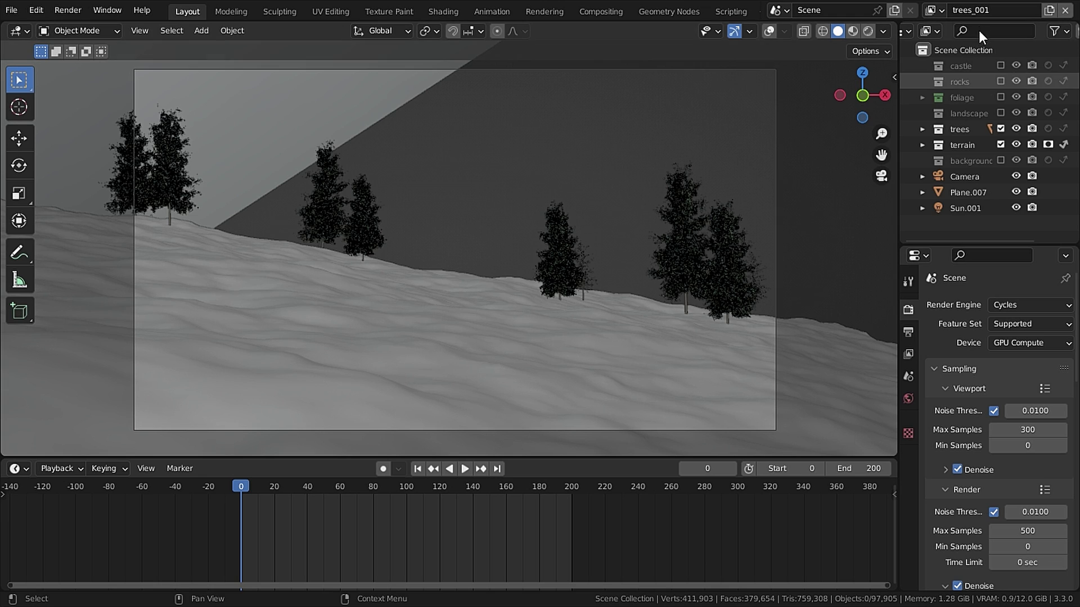
click(935, 9)
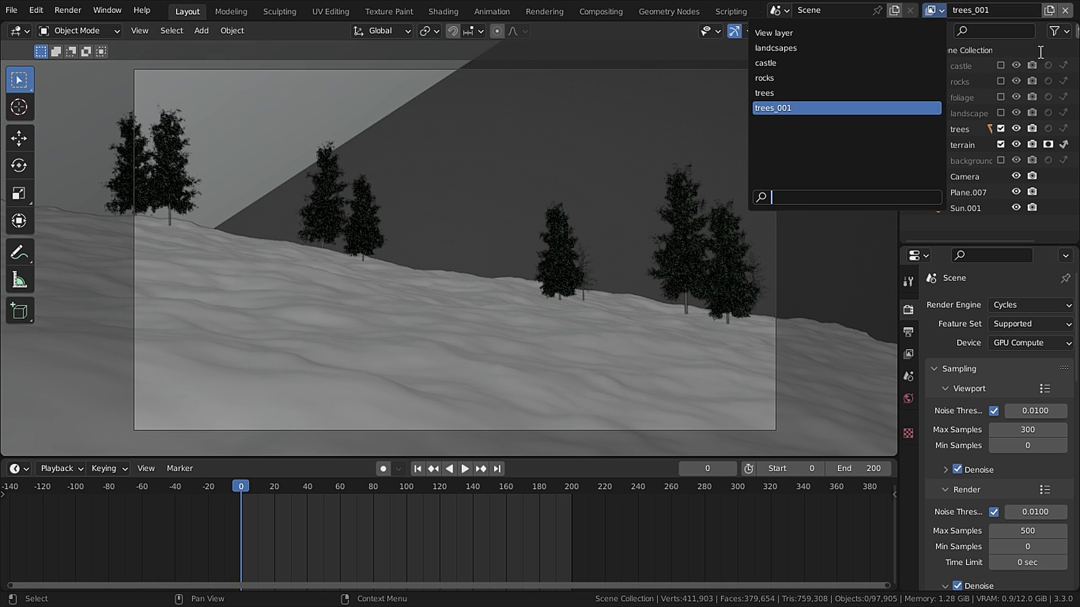
click(800, 106)
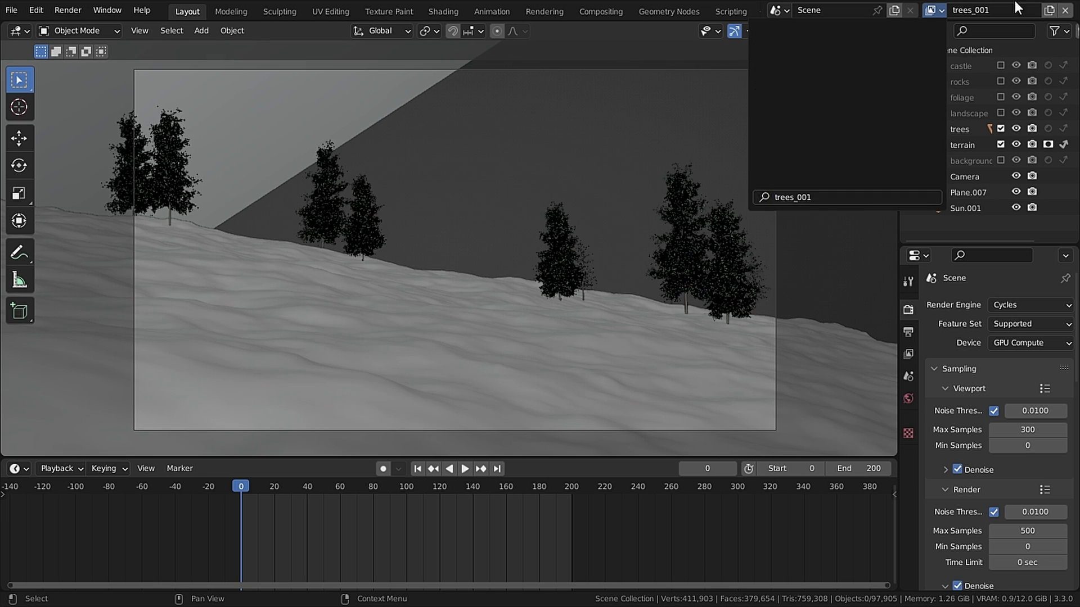
click(1017, 10)
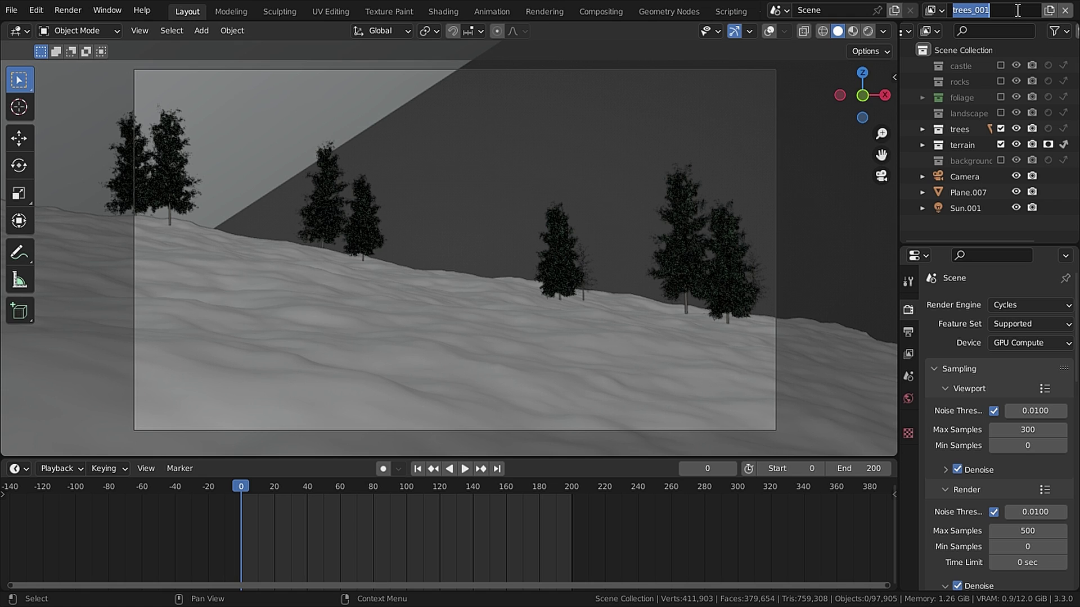
text(background)
key(Return)
Step: In the landcsapes view layer, include the background collection as a holdout, leaving Indirect Only off
click(938, 8)
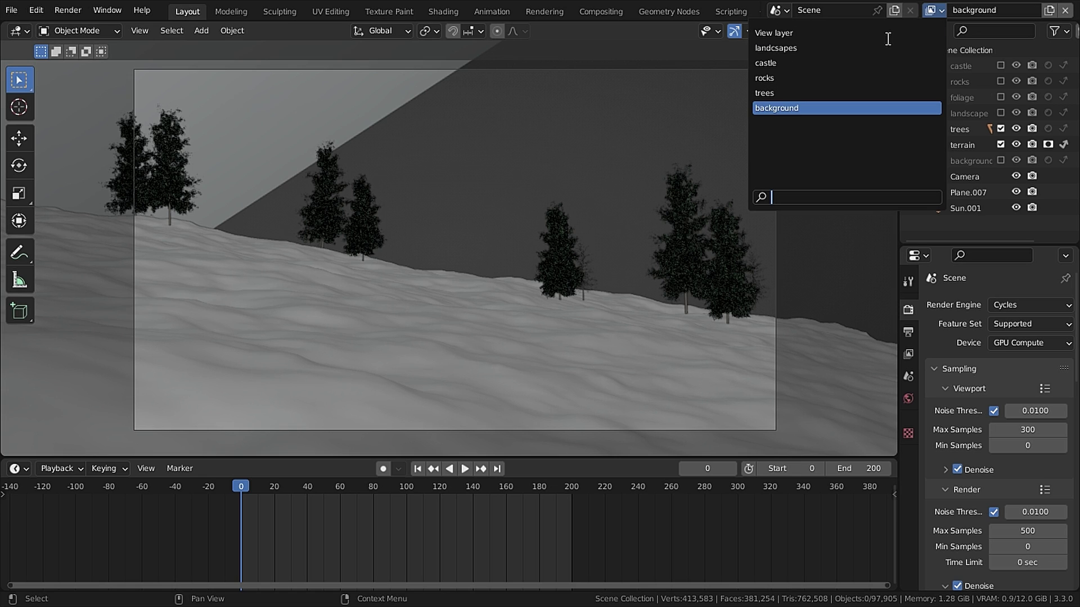
click(782, 45)
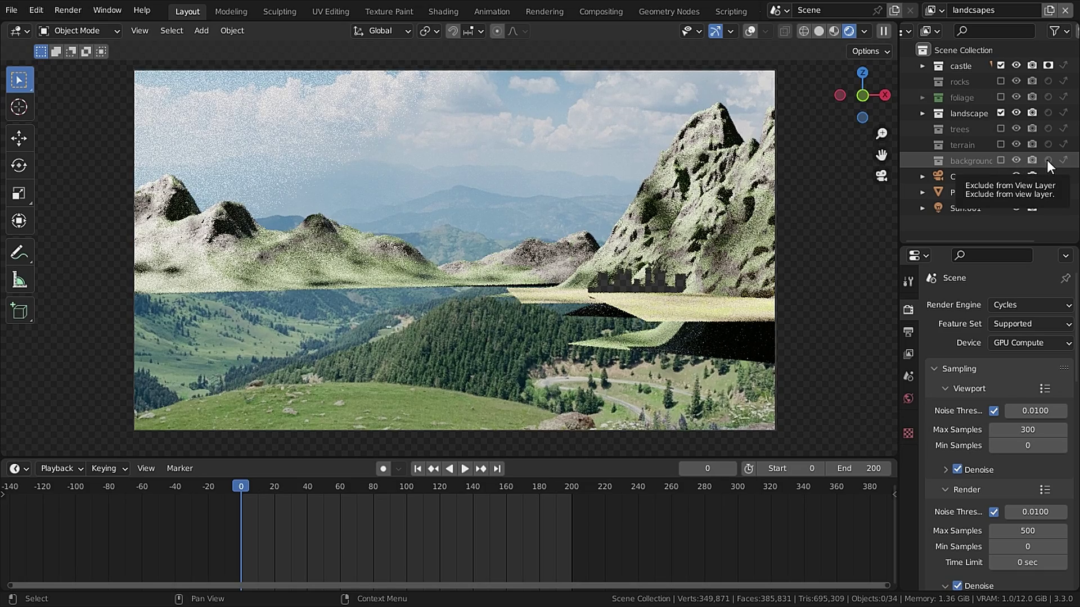
click(1000, 160)
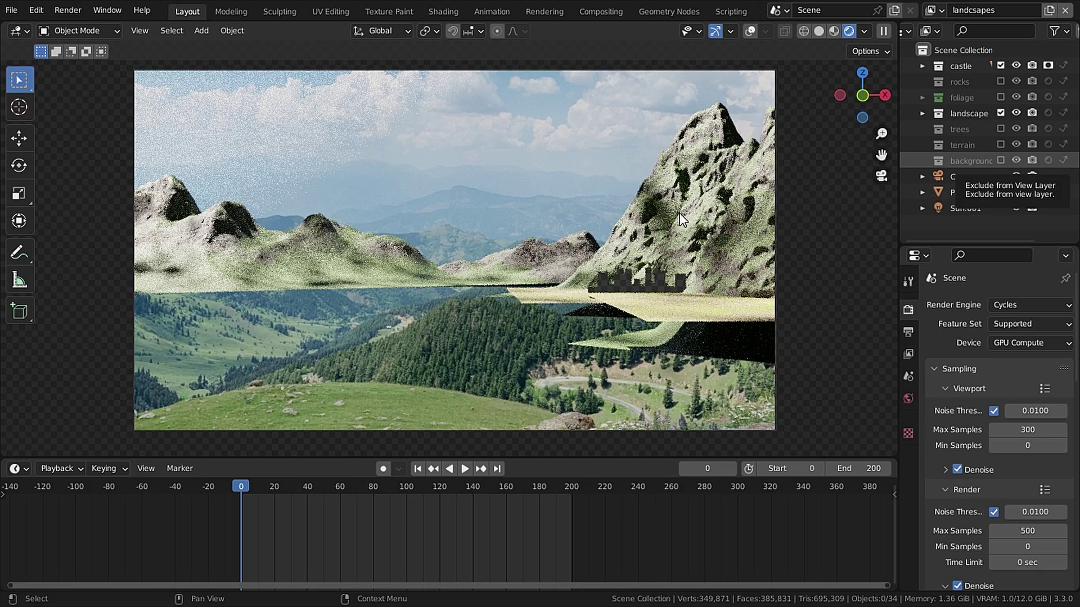
click(1048, 160)
click(1064, 159)
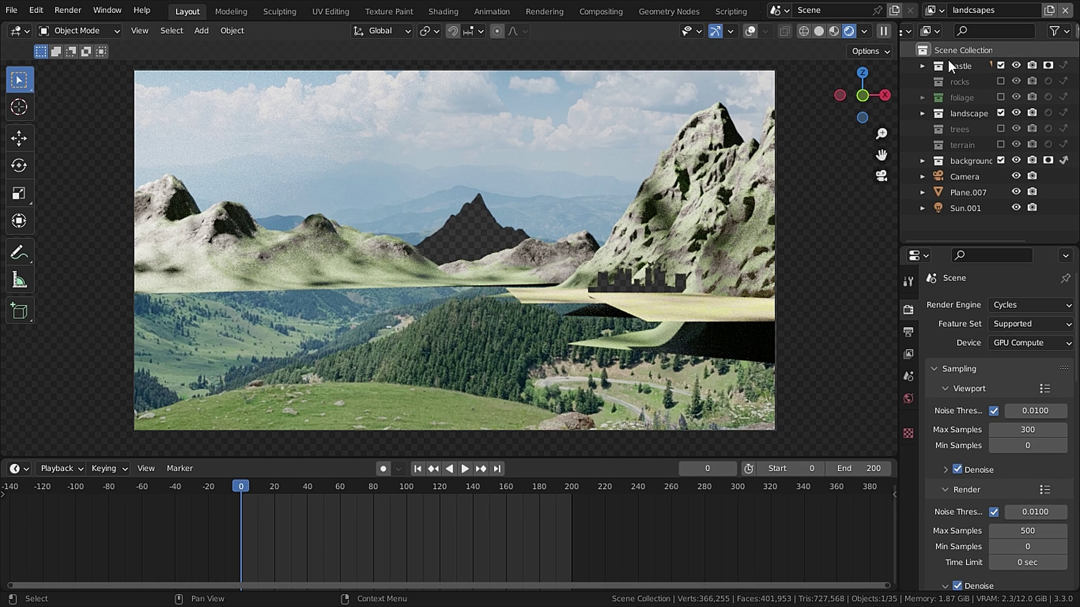
click(1065, 160)
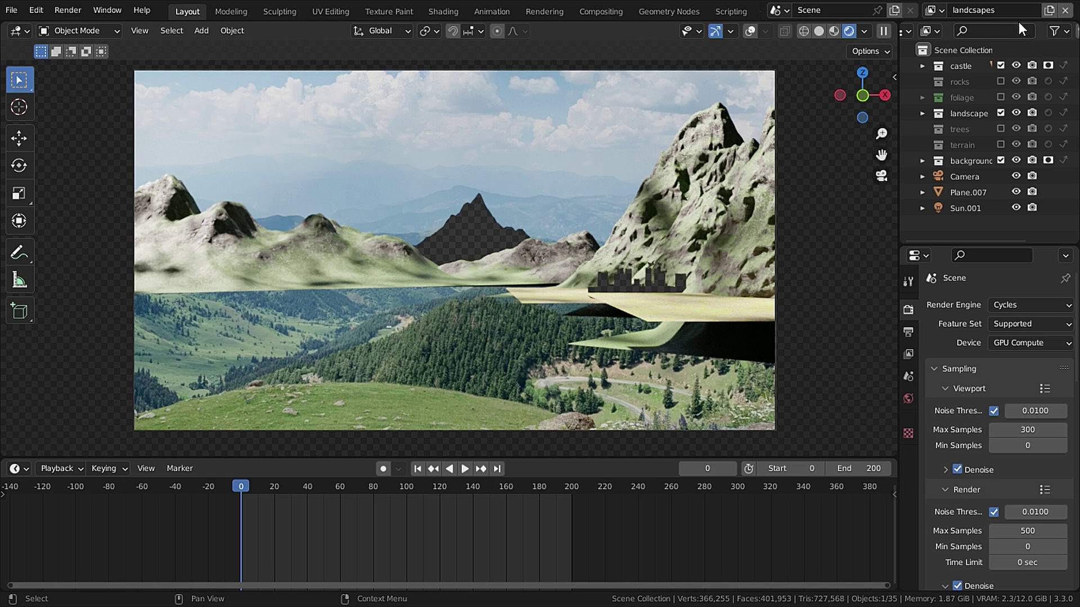
Step: In the background view layer, include only the background collection plus landscape as a holdout, and save the file
click(931, 11)
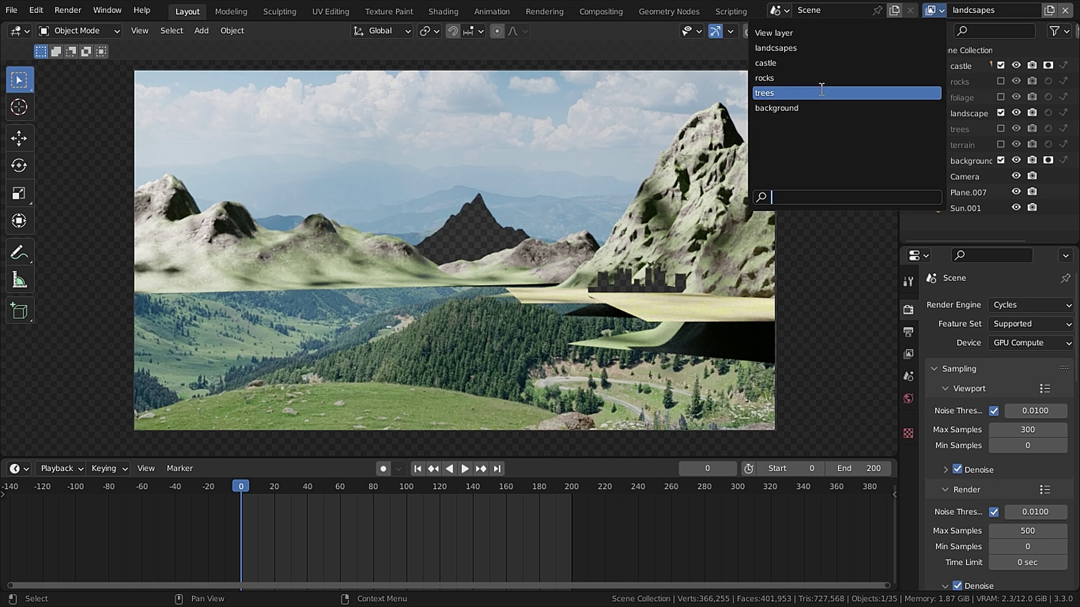
key(Return)
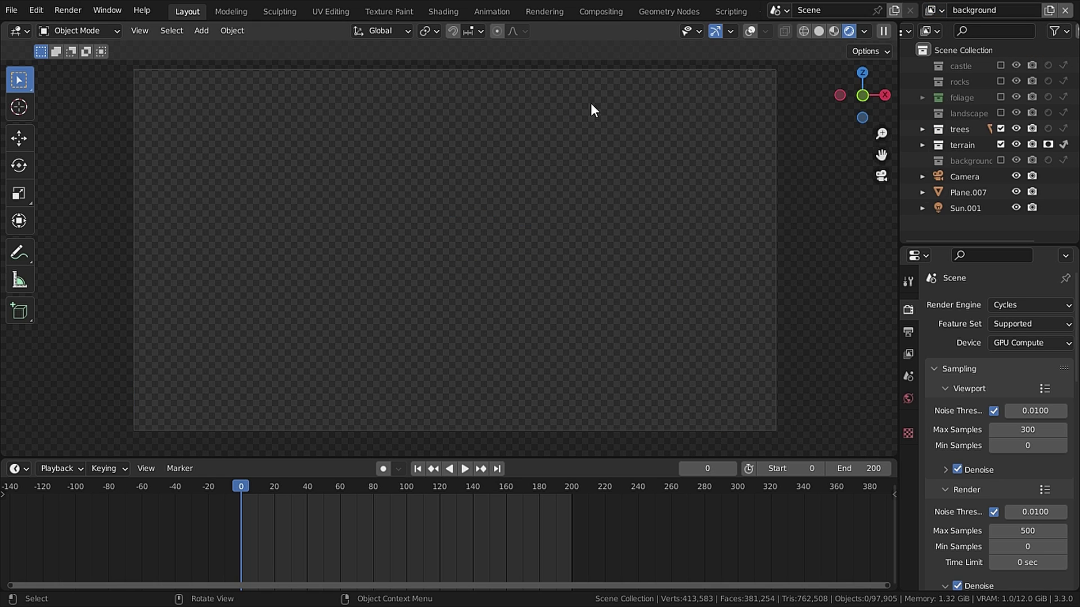
click(1001, 129)
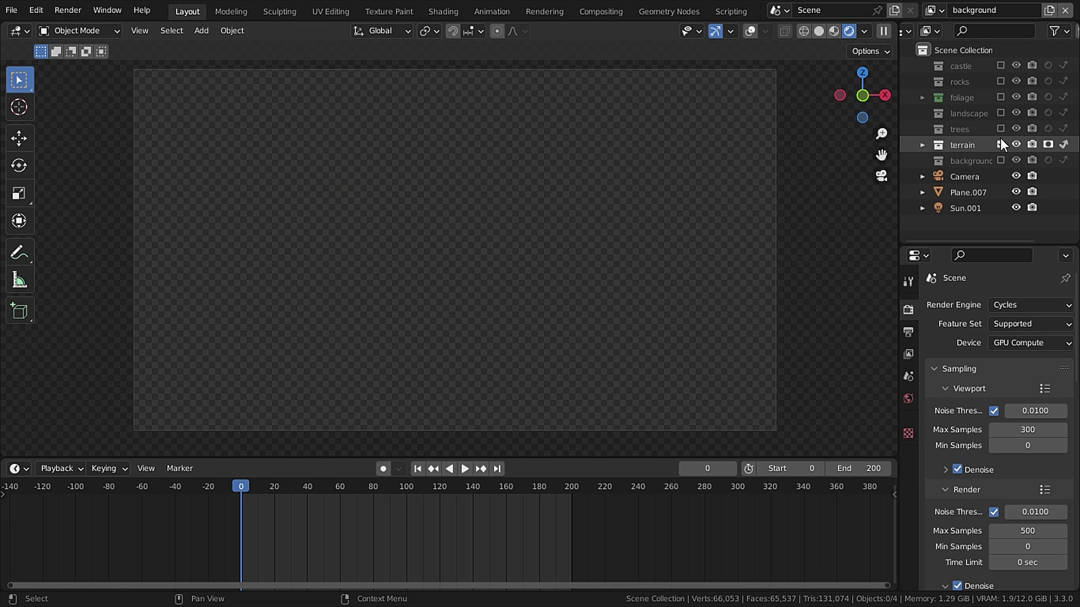
ctrl+click(1000, 161)
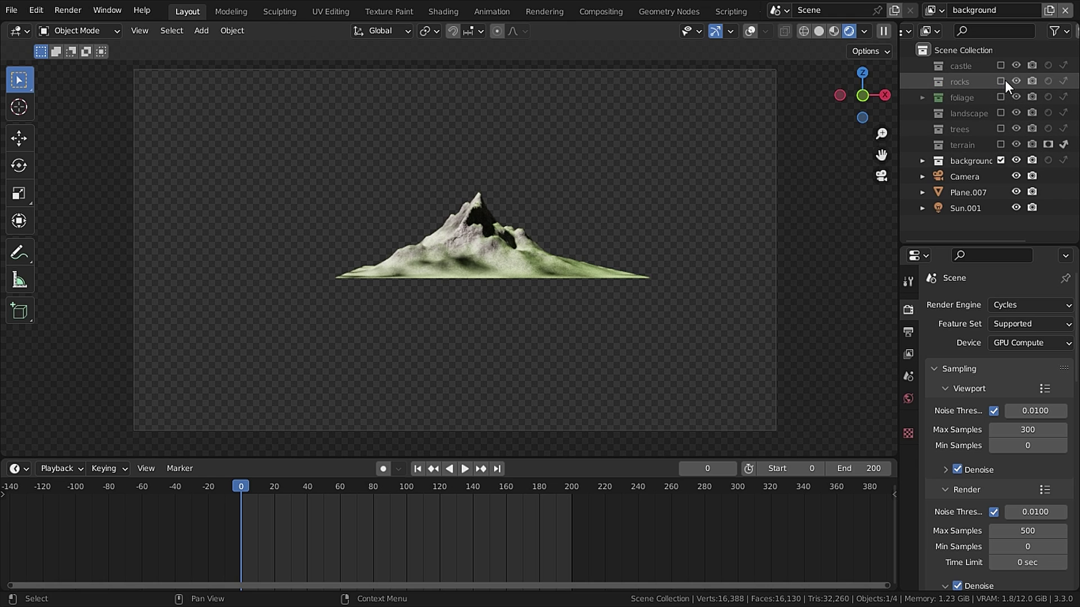
click(1000, 112)
click(1047, 113)
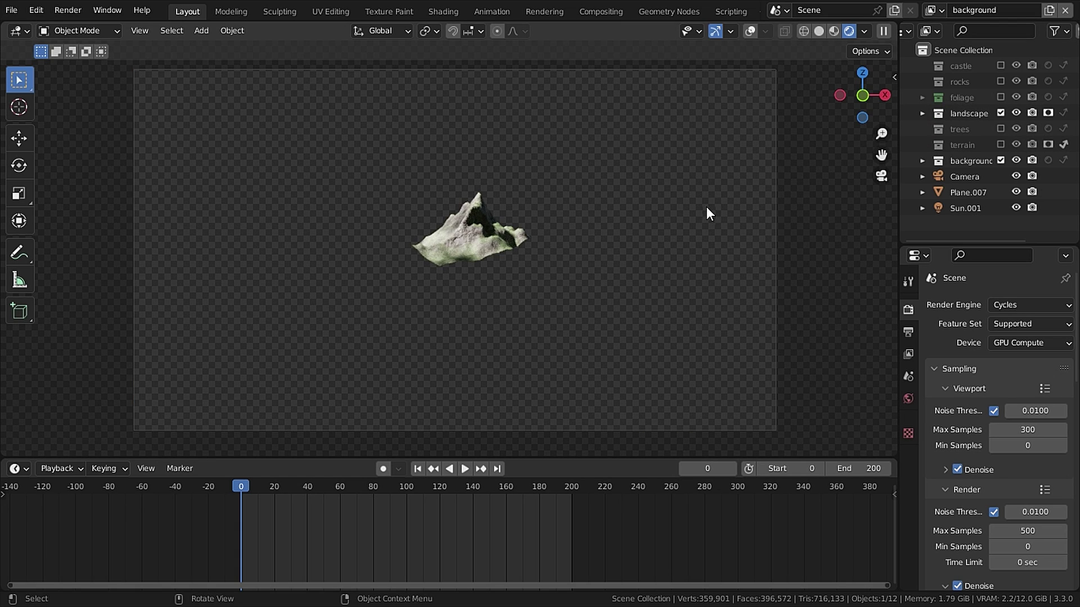
key(ctrl+s)
Step: In the view layer named "View layer", exclude the castle, foliage, landscape and background collections
click(933, 10)
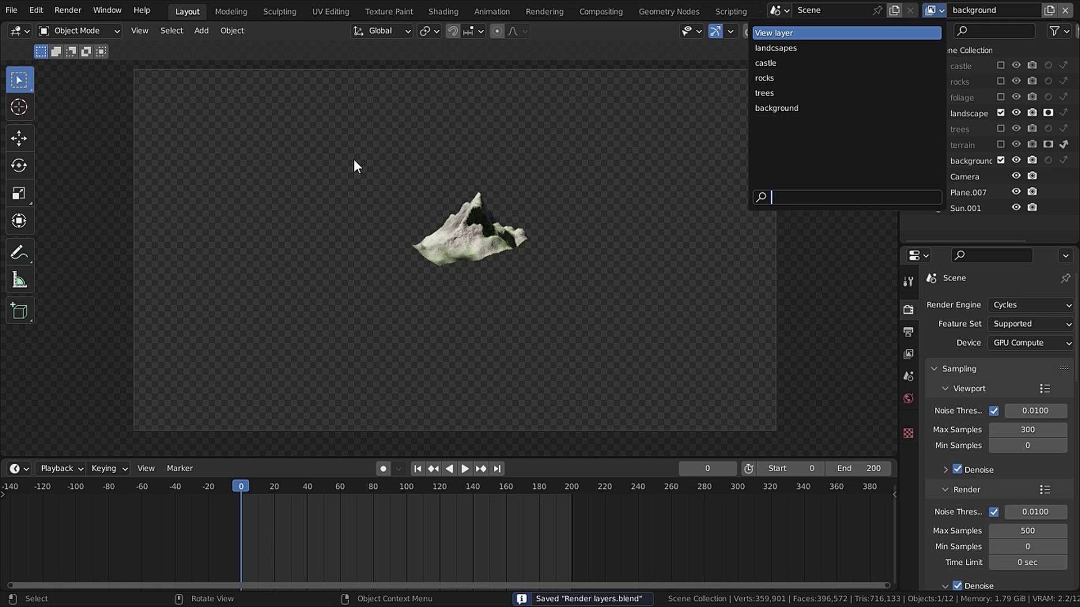
key(Return)
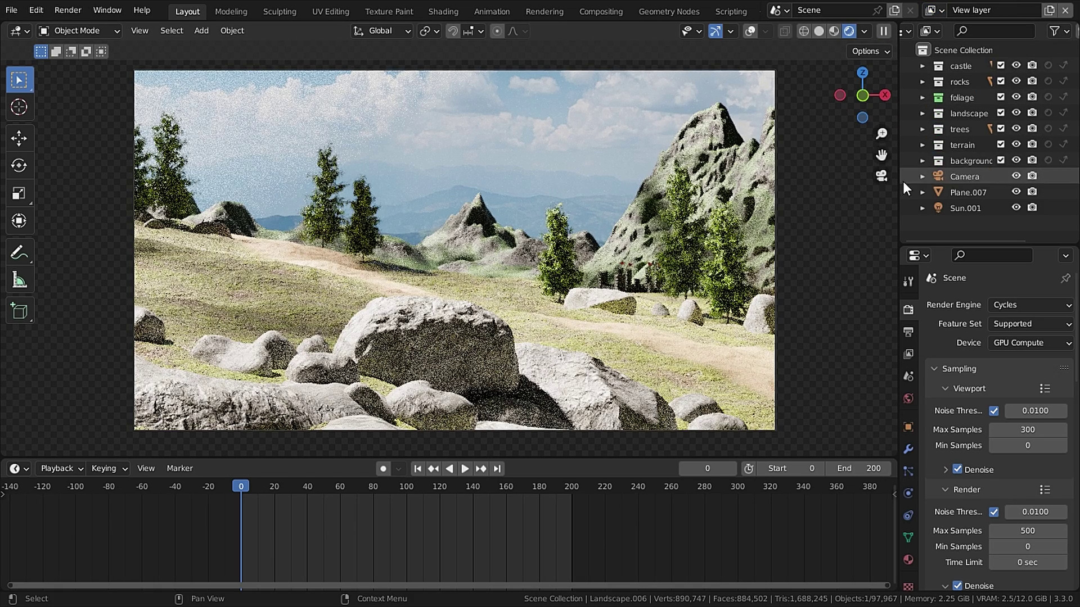
click(1001, 66)
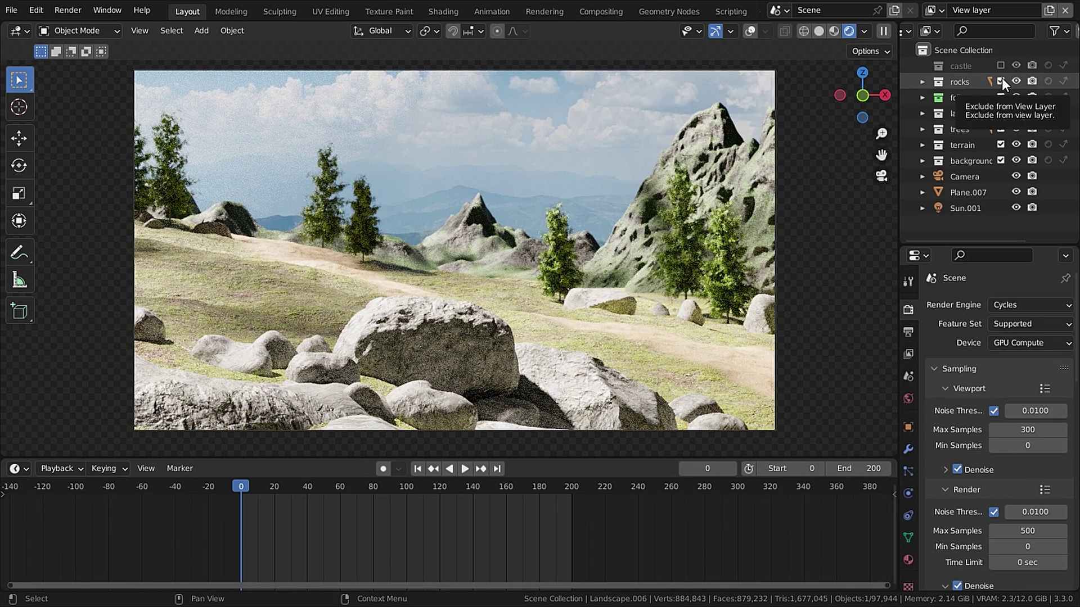
click(1001, 97)
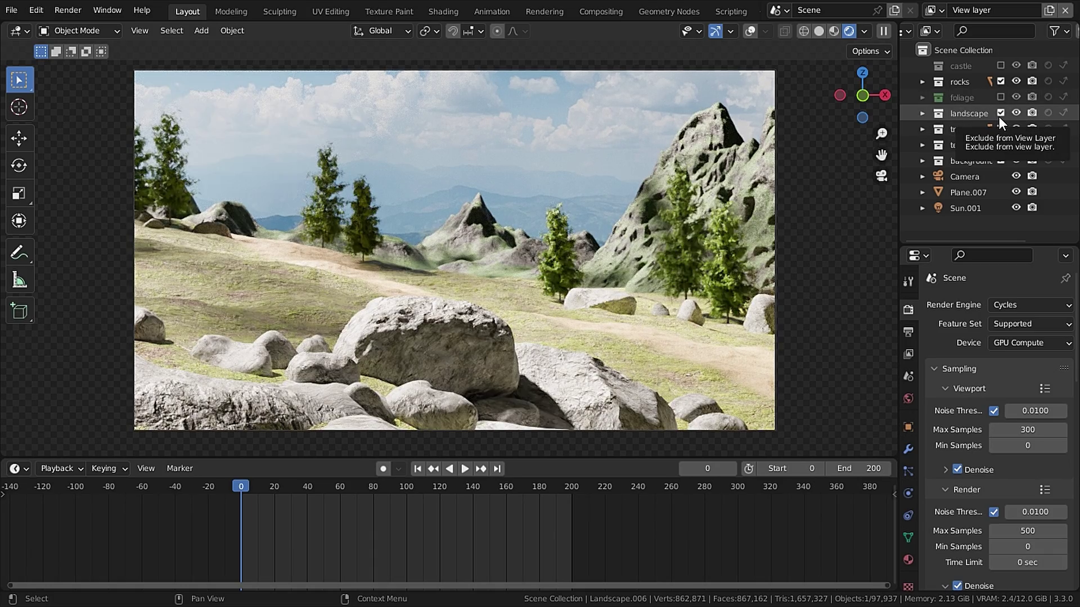
click(999, 115)
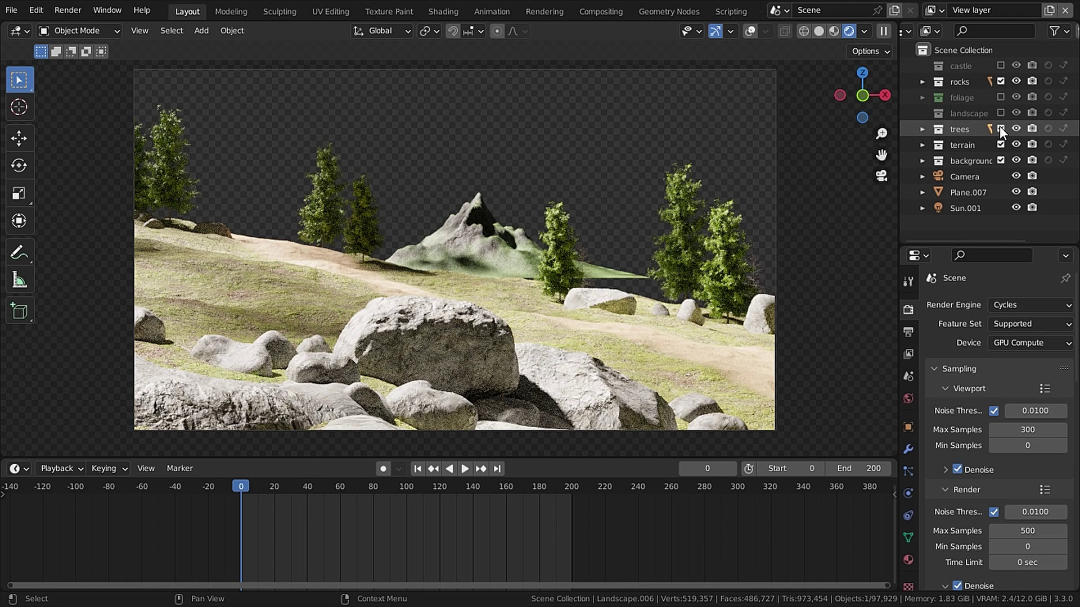
click(1002, 160)
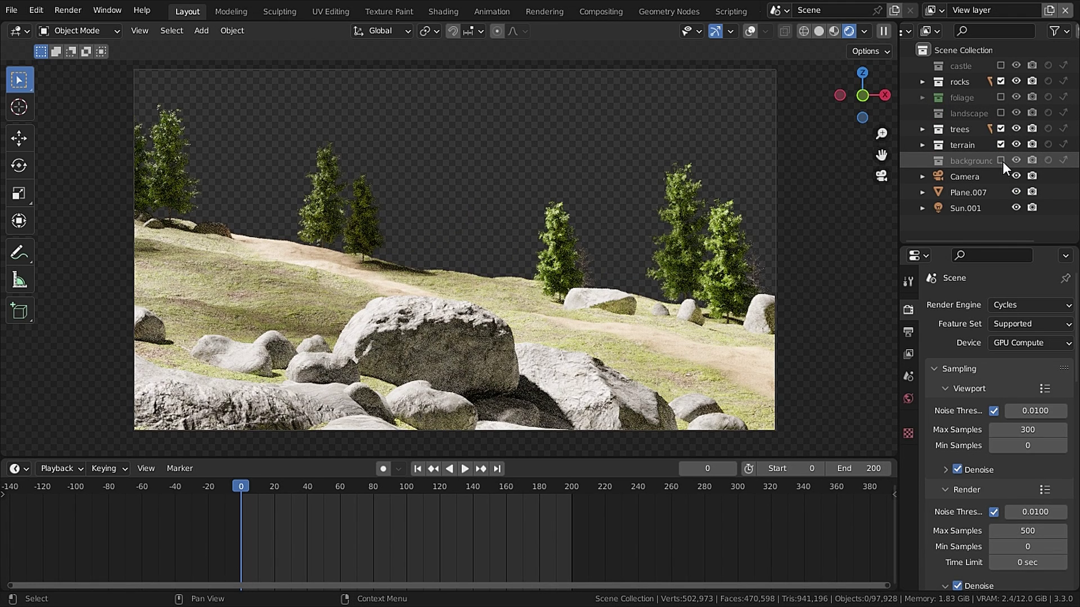
Step: Set the rocks and trees collections to Holdout and Indirect Only in this view layer, and save the file
click(1046, 80)
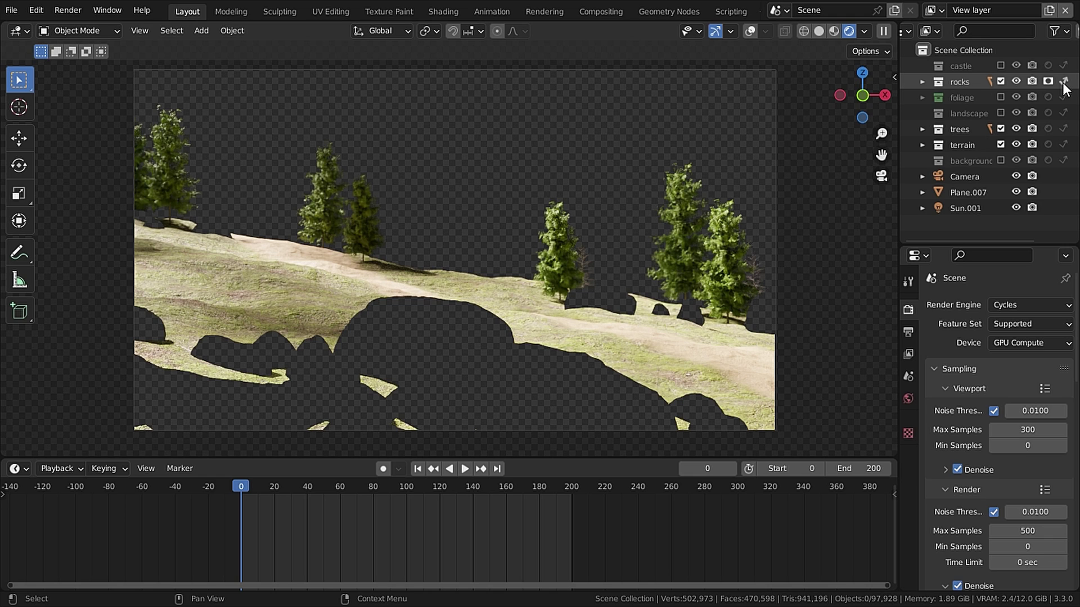
click(1064, 82)
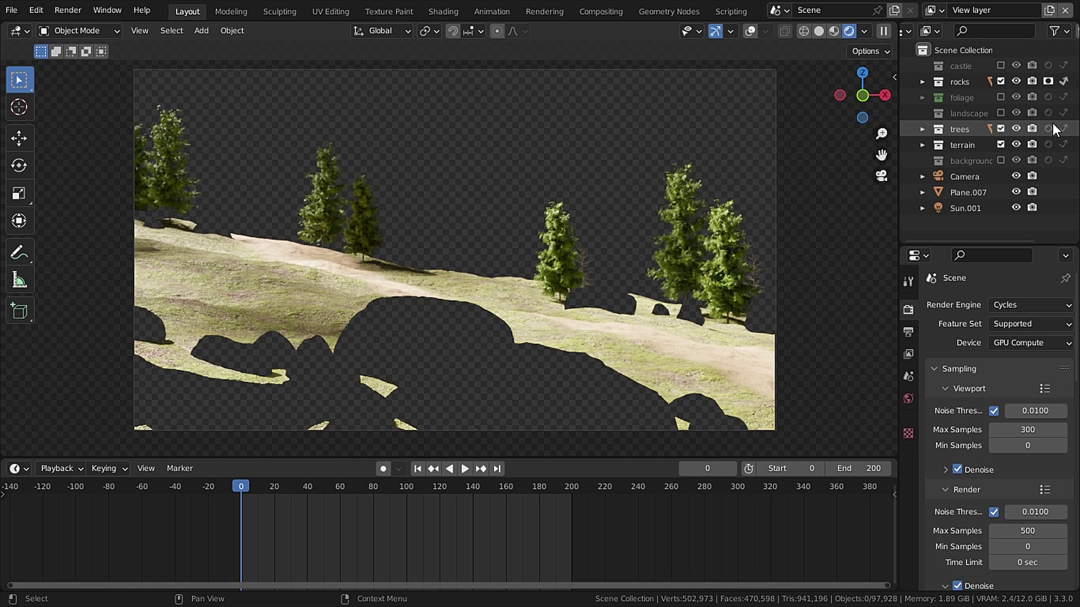
click(1050, 128)
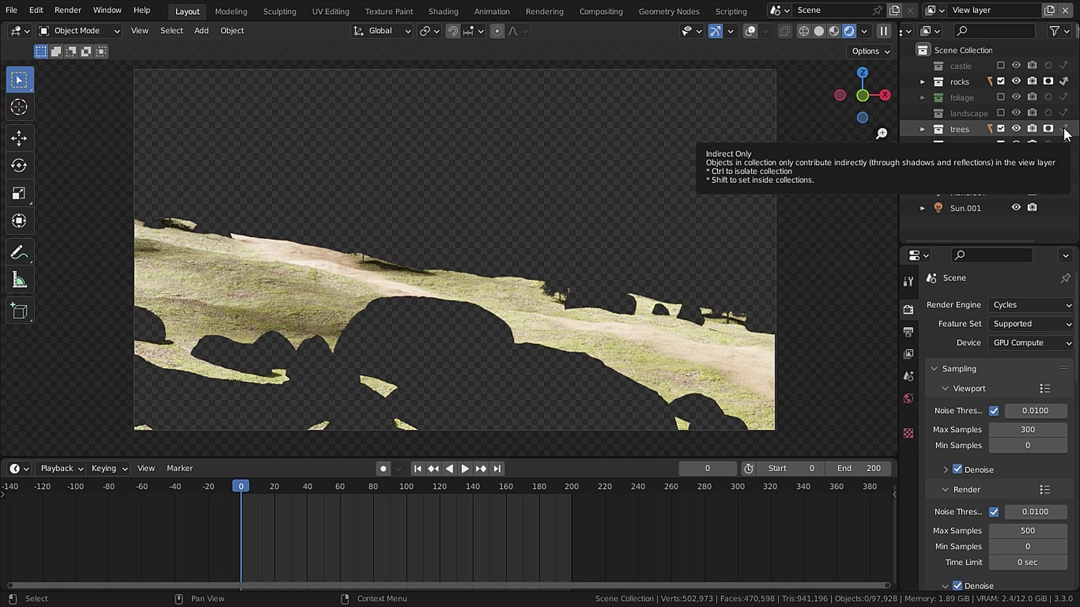
click(1063, 129)
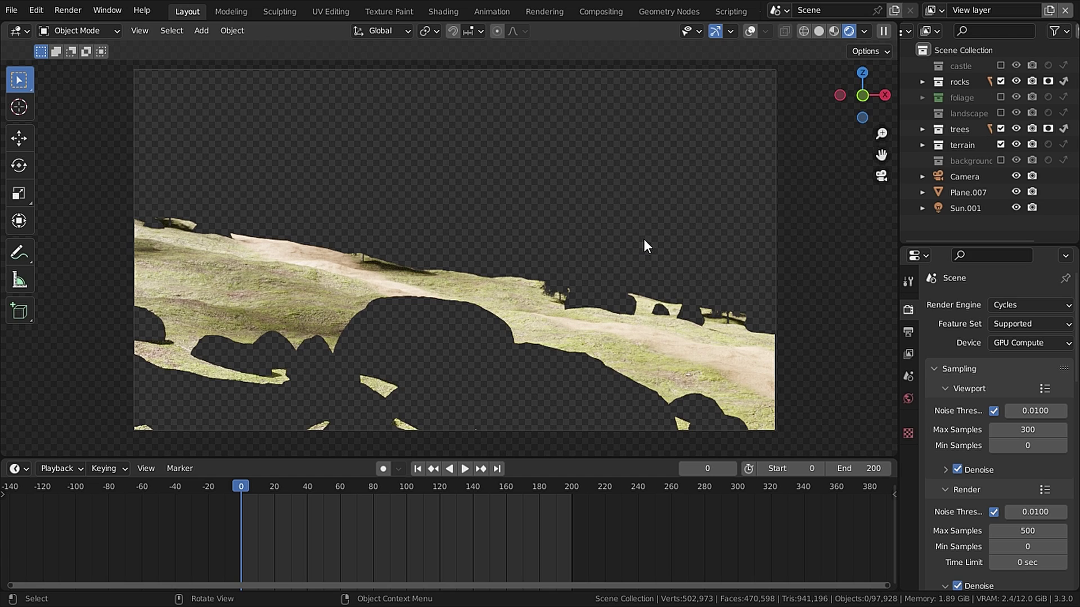
key(ctrl)
key(ctrl+s)
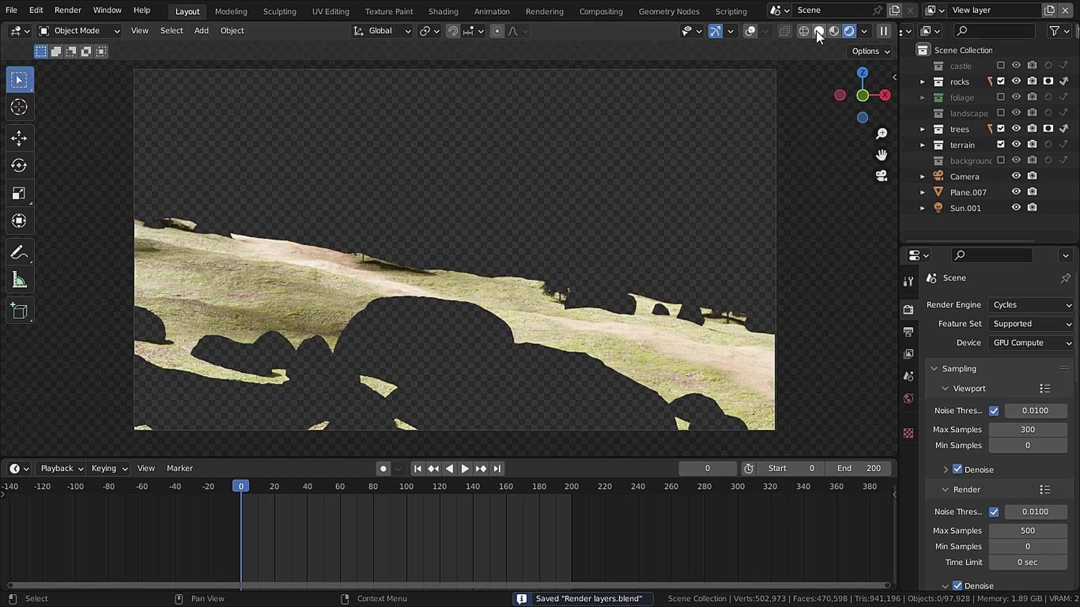
Step: Switch the viewport to solid shading and save the file
key(z)
click(519, 222)
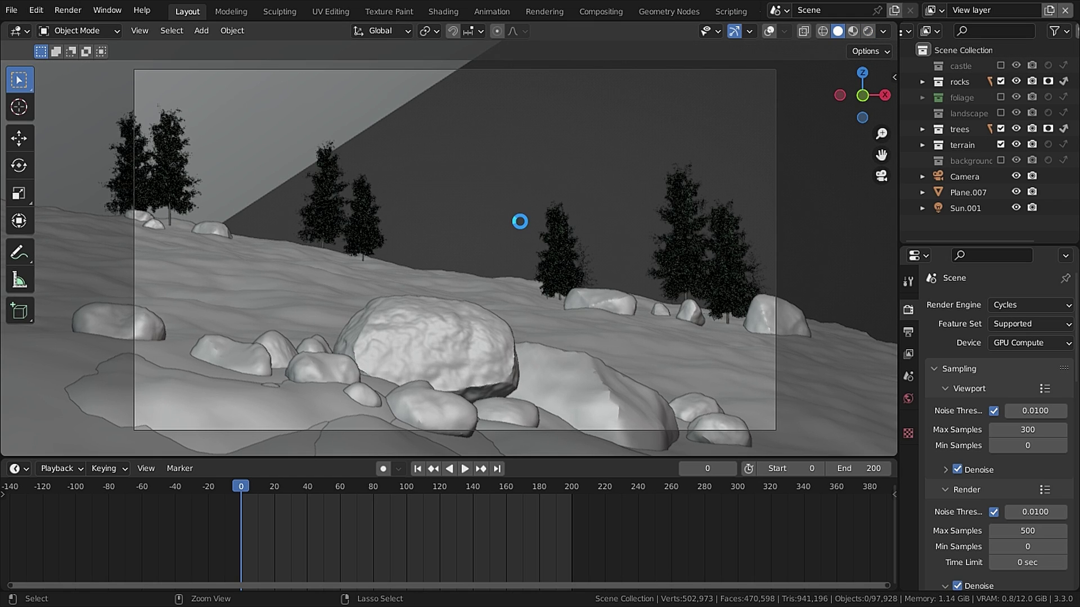
key(ctrl+s)
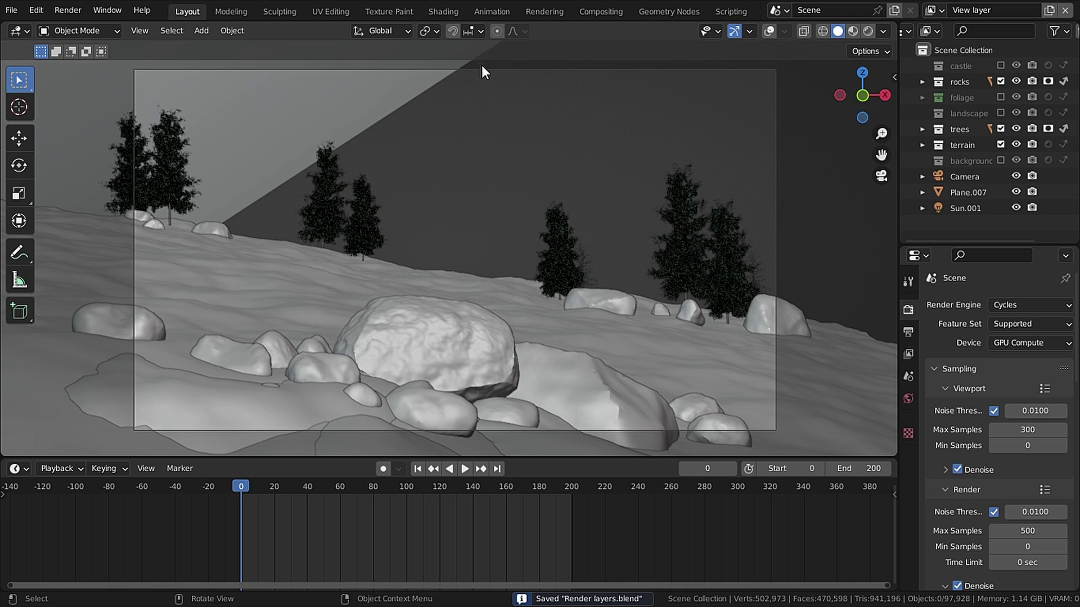
Step: Open the Compositing workspace and select the Render Layers node
click(597, 12)
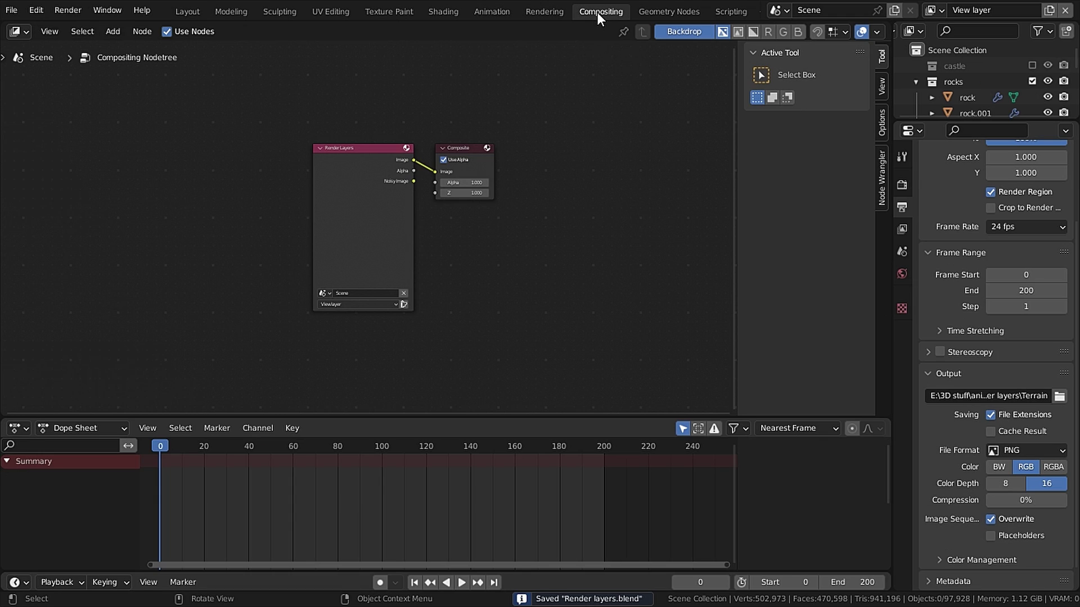
scroll(401, 226, up, 2)
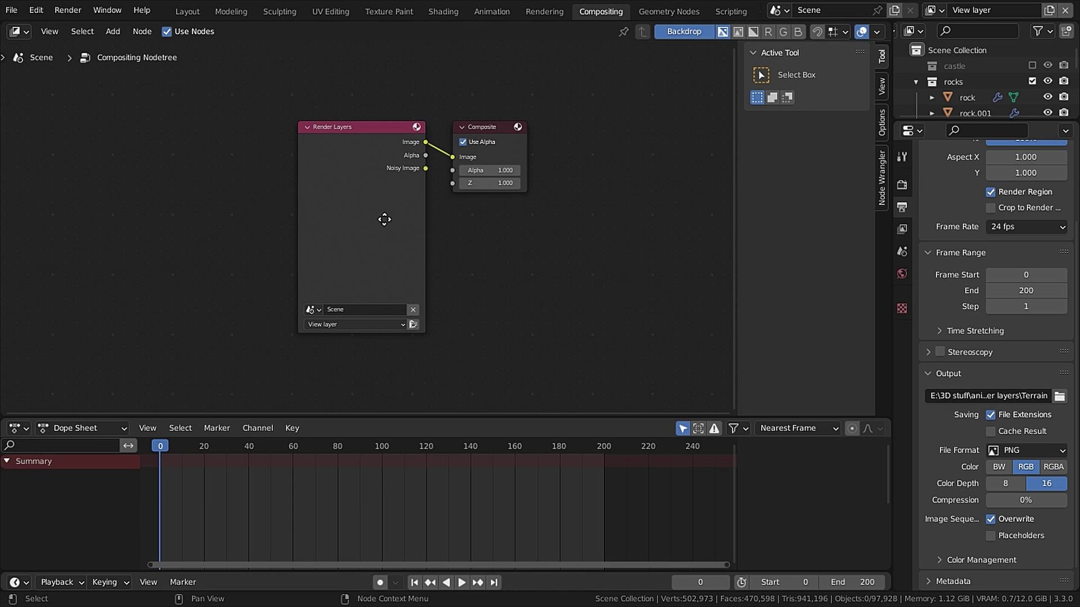
middle_drag(383, 220, 352, 147)
scroll(358, 138, up, 2)
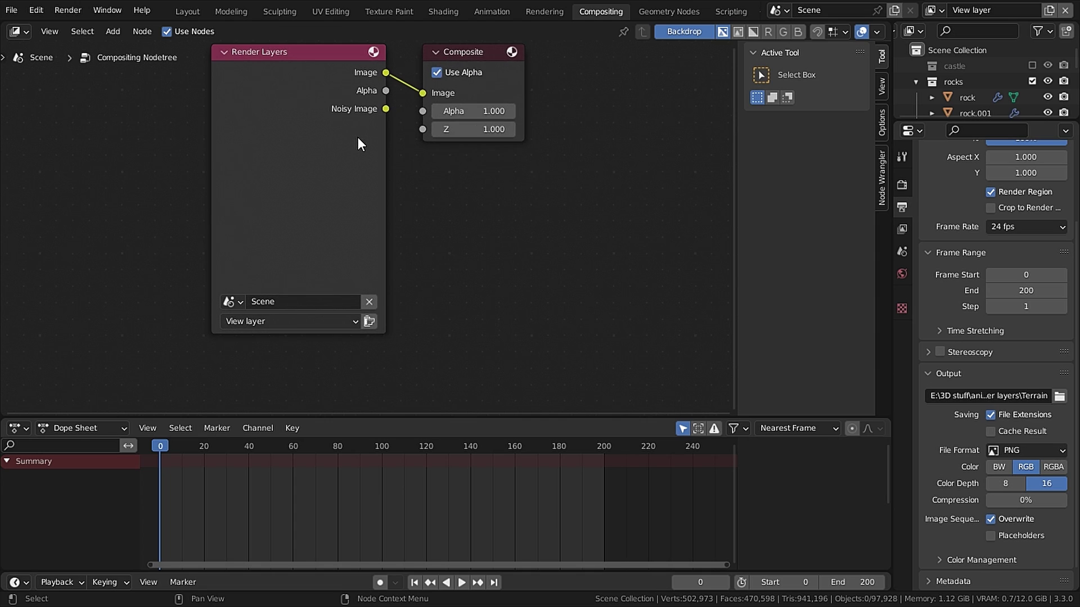
click(335, 140)
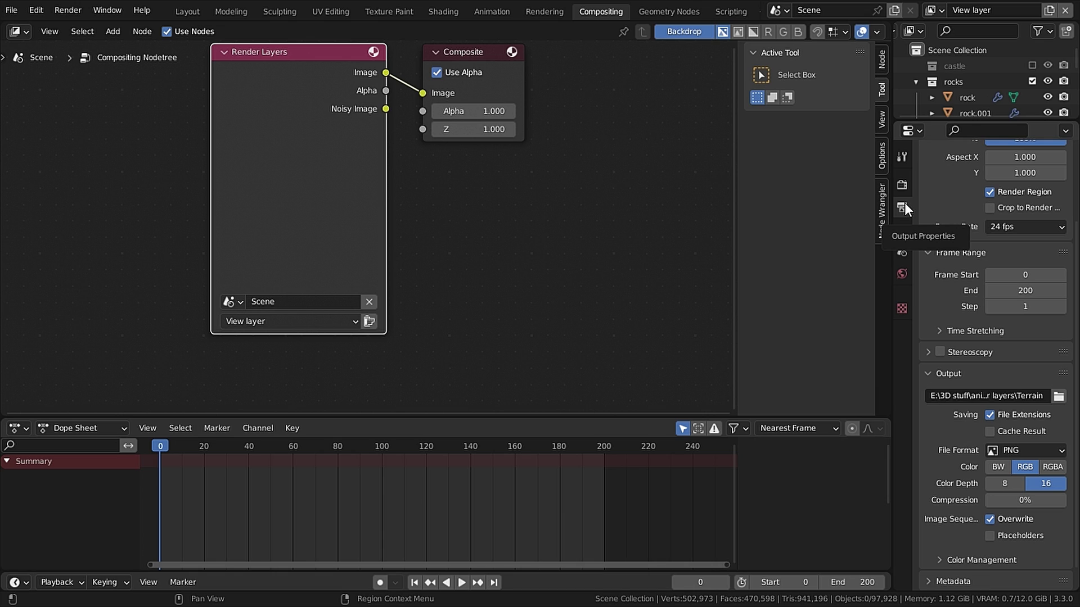
Step: For the scene's output path, create a folder named Render layers in E:\3D stuff\animated and open it
click(1058, 395)
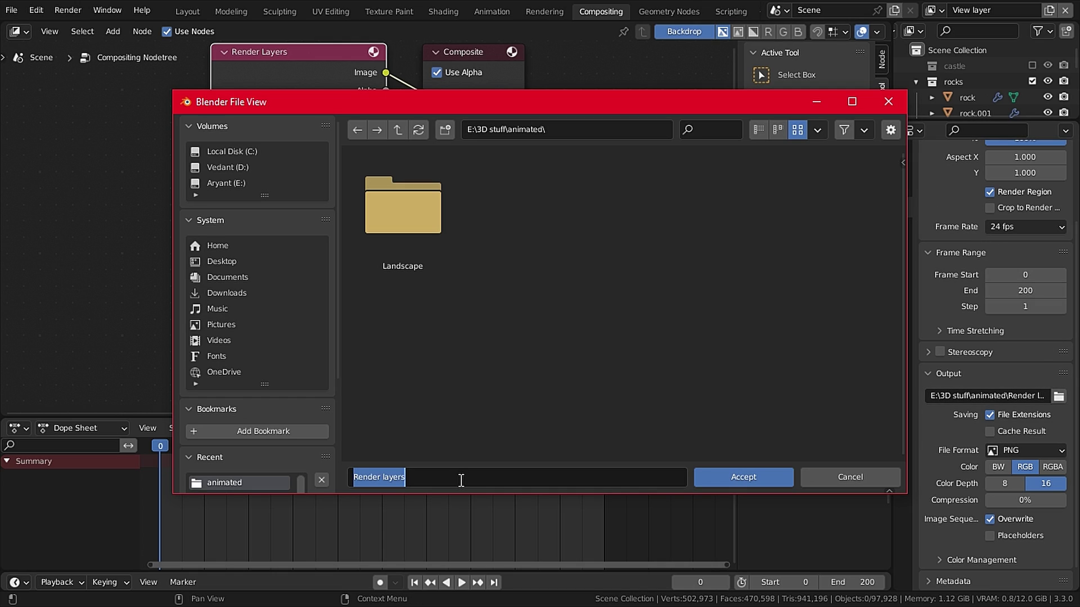
click(461, 480)
click(530, 274)
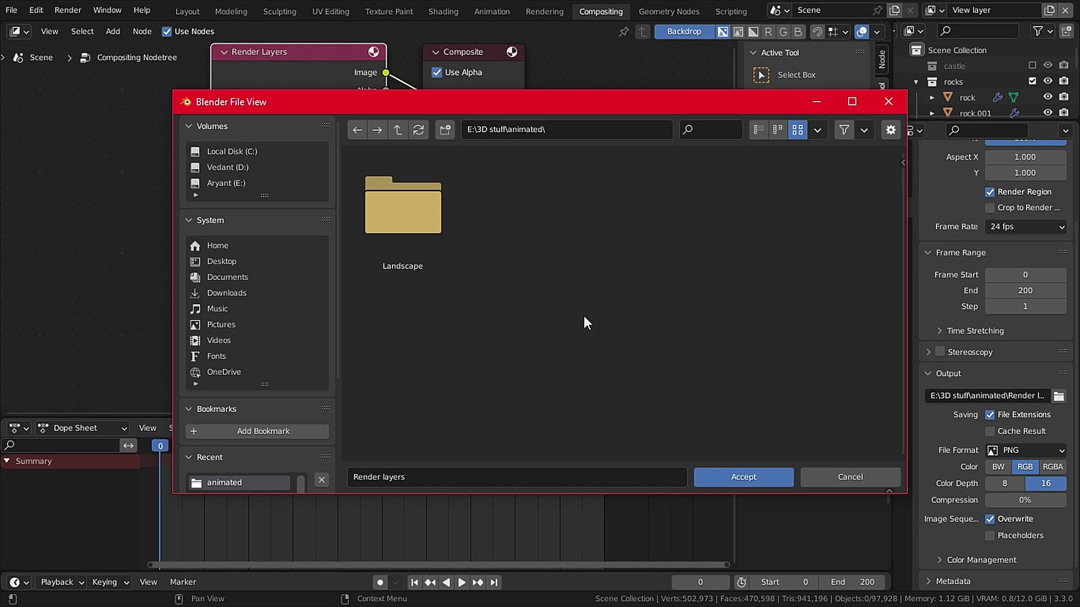
right_click(562, 231)
click(545, 374)
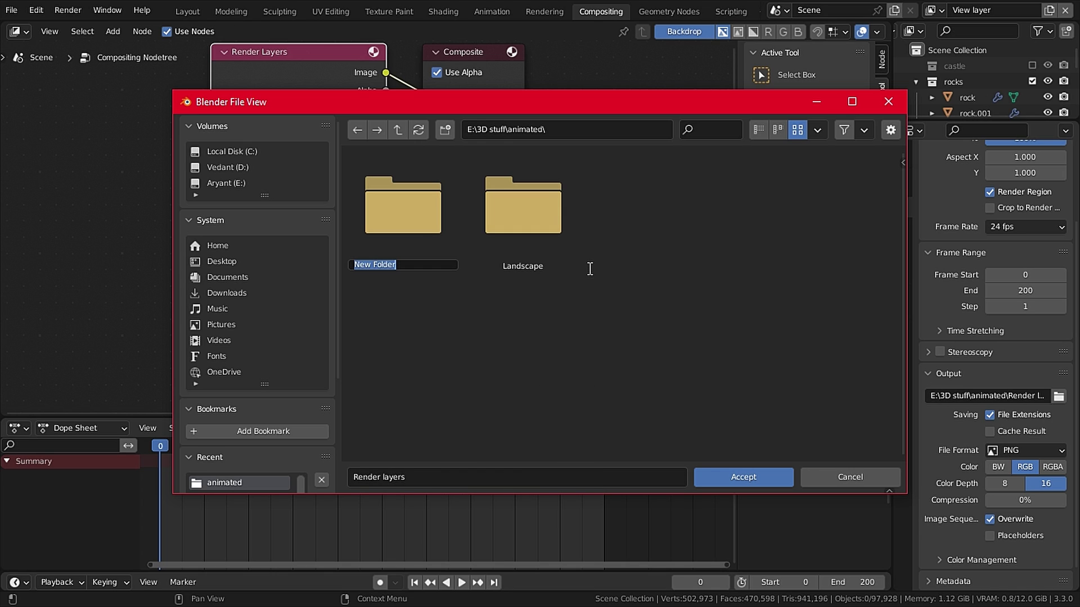
text(Render layers)
key(Return)
double_click(389, 233)
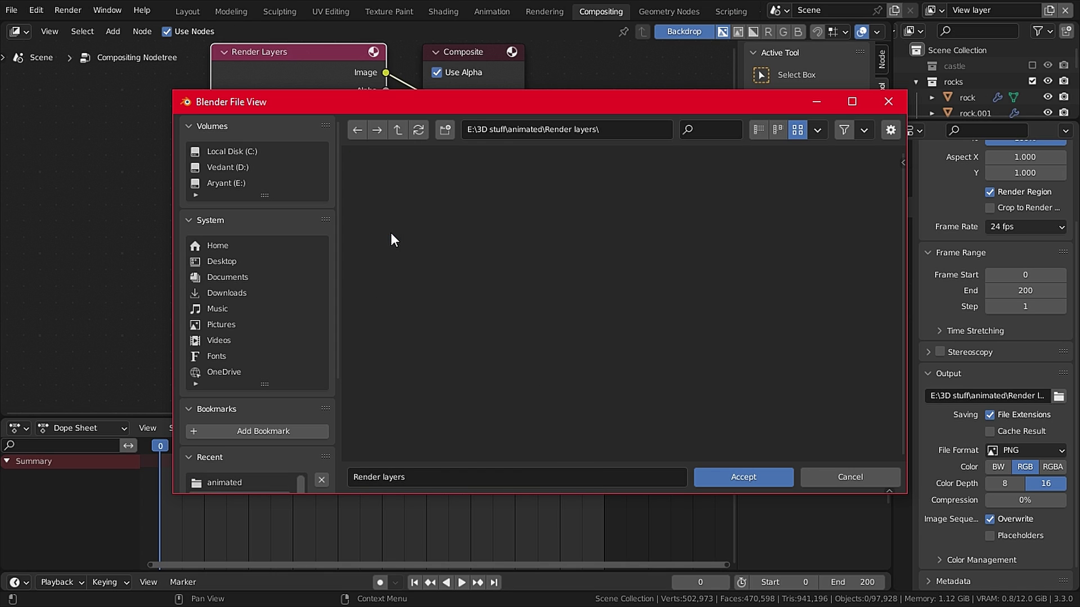
Step: Create a Terrain folder inside Render layers and set the scene's output there with the file name terrain_1
click(410, 481)
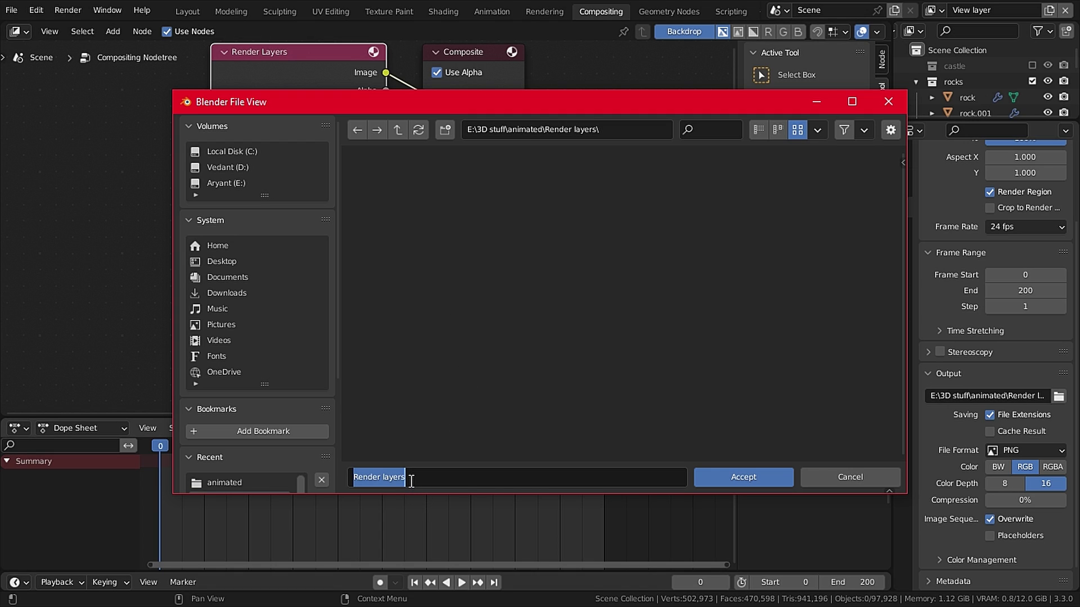
click(460, 277)
right_click(461, 278)
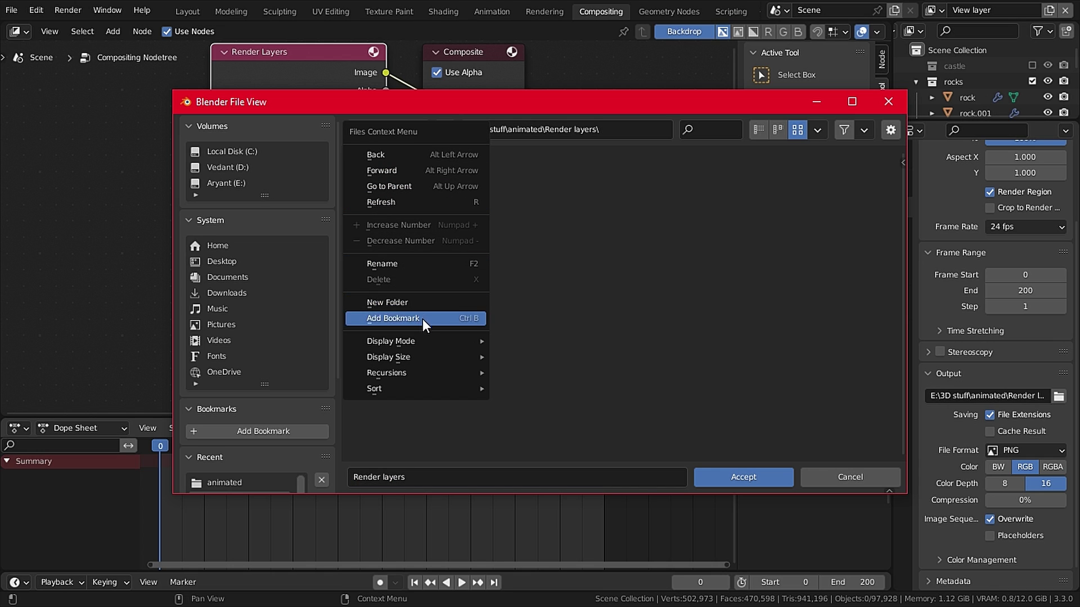
right_click(443, 299)
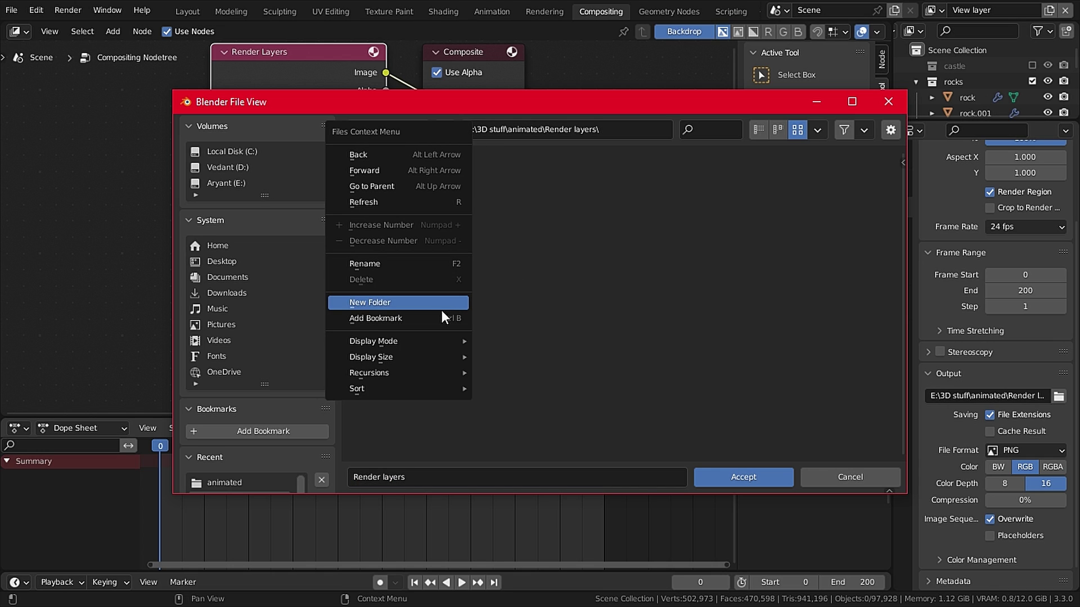
click(433, 303)
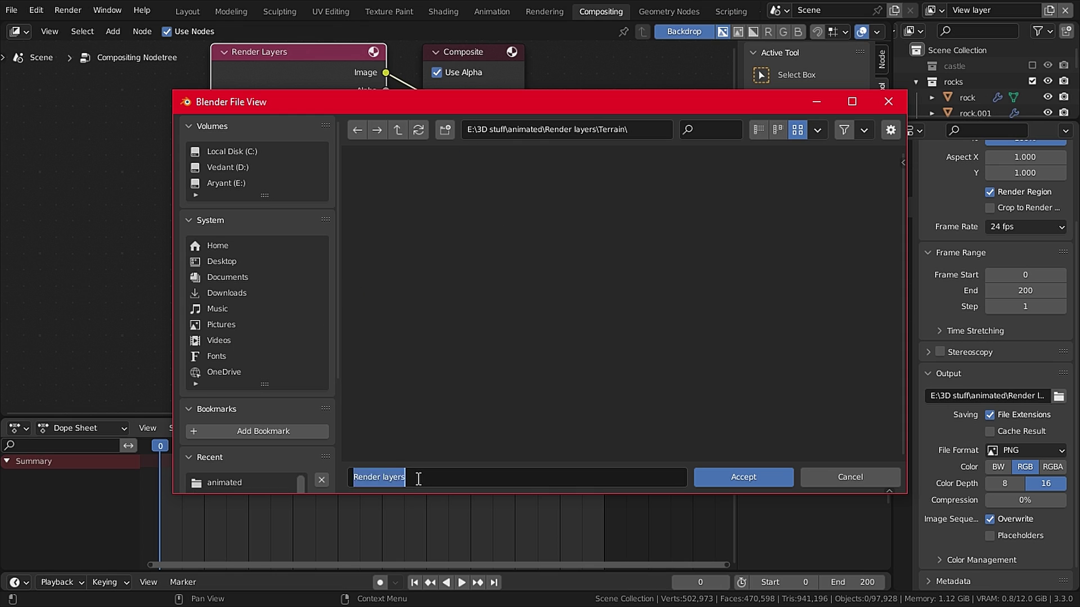
text(terrain_1)
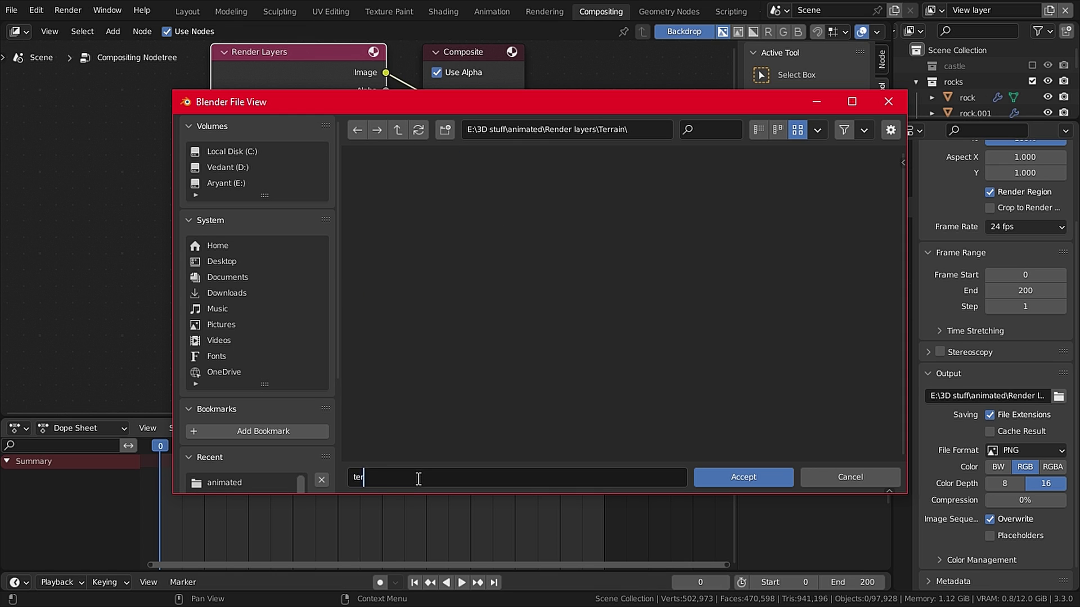
click(723, 477)
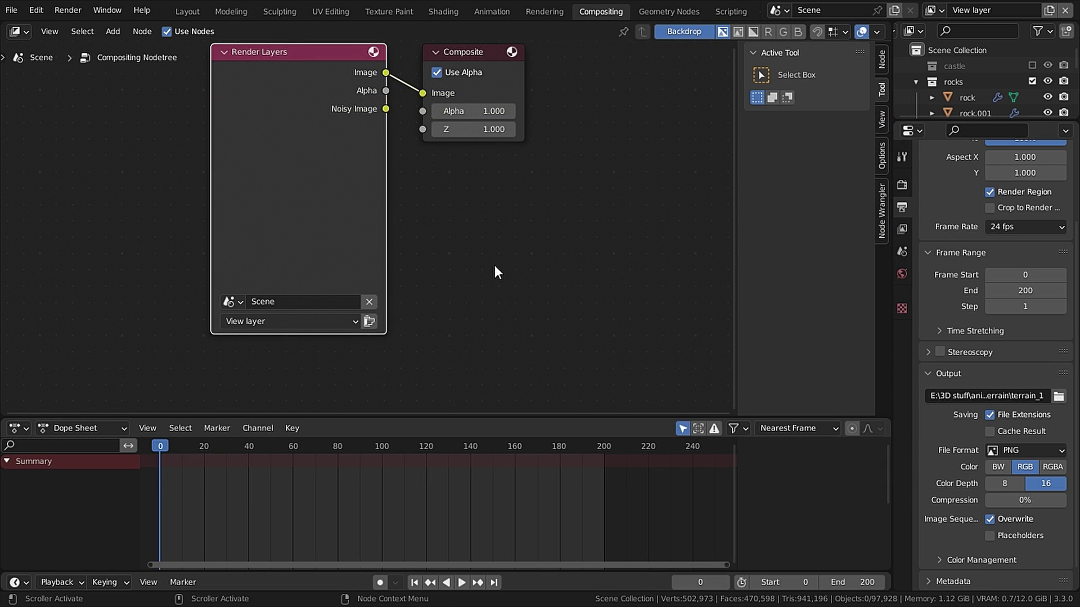
Step: Rename the view layer called "View layer" to terrain in the Layout workspace
click(190, 2)
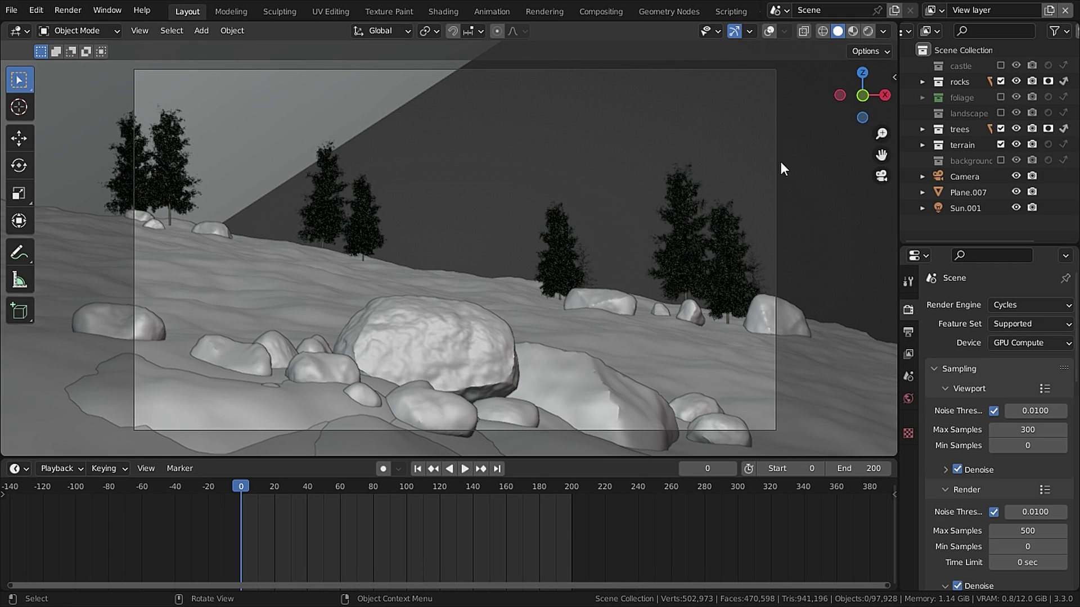
double_click(967, 11)
text(terrain)
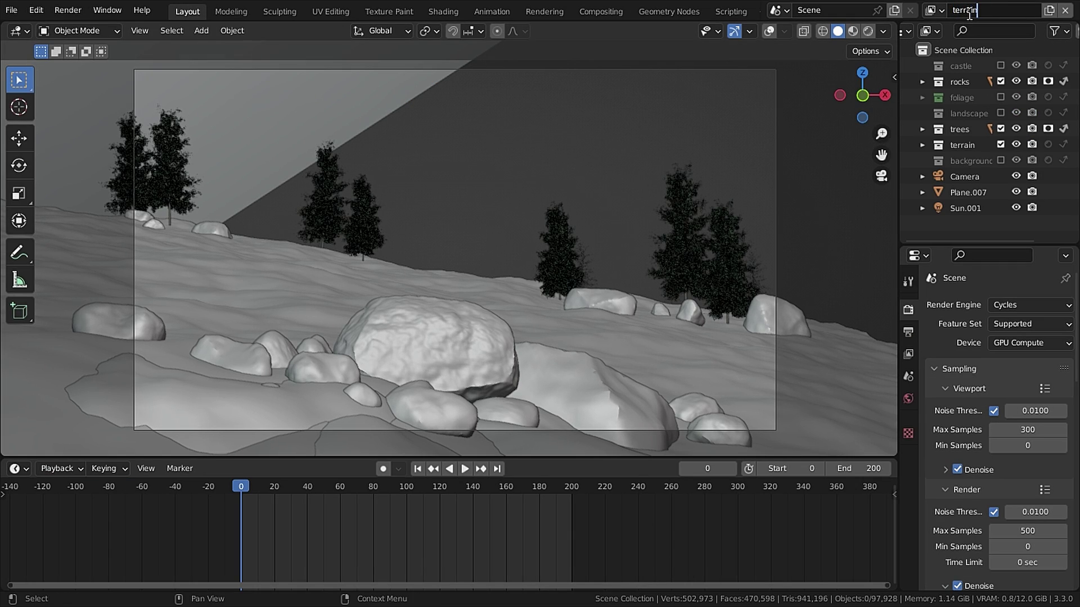
key(Return)
Step: In the compositing node tree, duplicate the Render Layers node five times so each of the six view layers has one, stacking the copies below
click(606, 13)
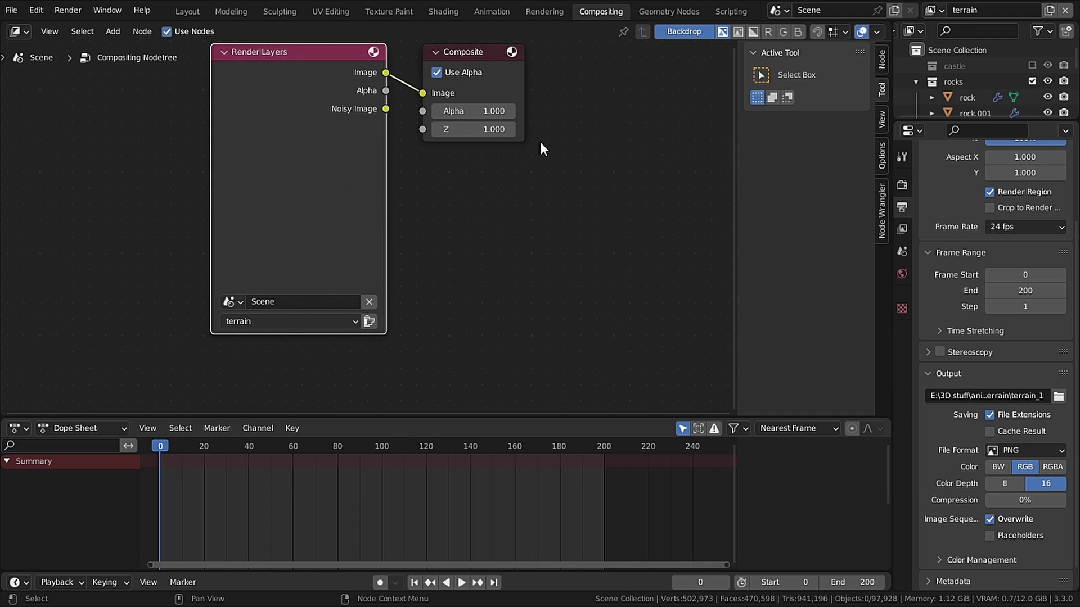
scroll(528, 163, down, 2)
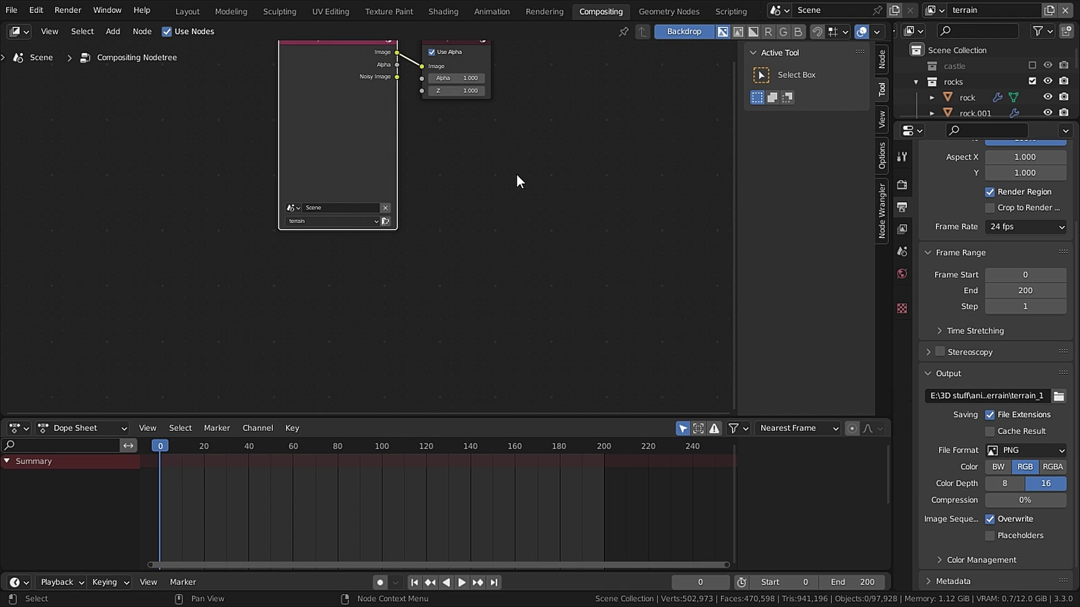
key(shift+d)
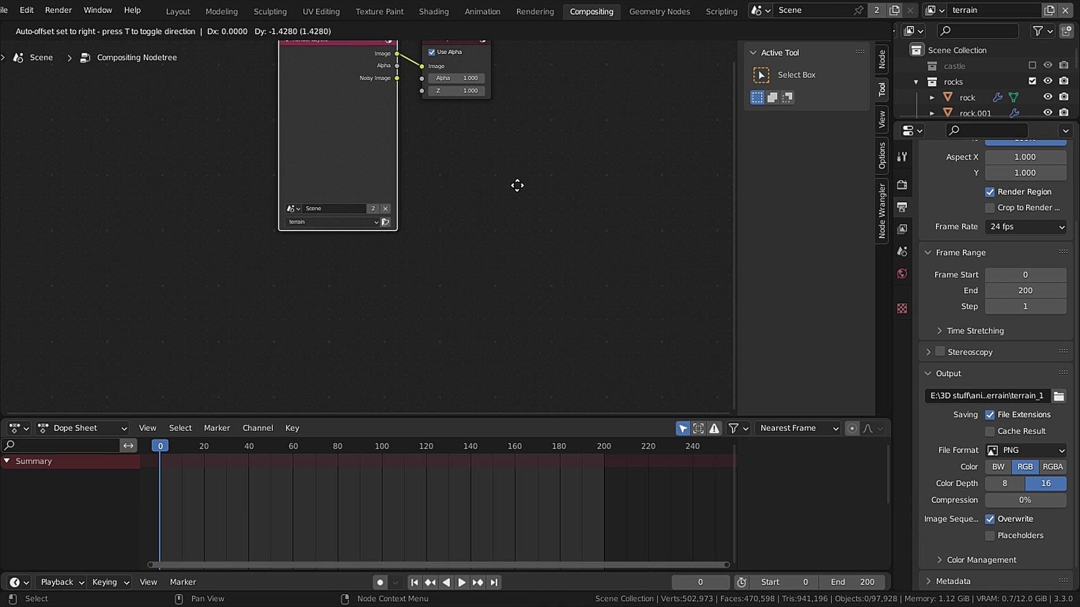
click(556, 387)
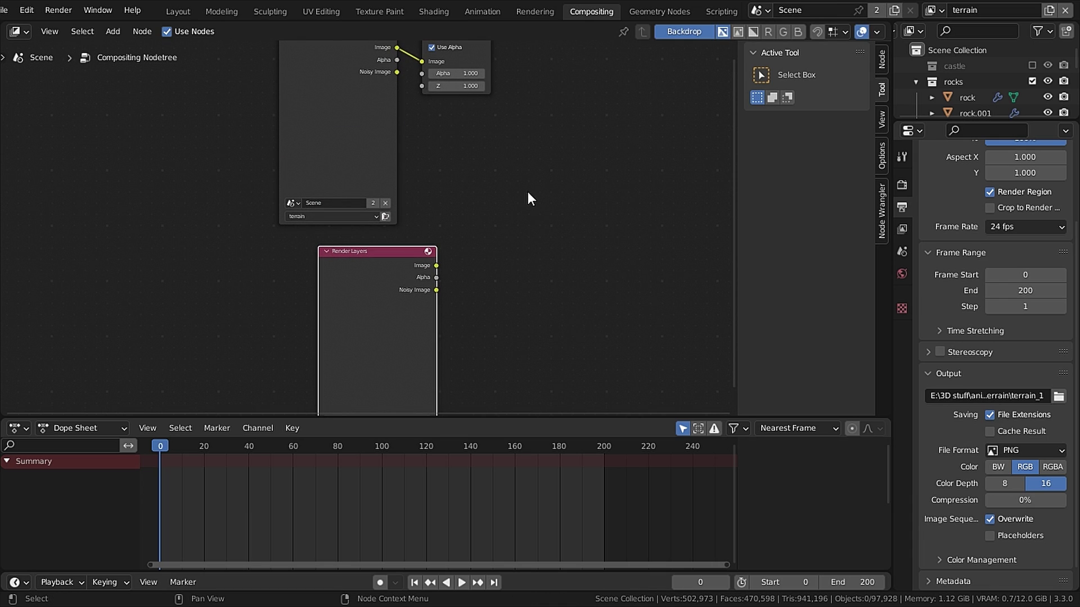
scroll(521, 199, down, 2)
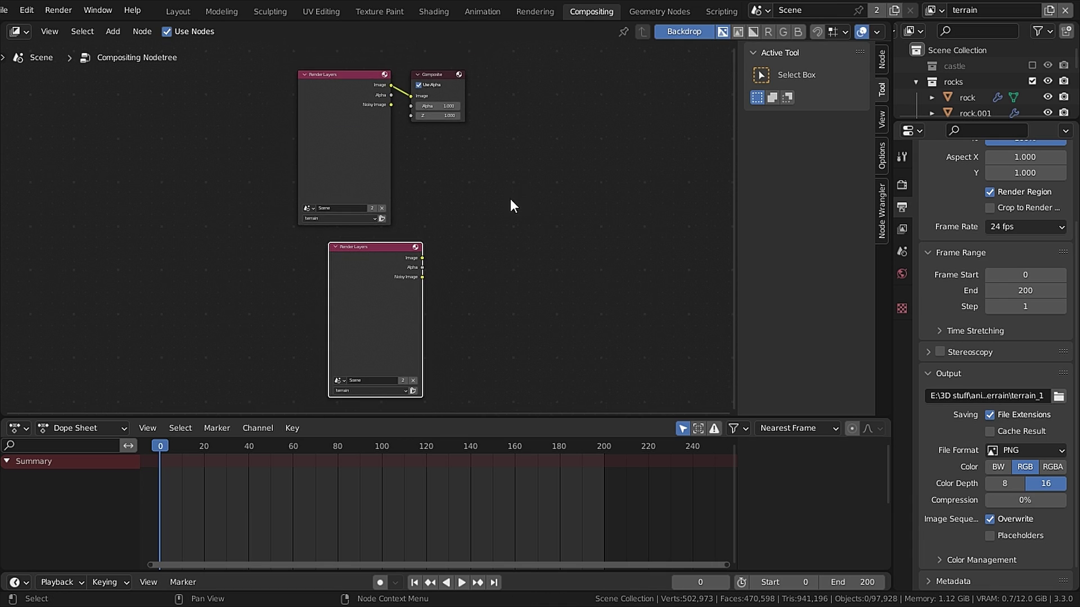
click(941, 9)
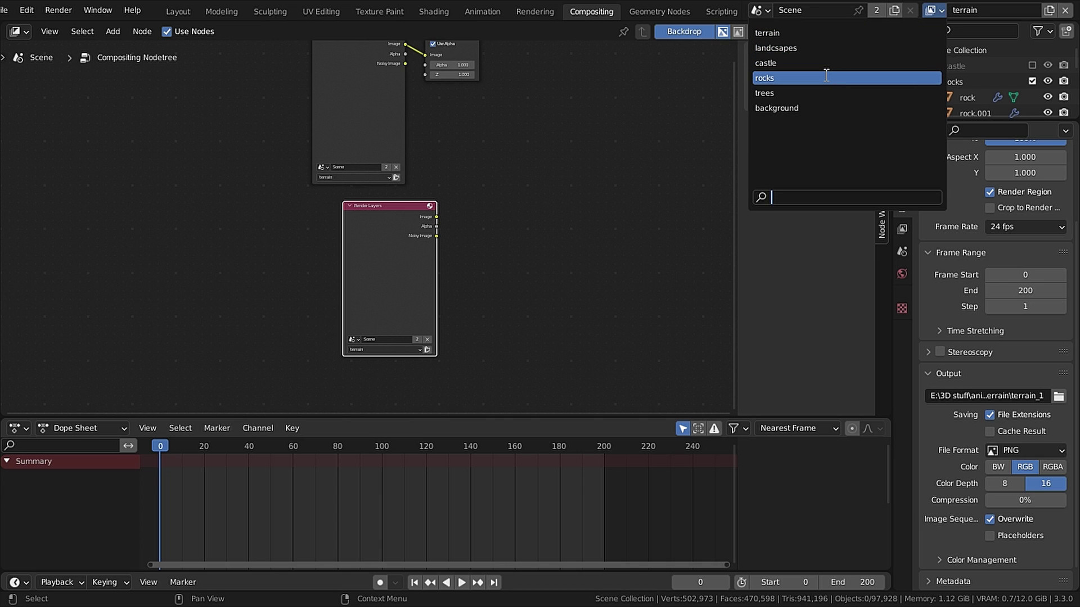
key(Escape)
key(n)
key(shift+d)
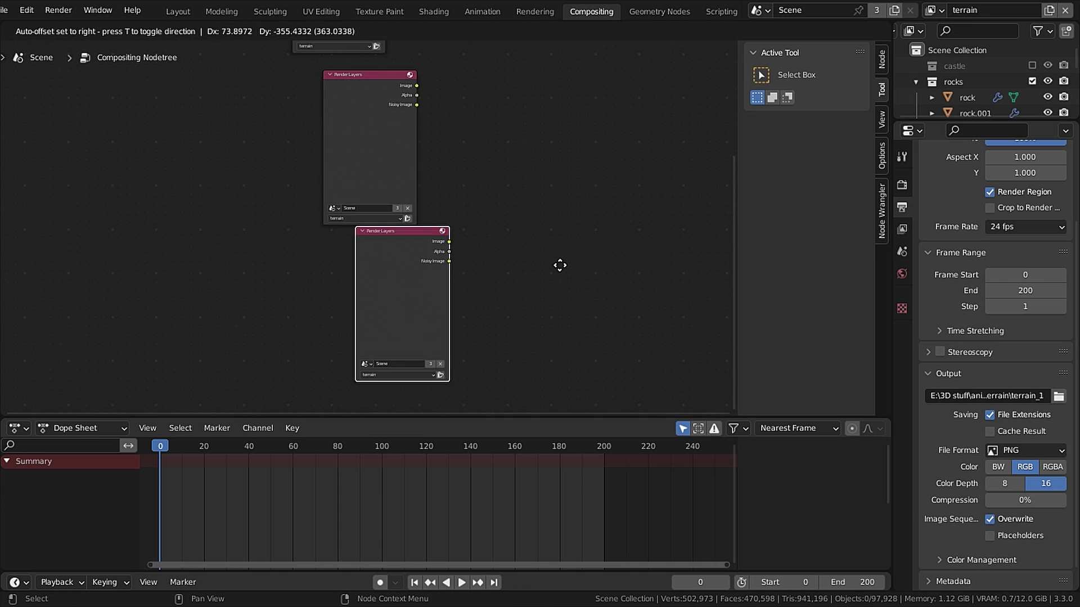
click(548, 237)
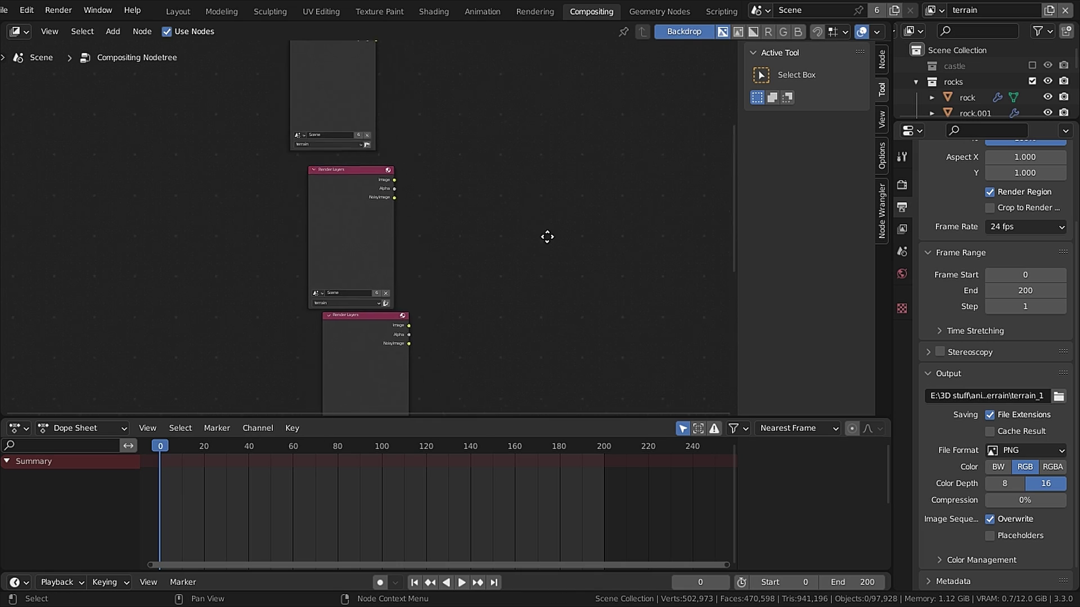
Step: Add a File Output node beside the second Render Layers node
scroll(466, 126, up, 5)
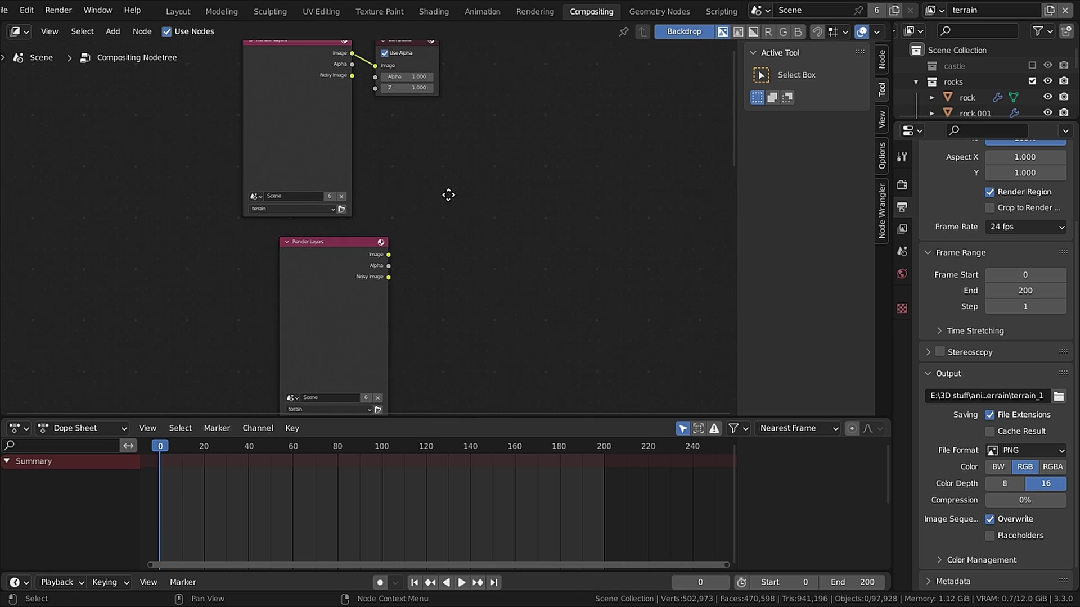
middle_drag(448, 194, 445, 233)
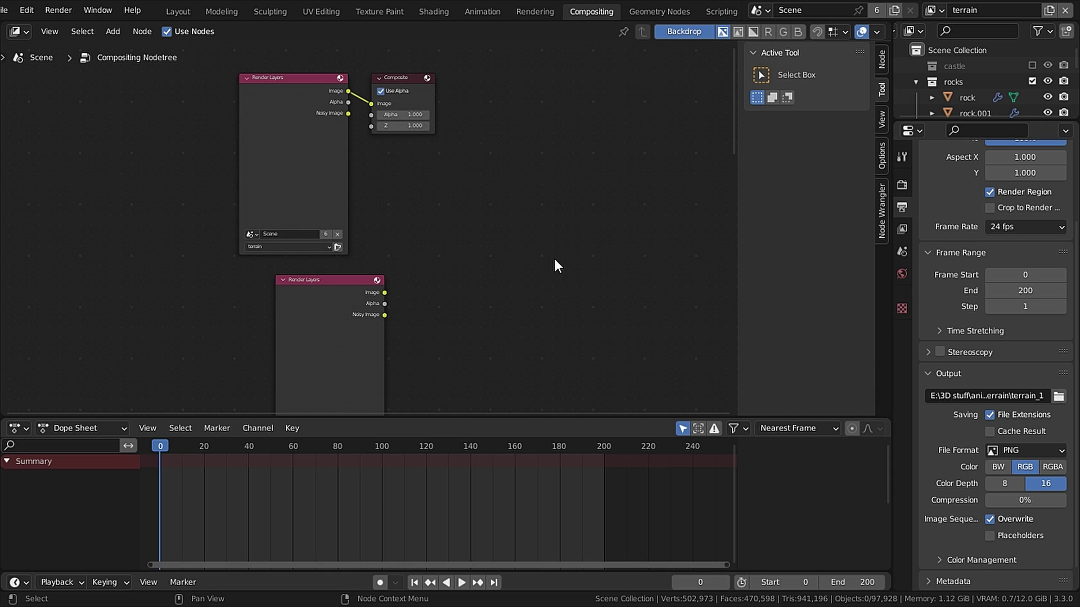
key(F3)
text(o)
key(BackSpace)
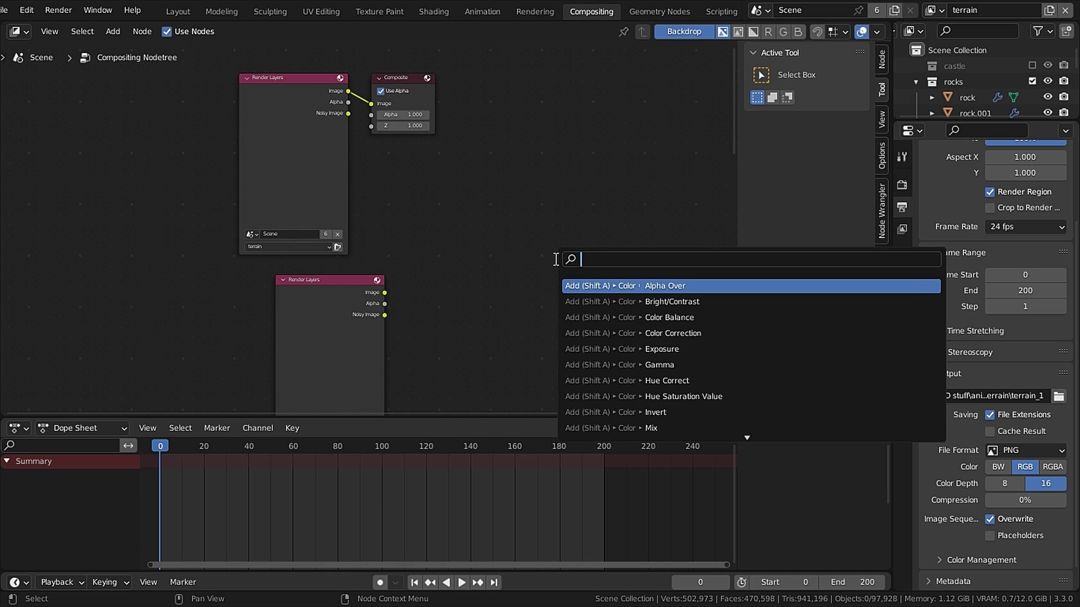
text(output)
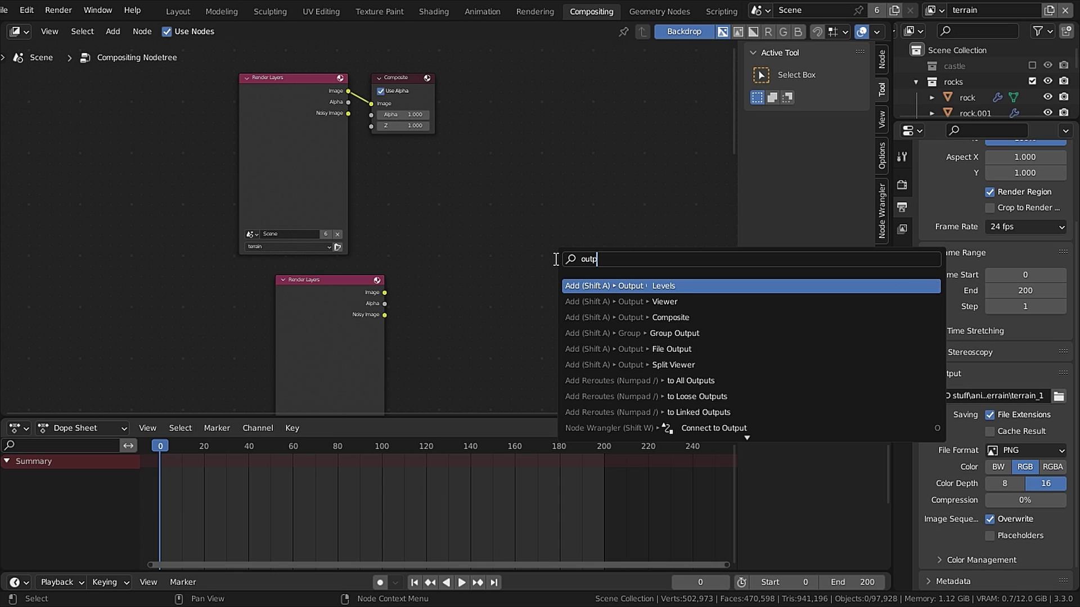
click(719, 346)
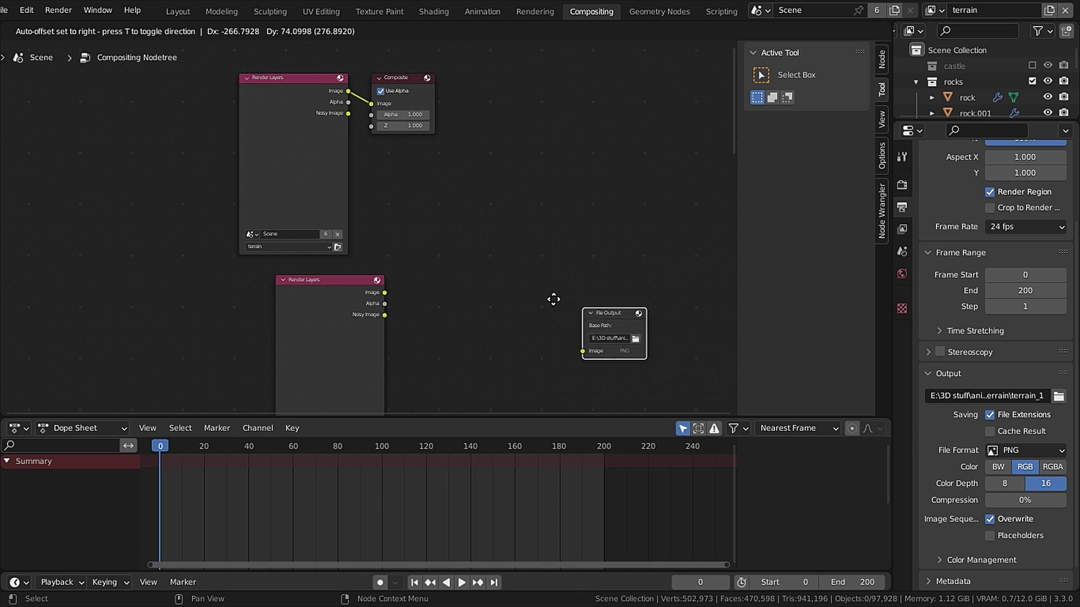
click(436, 288)
Step: Set the second Render Layers node to the landcsapes layer and connect its Image output to the File Output node
scroll(458, 234, up, 2)
middle_drag(458, 234, 389, 219)
click(355, 295)
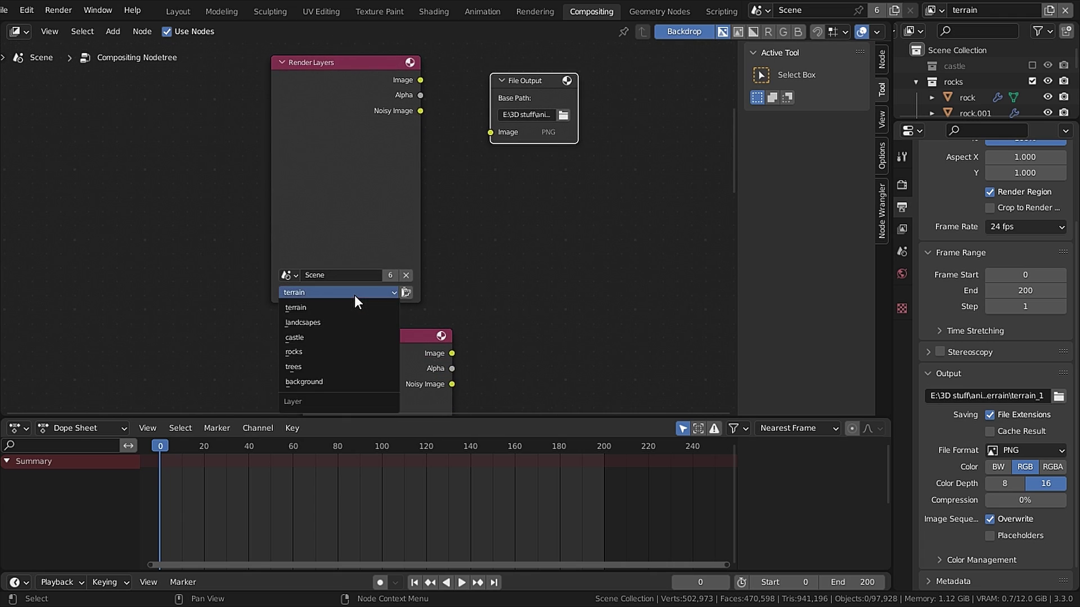
click(321, 320)
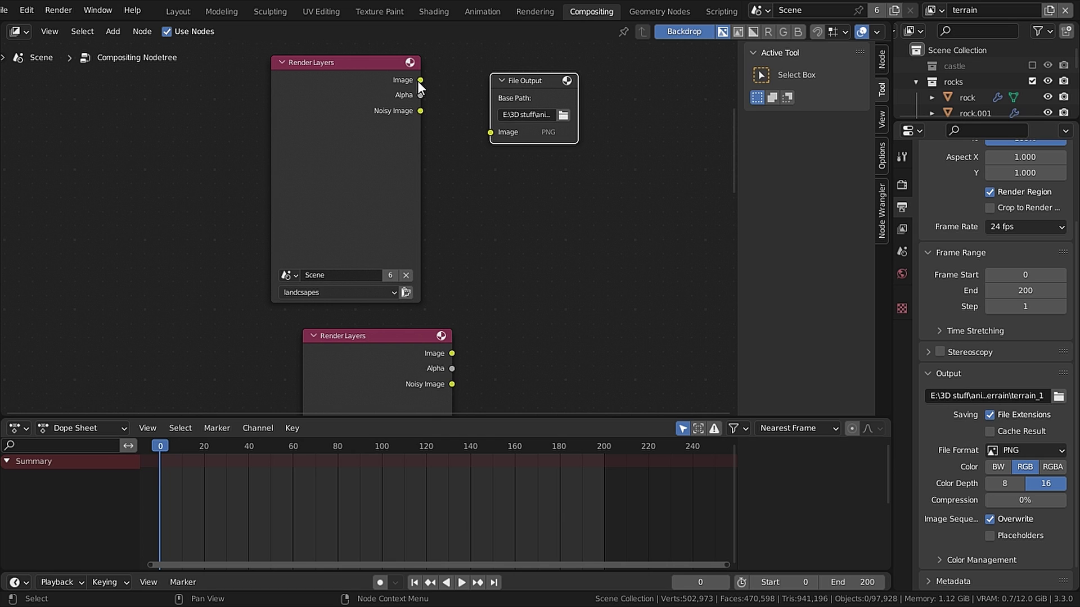
drag(420, 80, 497, 128)
middle_drag(574, 185, 539, 293)
scroll(538, 292, up, 2)
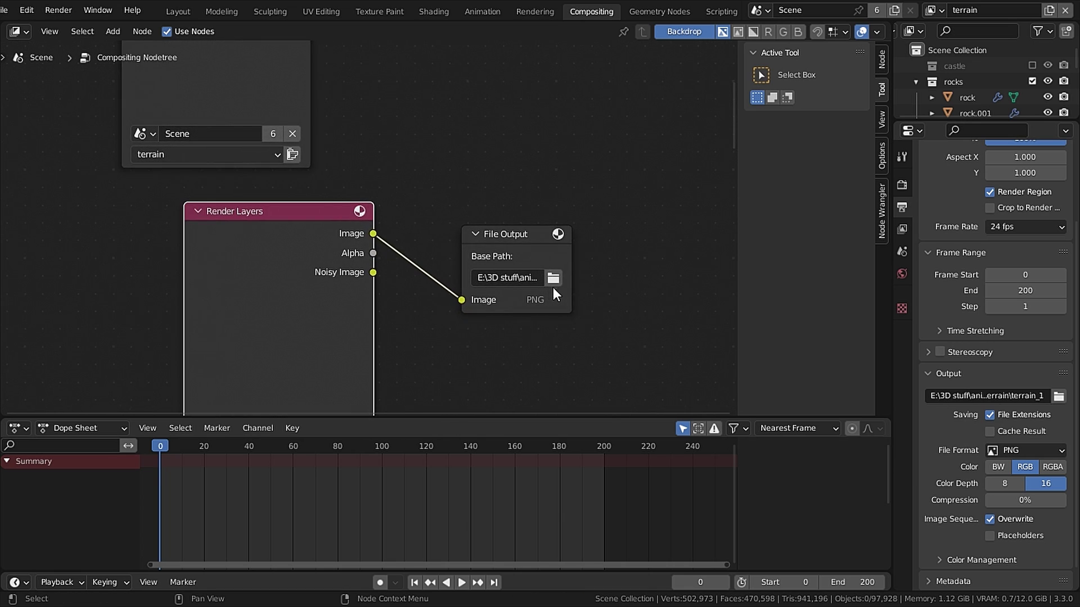
Step: Browse the second File Output's base path to E:\3D stuff\animated\Render layers and create a folder named Landscape there
click(553, 277)
drag(607, 418, 706, 84)
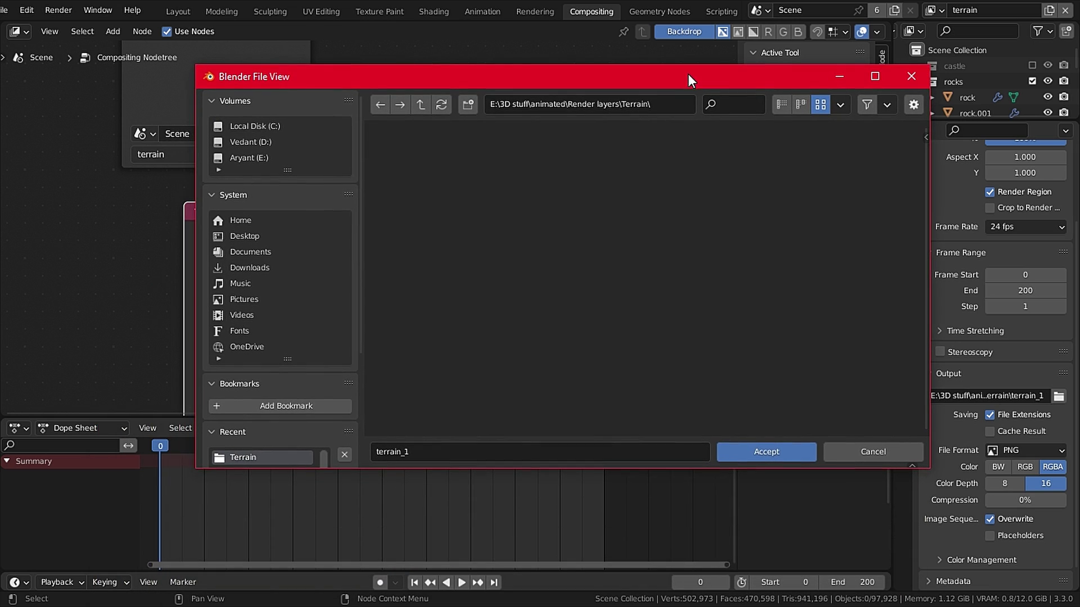
click(261, 158)
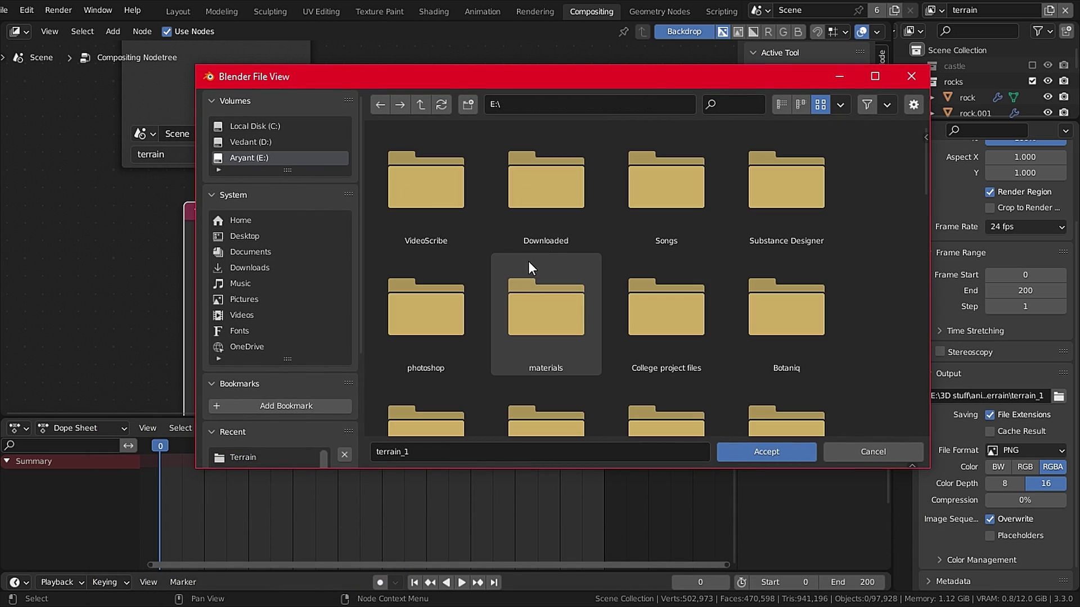
scroll(635, 292, down, 5)
double_click(665, 304)
double_click(547, 235)
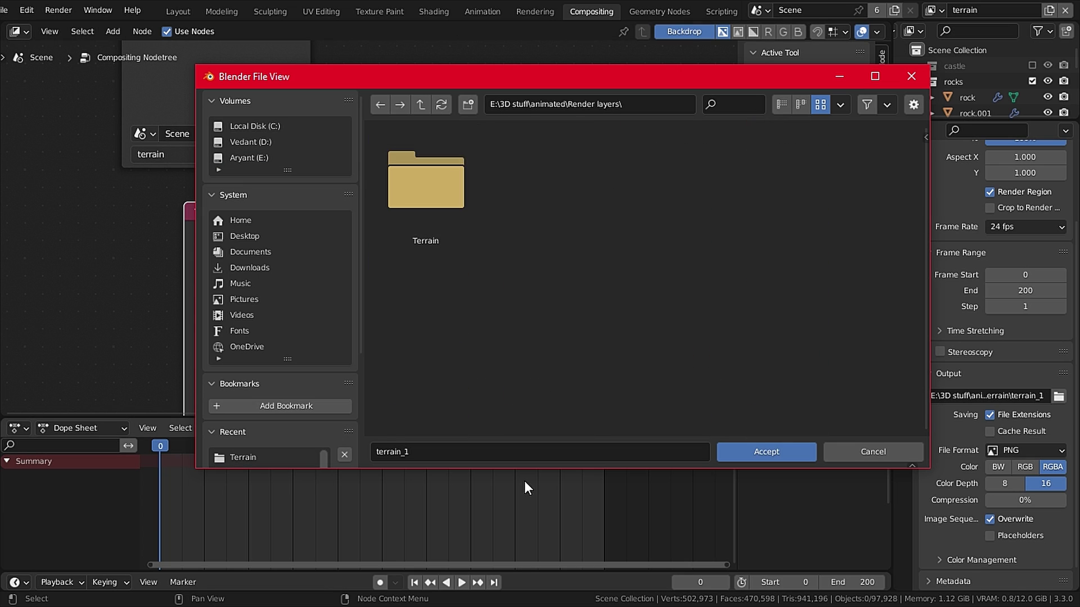
text(iLandscape)
key(Return)
Step: Set the second File Output's base path to landscape_1 inside the Landscape folder
double_click(408, 181)
click(448, 452)
text(landscape_1)
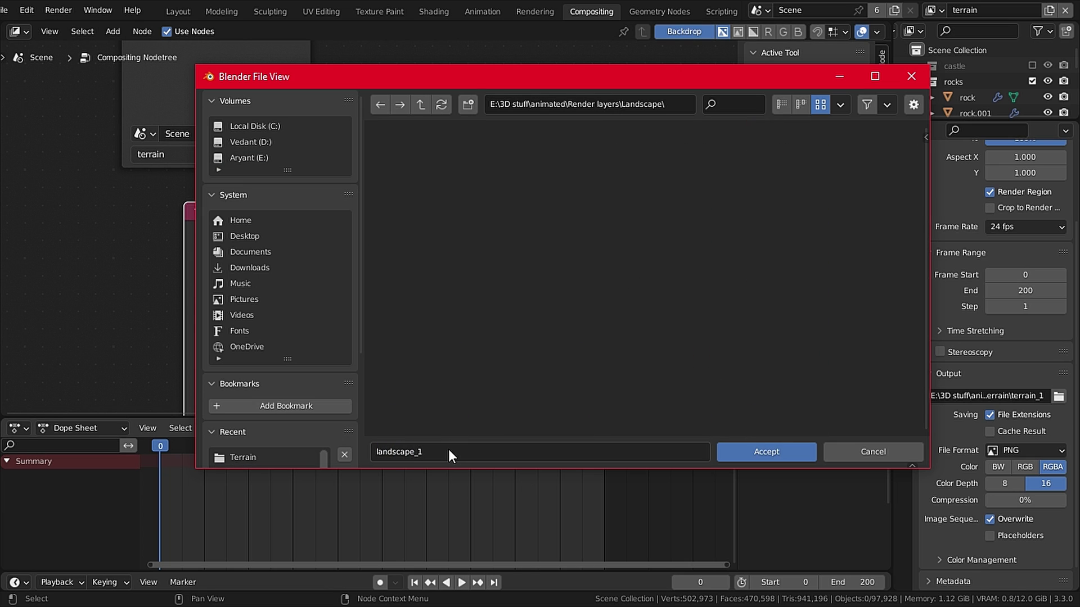
click(719, 454)
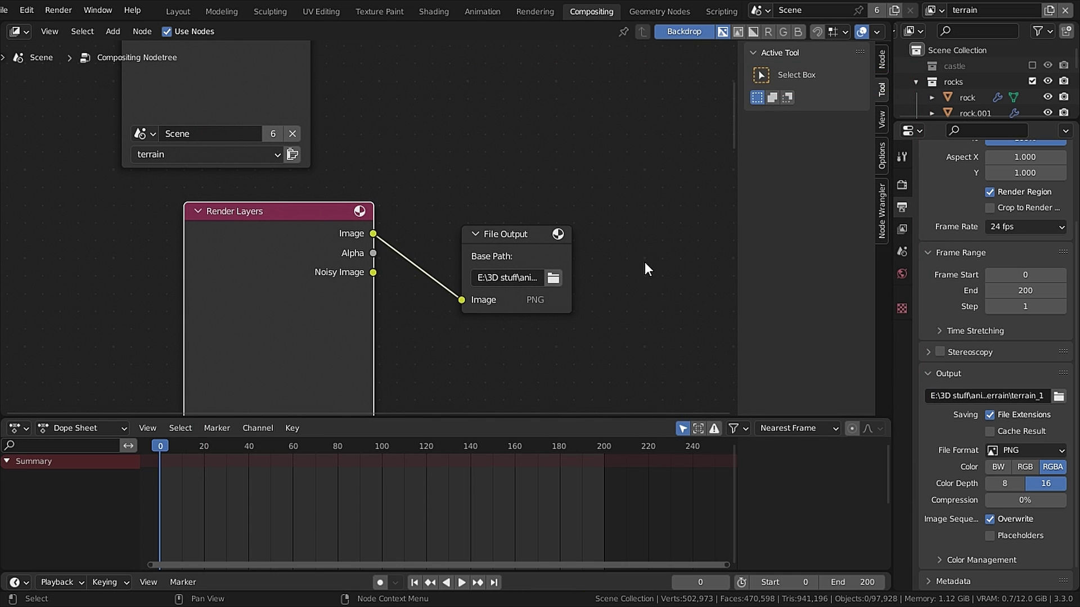
Step: Set the colour mode to RGBA on the File Output nodes of the terrain and landcsapes layers
middle_drag(645, 262, 608, 177)
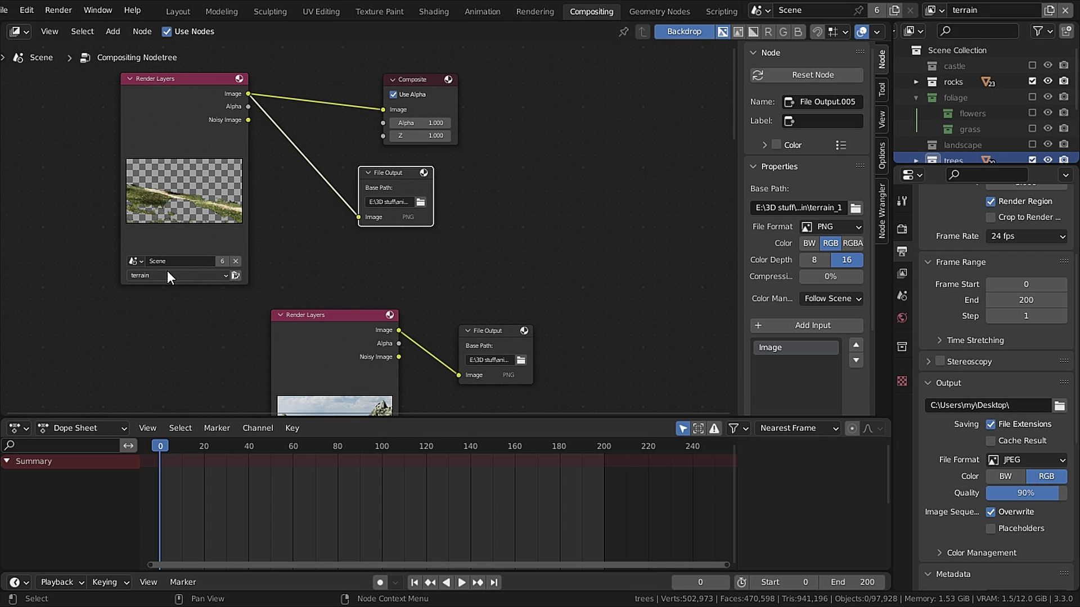
scroll(500, 167, up, 3)
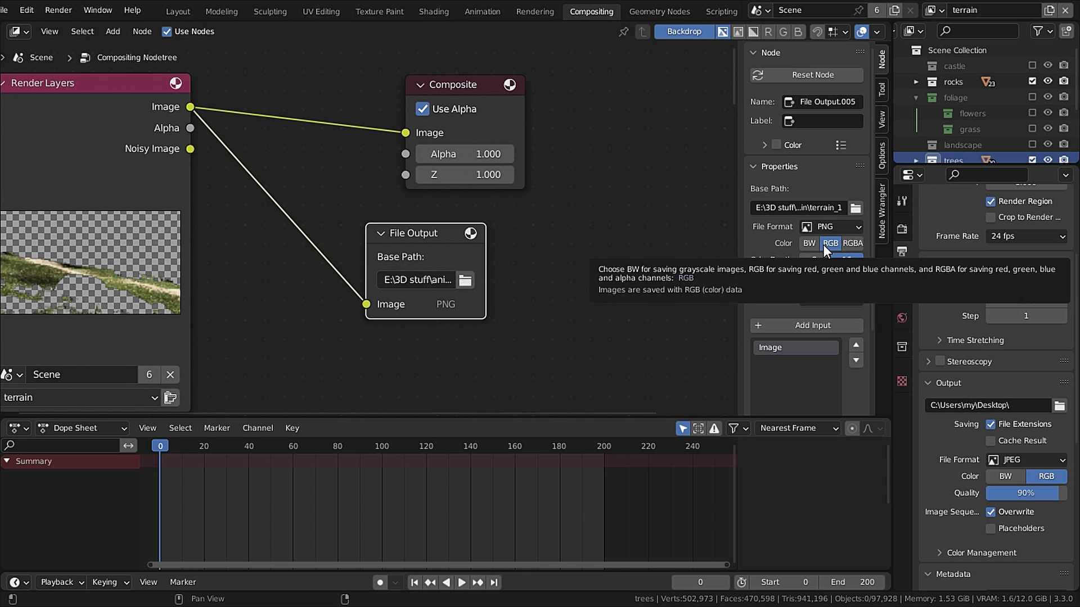
click(848, 243)
middle_drag(624, 227, 622, 223)
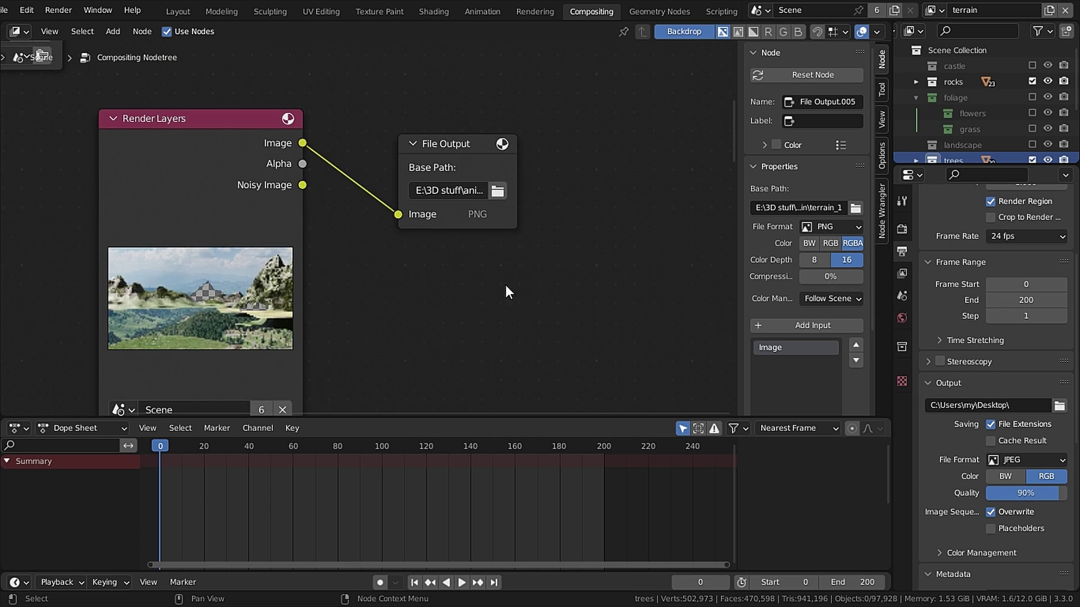
click(461, 173)
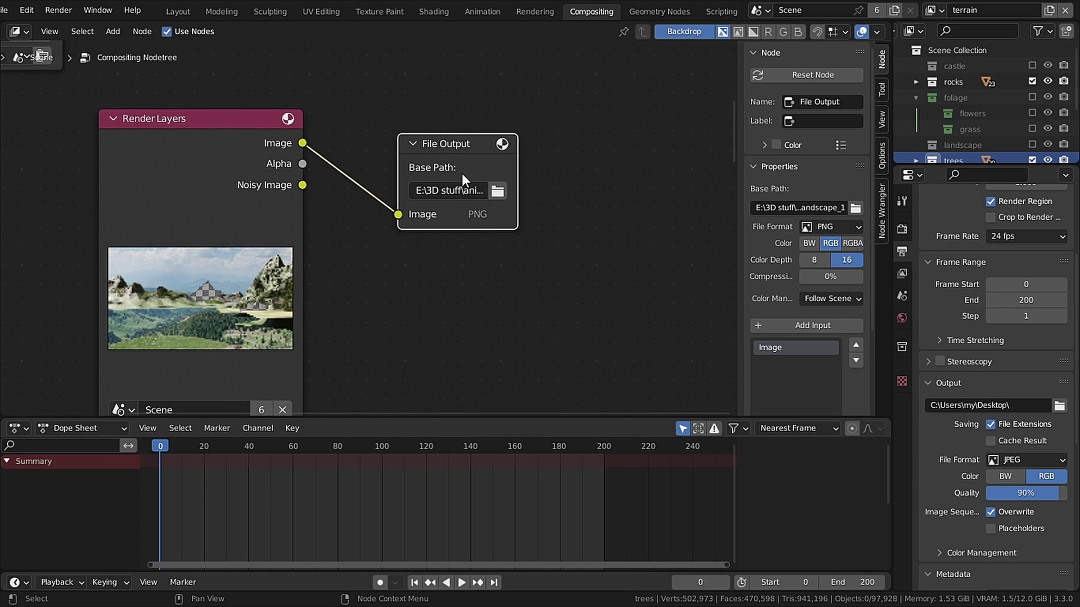
click(846, 243)
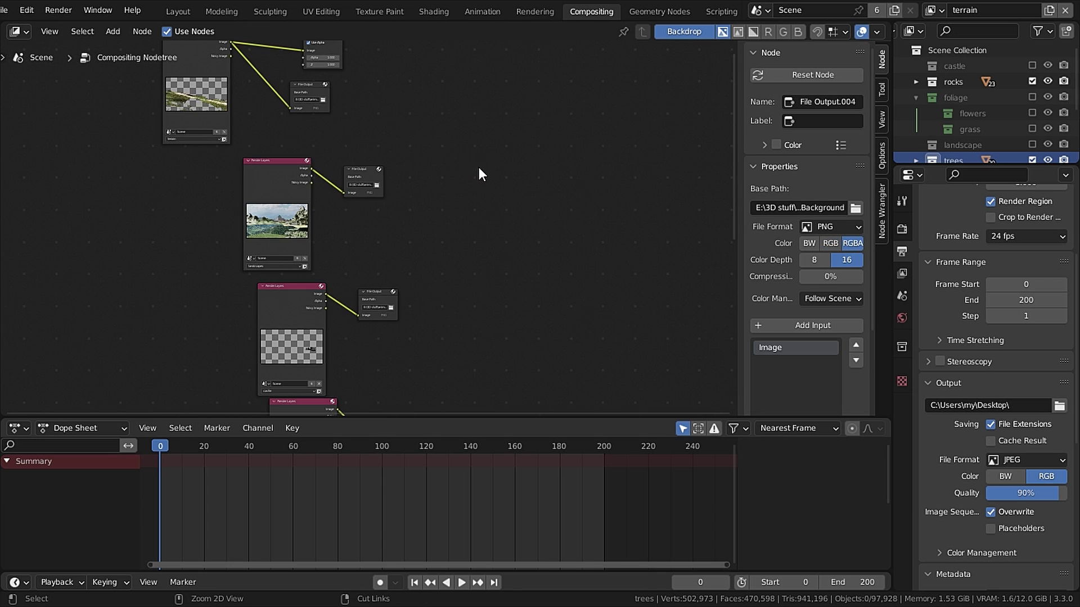
Step: Save the file, render frame 0 from the Layout workspace, and save again after closing the render window
key(ctrl+s)
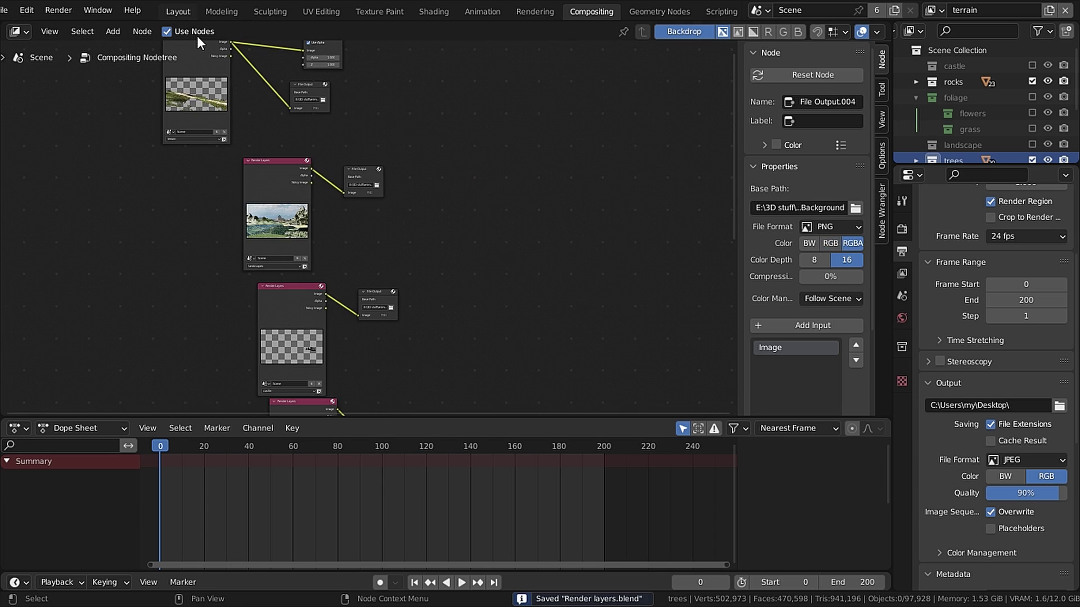
click(177, 12)
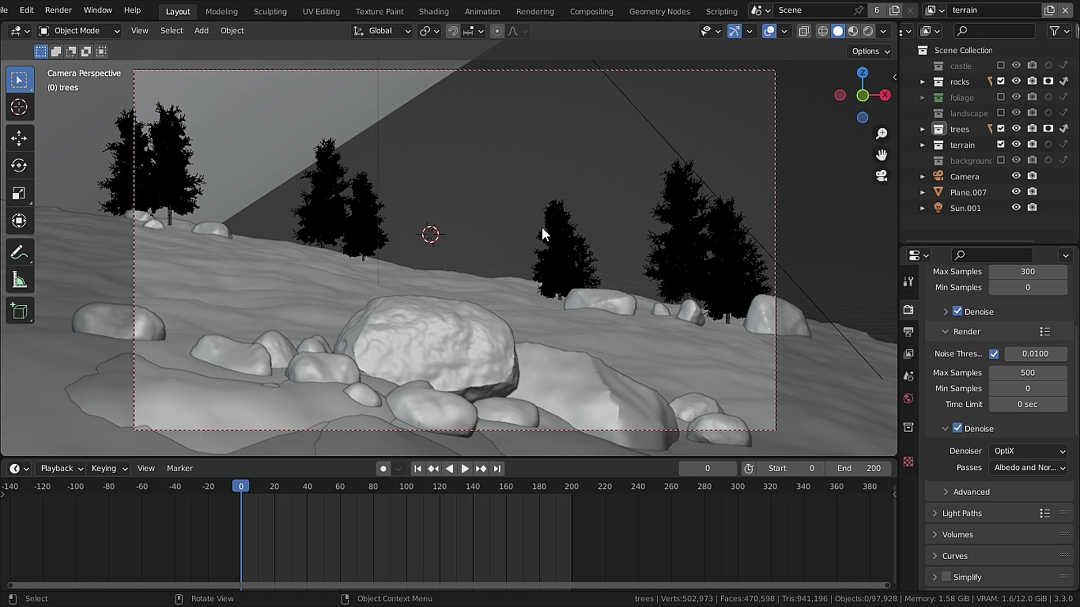
key(F12)
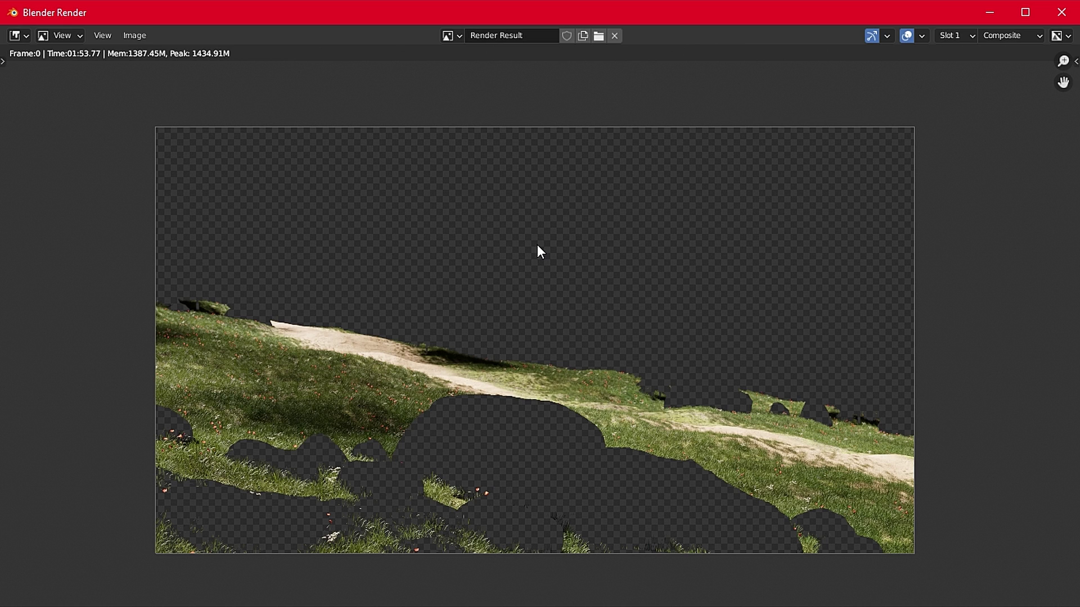
click(1061, 12)
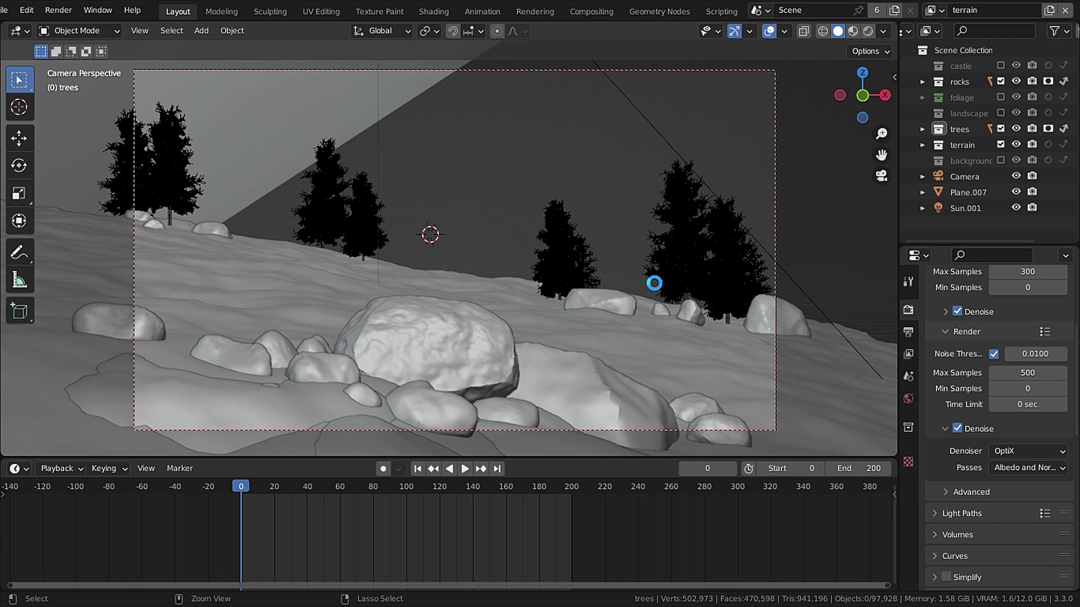
key(ctrl+s)
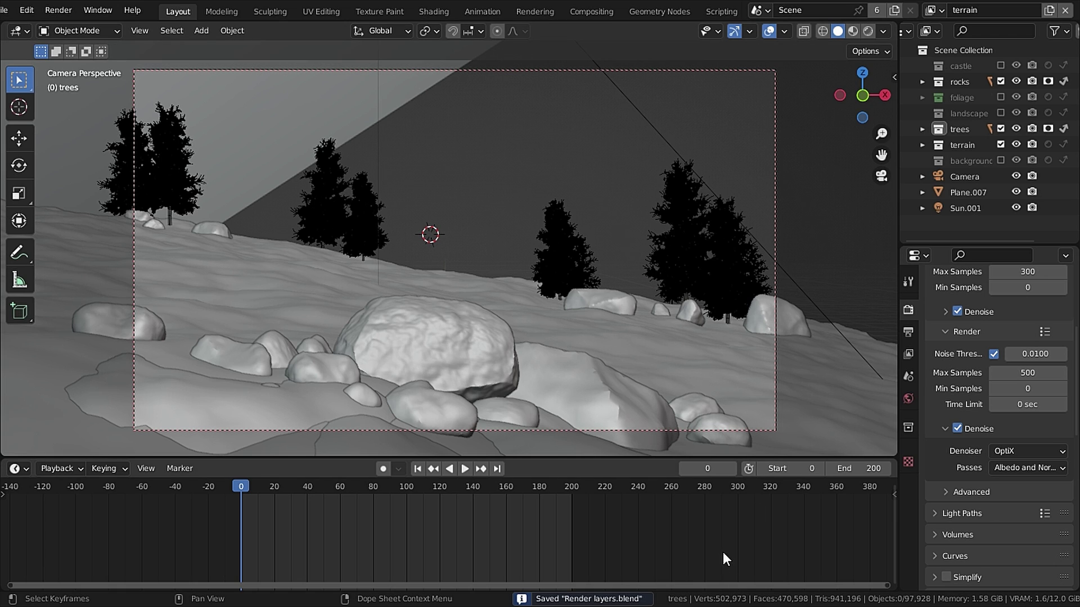
Step: Return to the Compositing workspace, then switch to Photoshop and open Image0000 from the terrain_1 folder
click(591, 11)
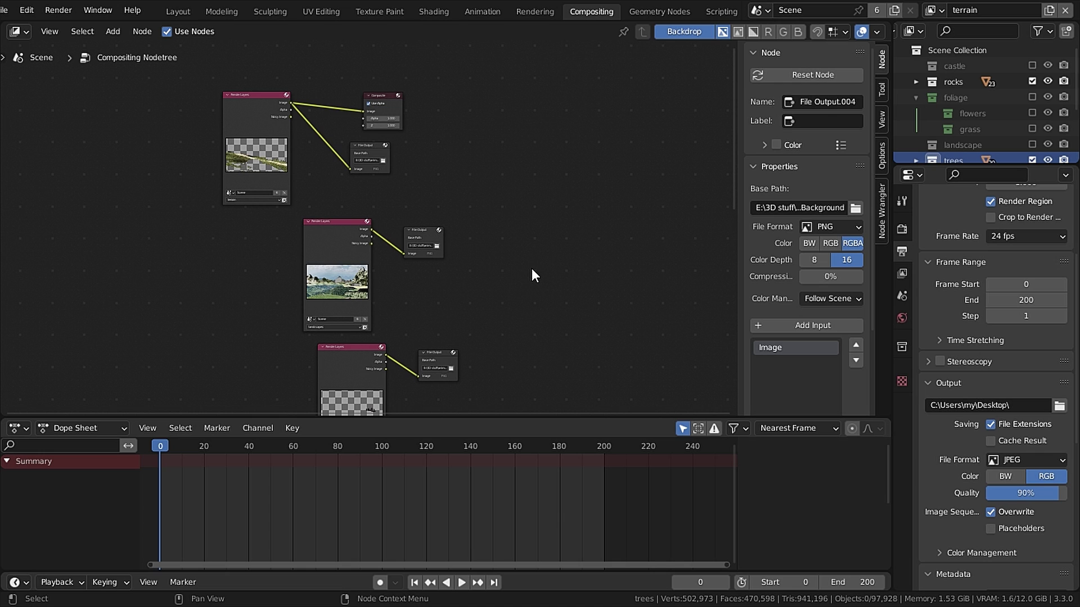
key(super)
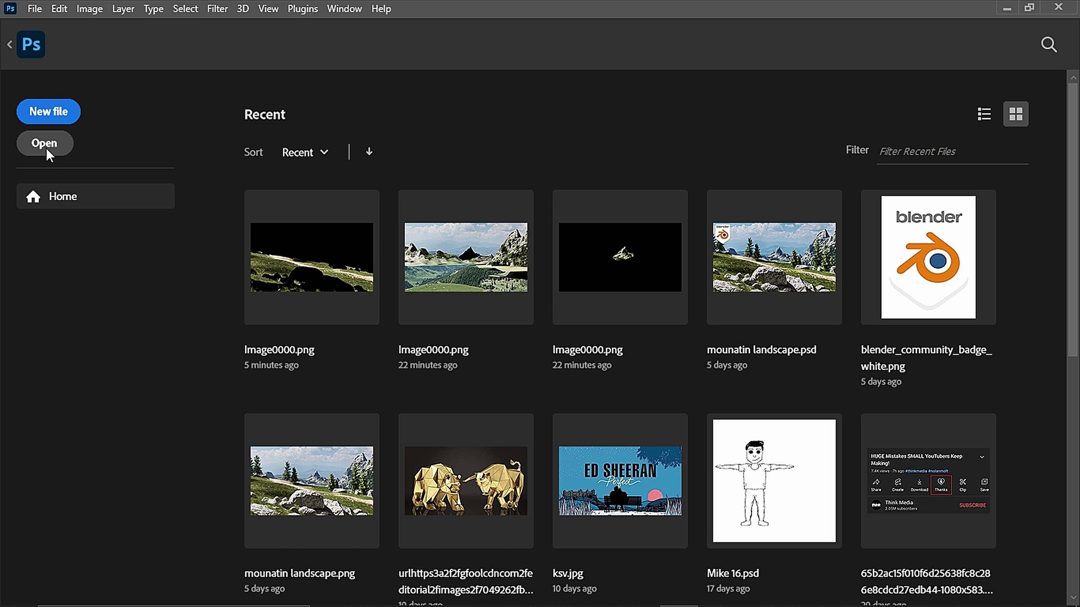
click(46, 147)
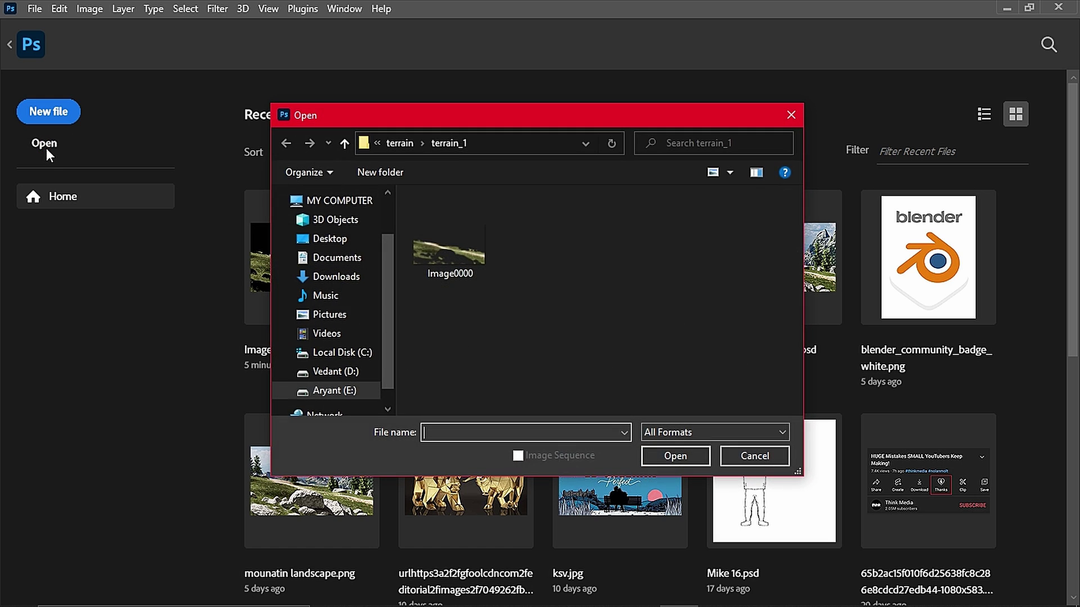
click(433, 235)
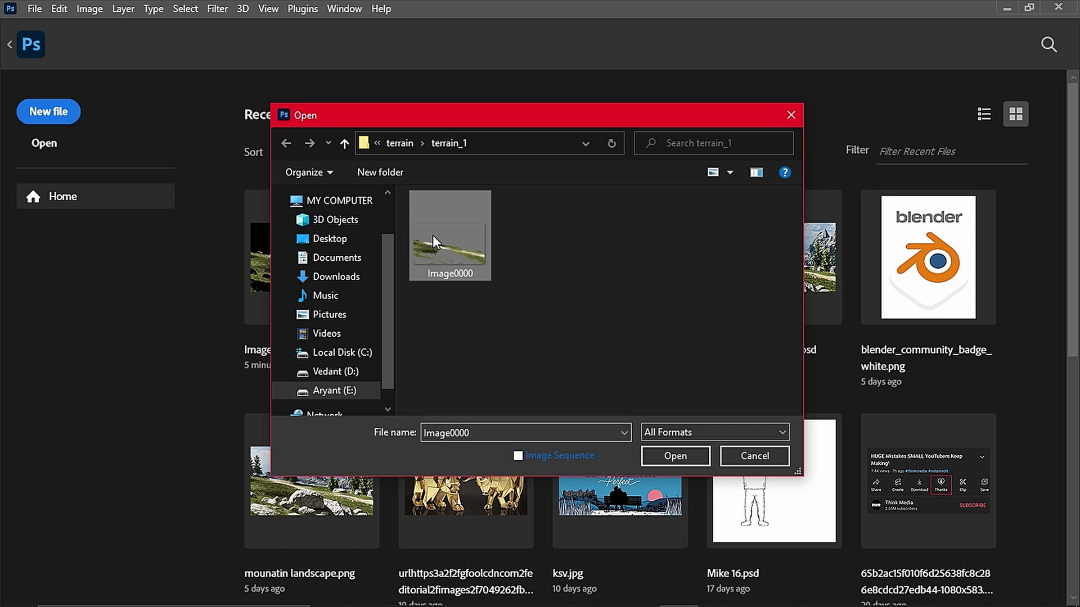
click(659, 458)
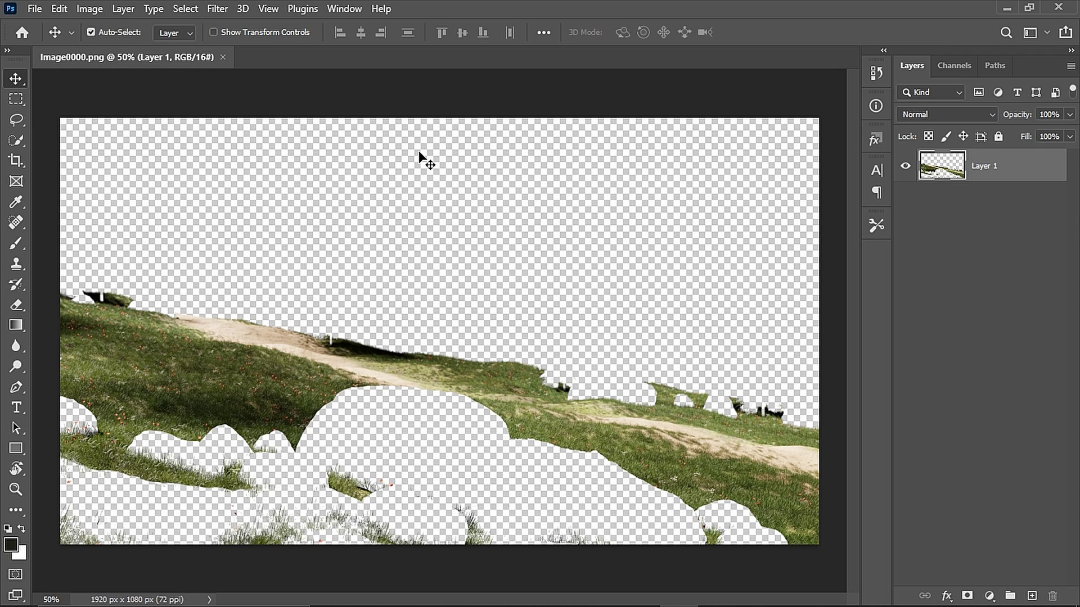
Step: Start opening another image and browse to the Render layers folder under 3D stuff\animated on drive E
click(35, 8)
click(39, 40)
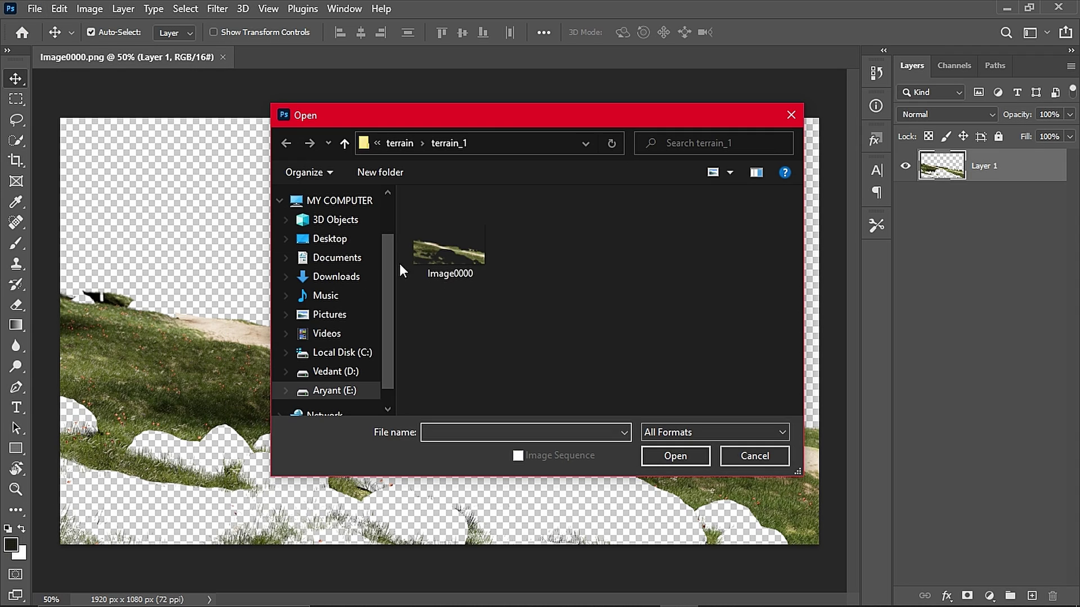
click(340, 392)
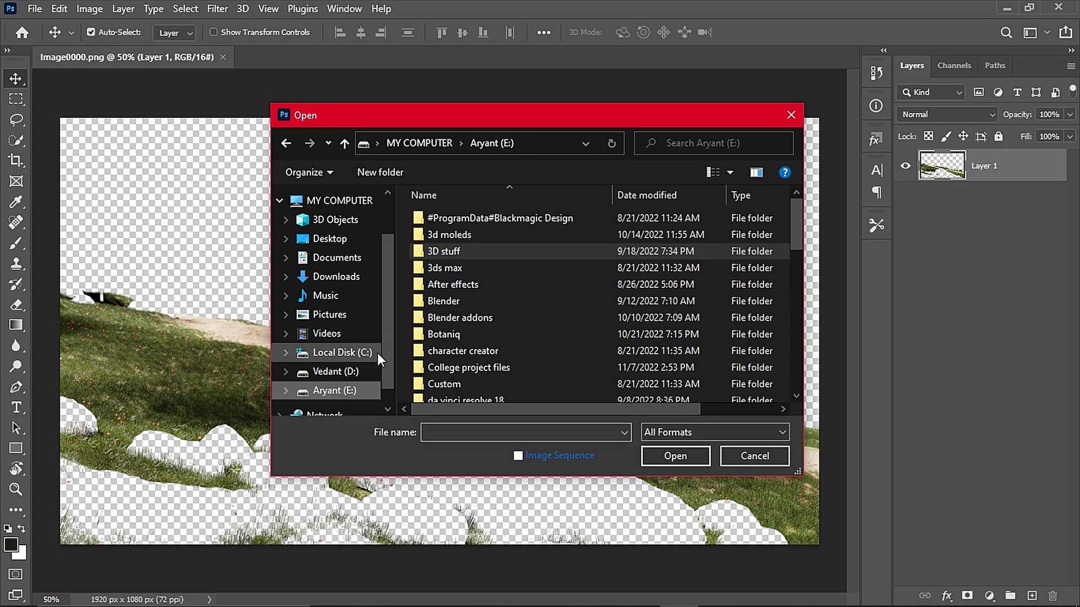
double_click(463, 253)
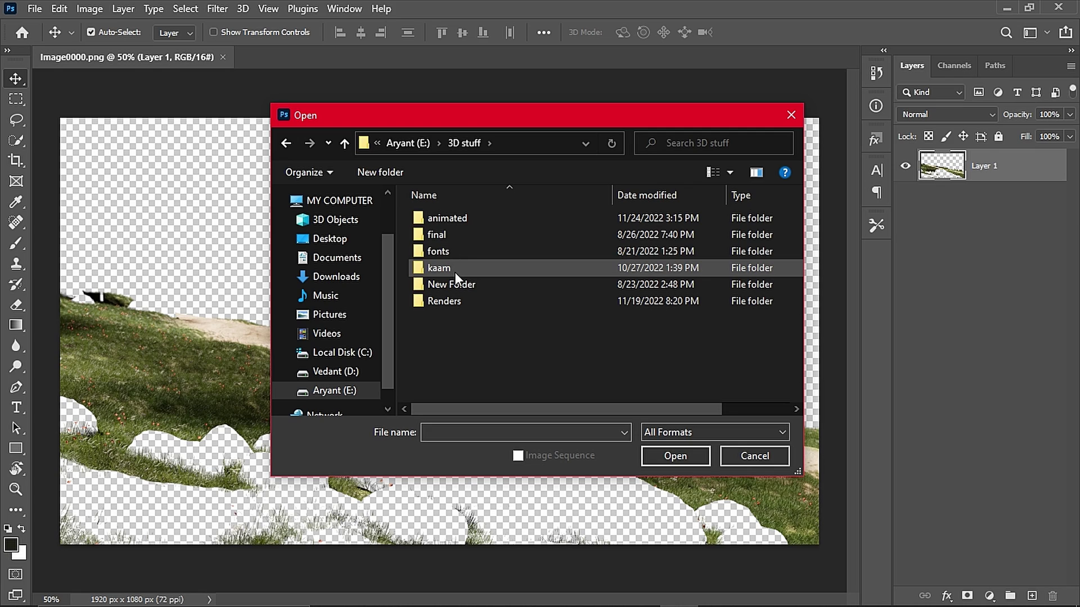
double_click(454, 218)
double_click(523, 242)
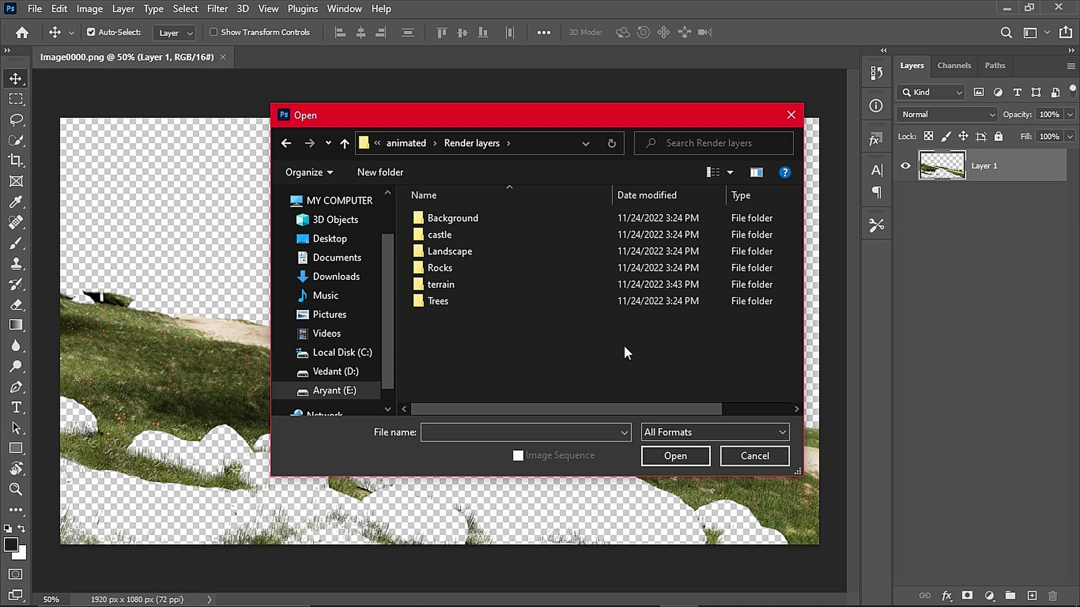
Step: Switch to Blender and try re-rendering only the landcsapes layer from its Render Layers node
key(alt+Tab)
click(571, 348)
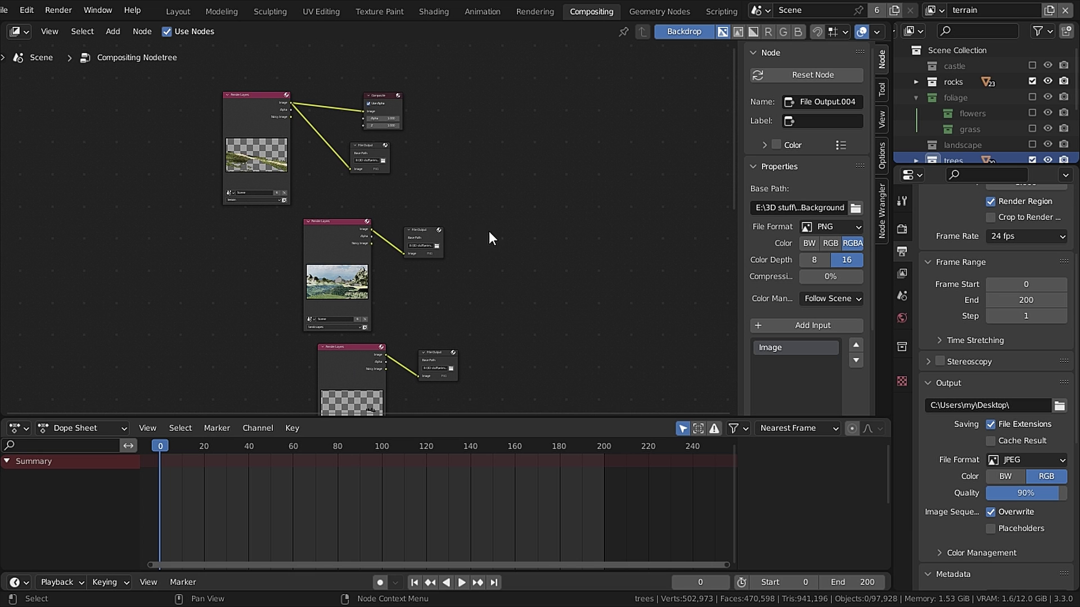
scroll(488, 231, up, 3)
middle_drag(389, 277, 484, 92)
scroll(407, 290, up, 2)
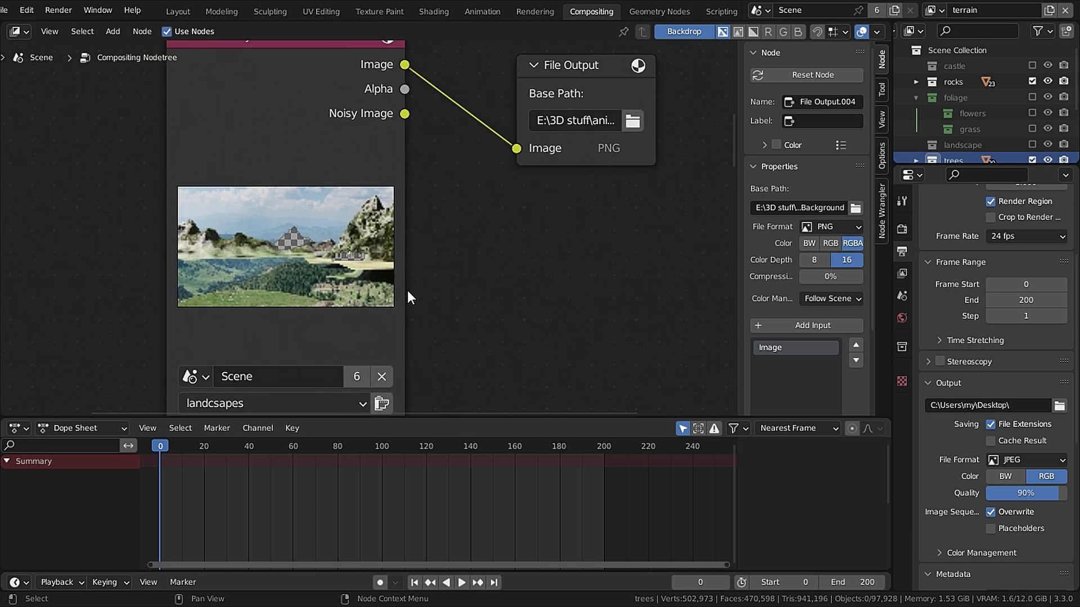
middle_drag(407, 290, 434, 207)
click(451, 238)
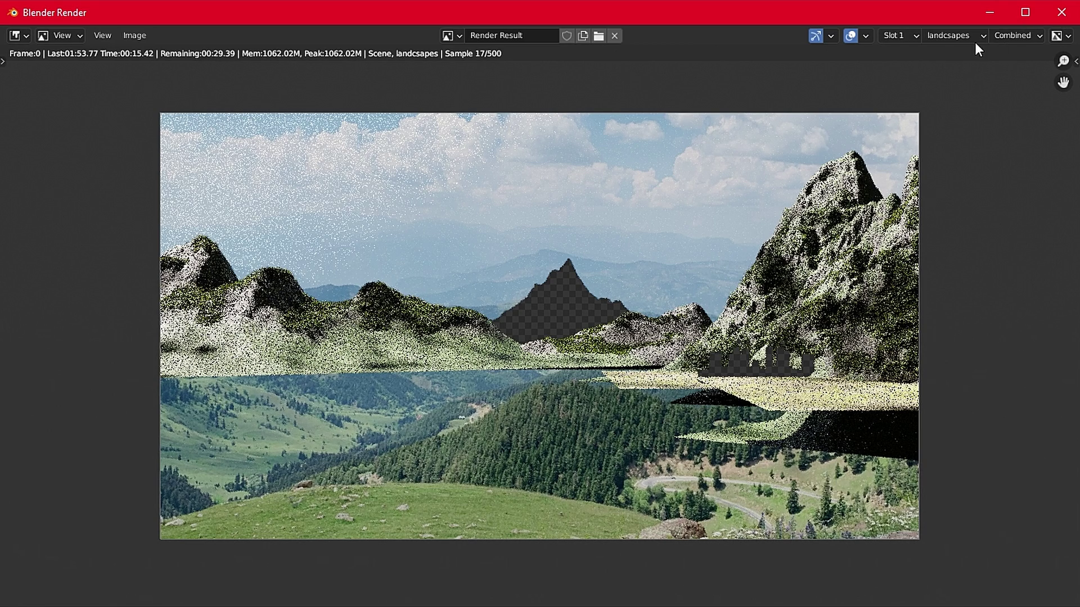
click(1061, 12)
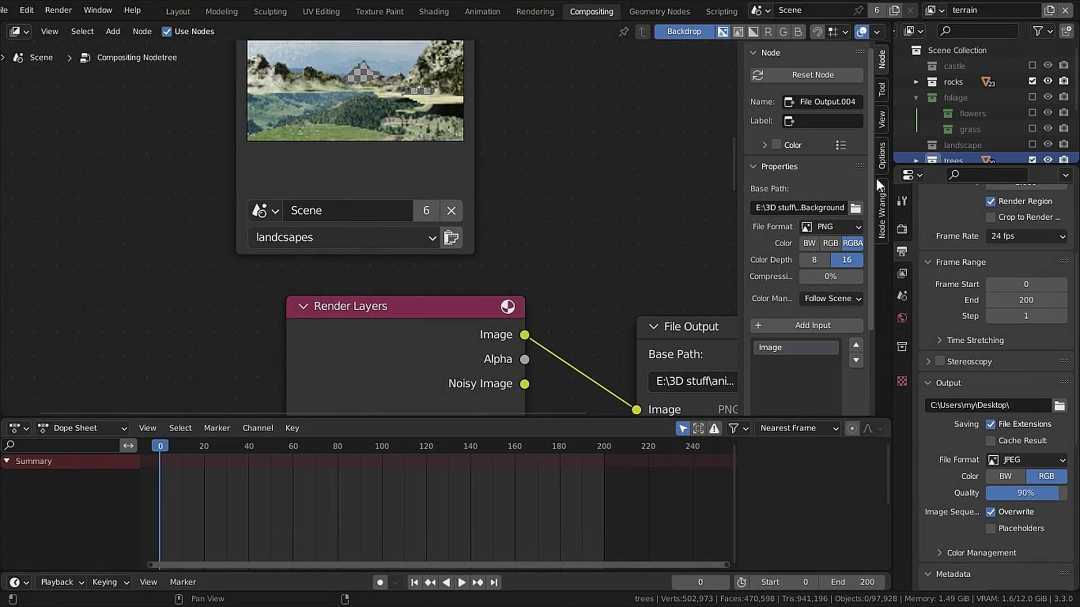
Step: Switch back to Photoshop and open the Image0000 renders from the Background, castle and Landscape folders
key(alt+Tab)
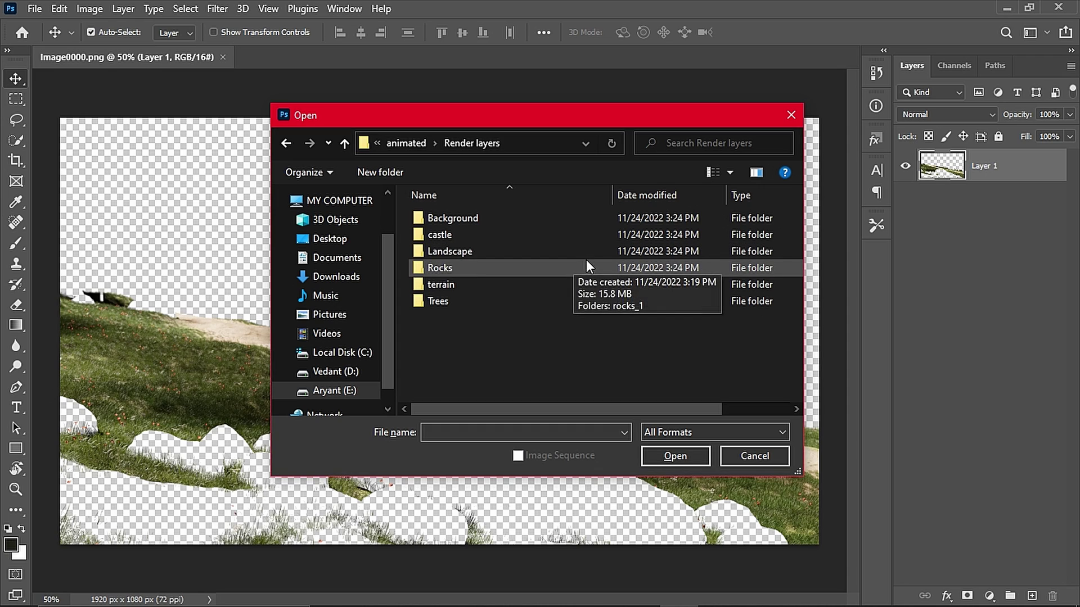
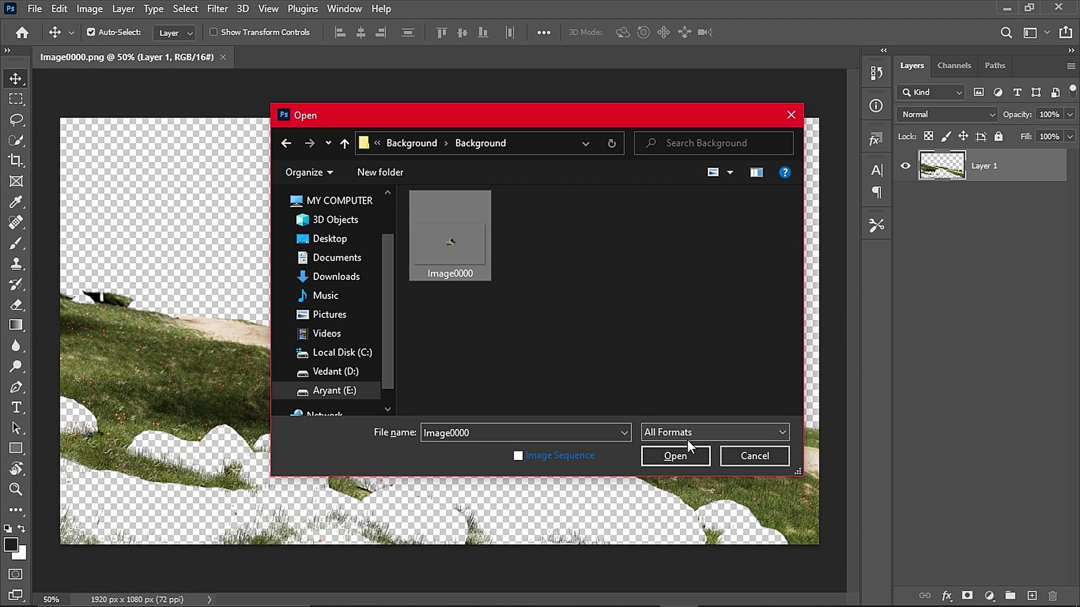
click(686, 453)
key(ctrl+o)
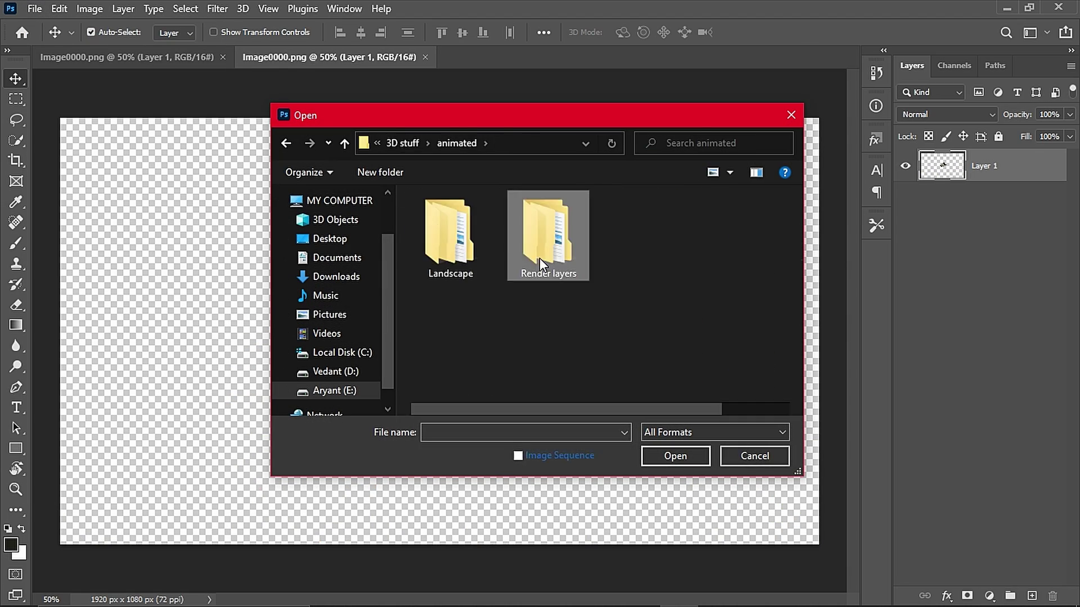
double_click(539, 259)
click(675, 453)
key(ctrl+o)
double_click(452, 217)
click(675, 456)
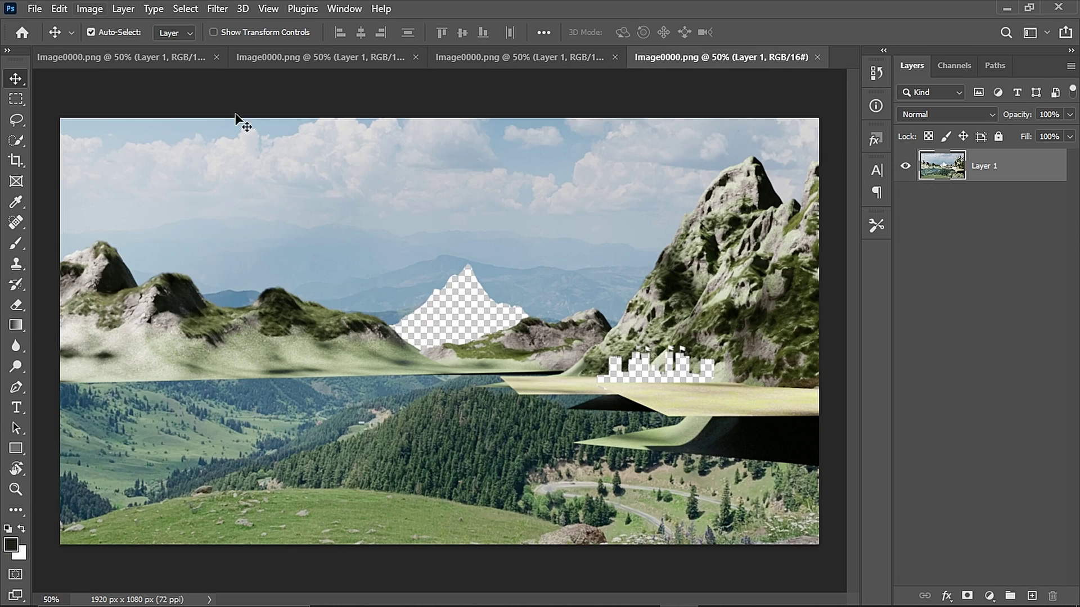
Step: Open the Image0000 render from the rocks_1 folder inside Rocks
key(ctrl+o)
click(415, 144)
double_click(444, 218)
double_click(444, 218)
click(676, 456)
Step: Open the Image0000 render from the trees_1 folder inside Trees and bring the terrain image back to the front
key(ctrl+o)
click(421, 144)
double_click(445, 218)
double_click(445, 218)
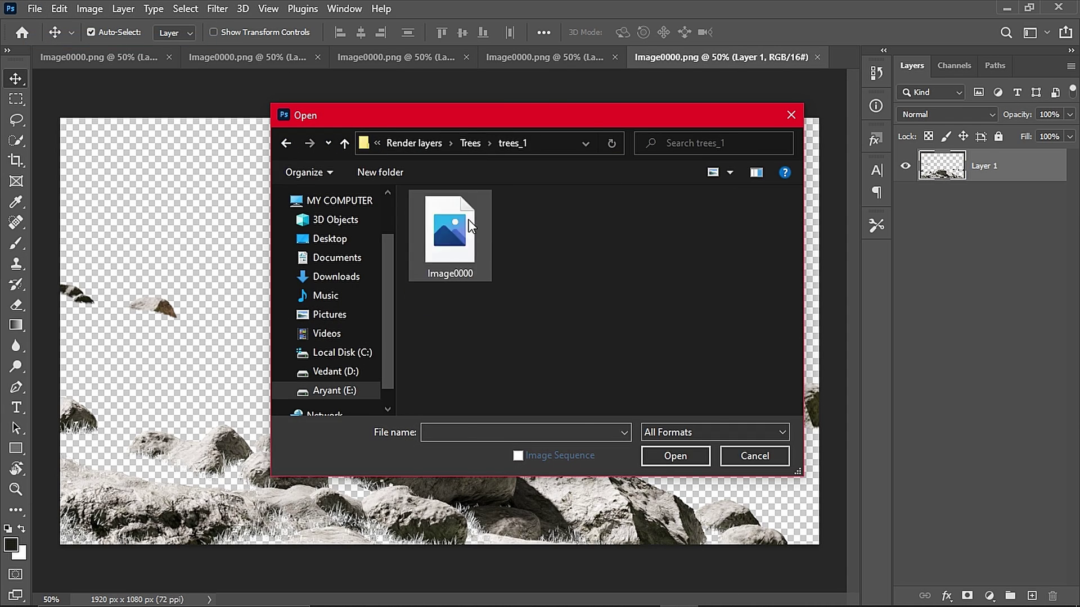
double_click(448, 236)
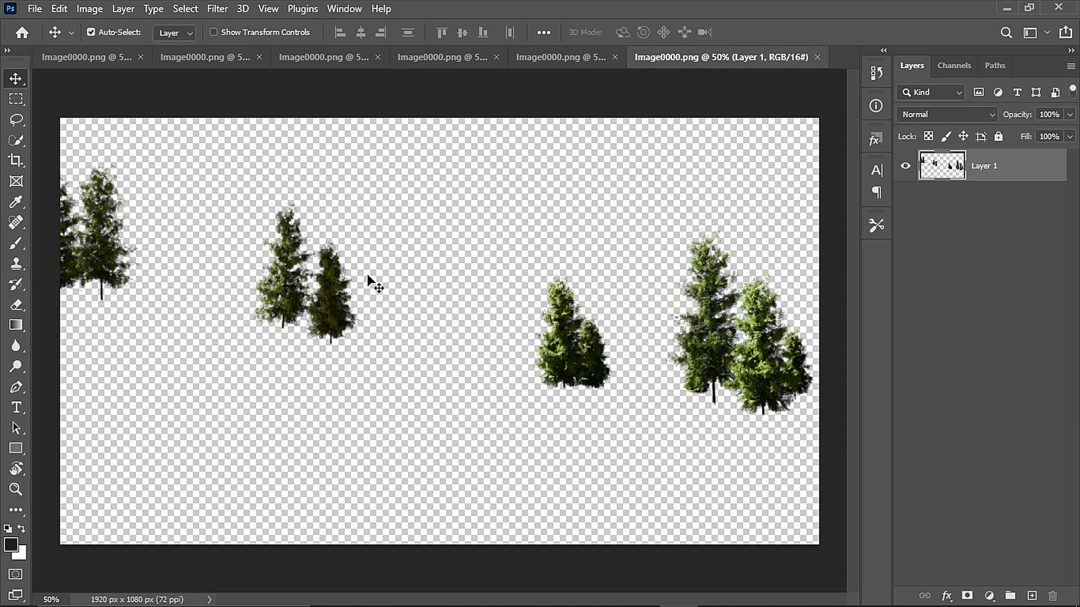
click(84, 55)
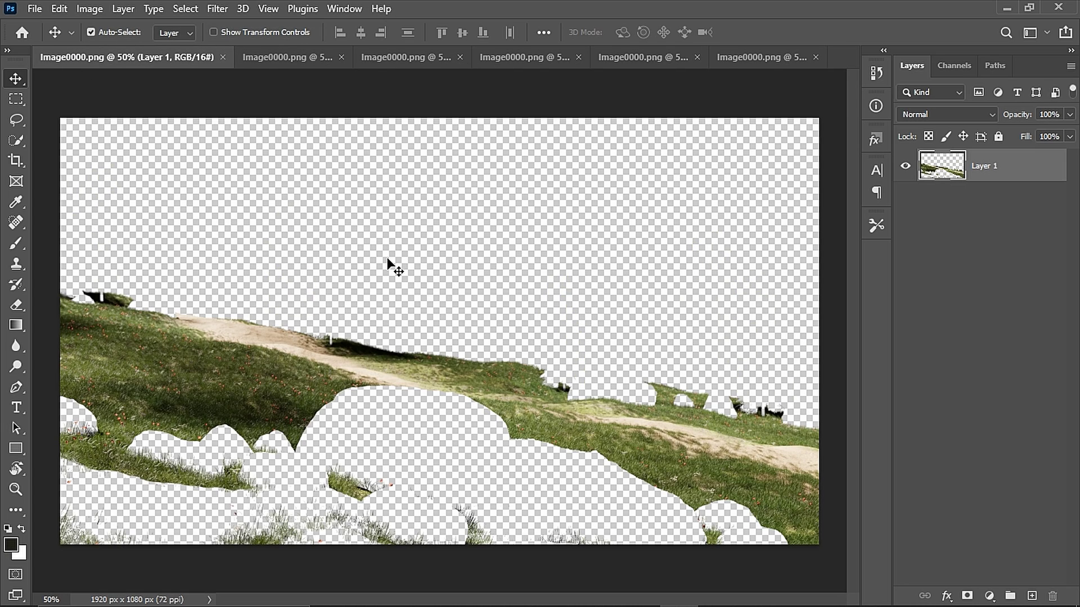
Step: Bring the castle, background, rocks, trees and small mountain renders into the terrain document as layers and close the source images
click(300, 56)
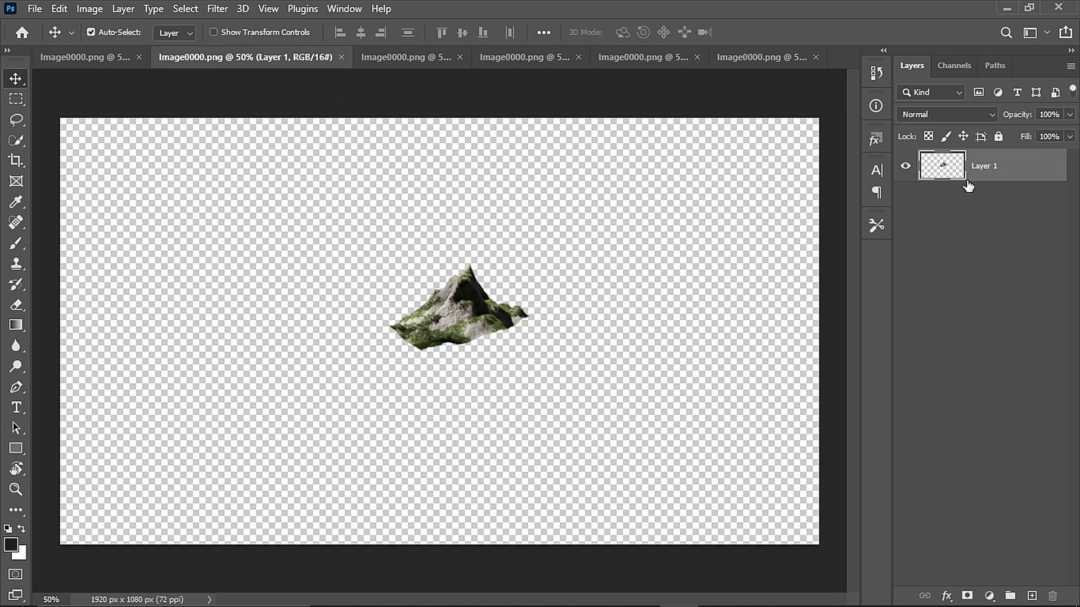
drag(950, 173, 367, 327)
click(35, 8)
click(54, 39)
double_click(460, 283)
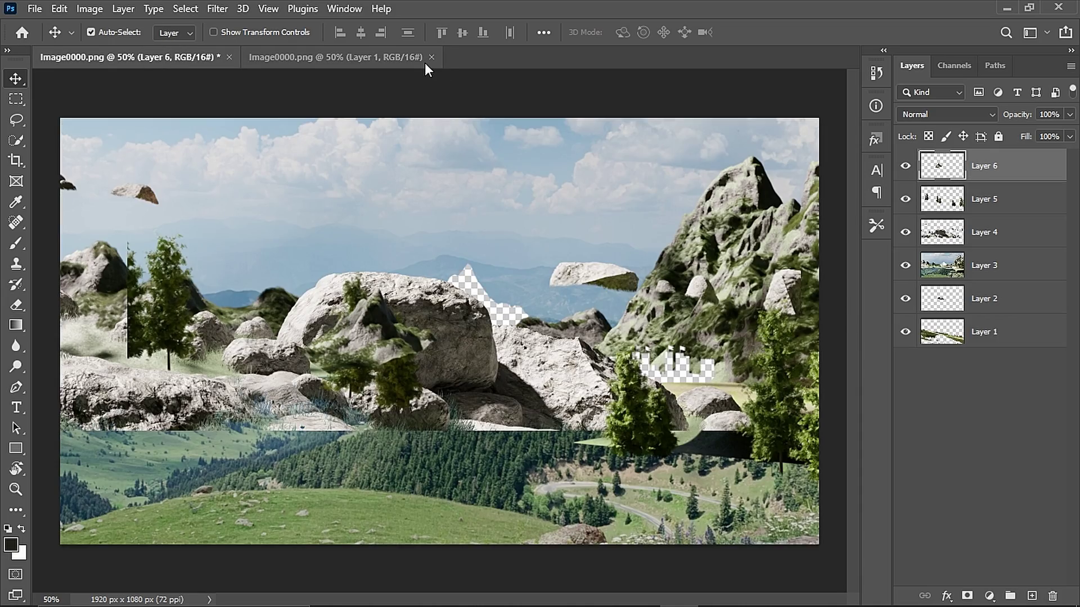
click(431, 57)
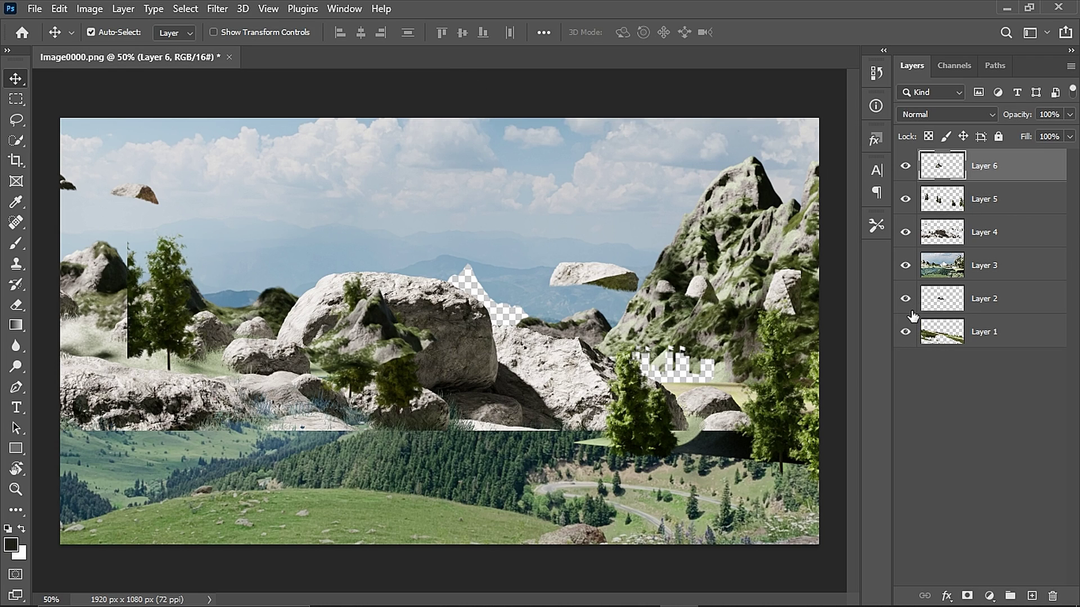
Step: Hide every layer except the background render on Layer 3 and move Layer 3 to the bottom of the layer stack
drag(916, 301, 911, 347)
drag(904, 246, 904, 179)
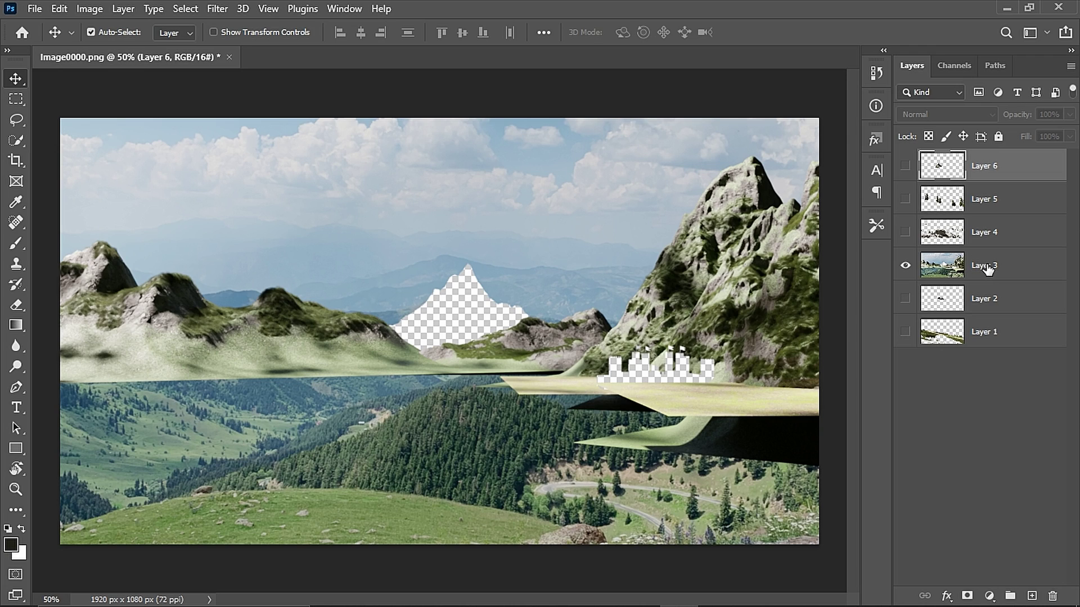
drag(987, 270, 997, 390)
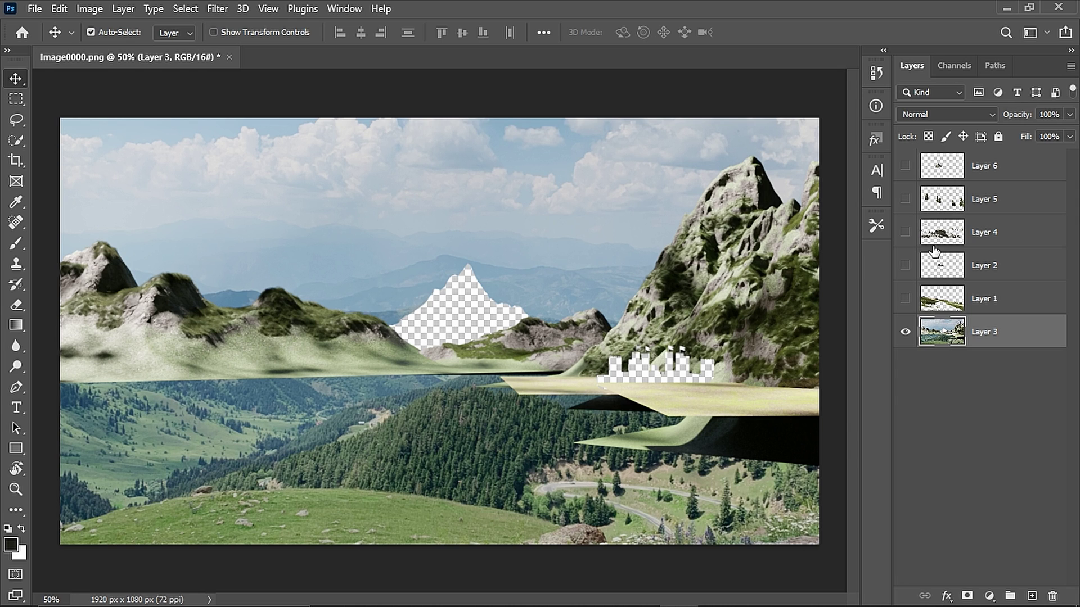
Step: Show Layer 1 and Layer 6, shift the grassy terrain slightly, and fit the small mountain into the background's central gap
click(903, 300)
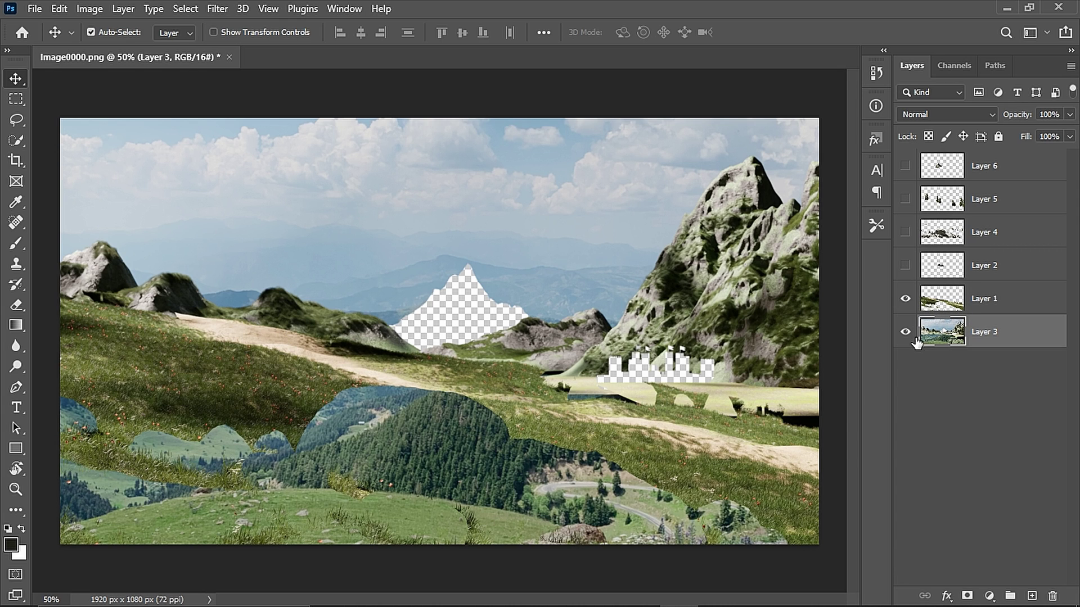
drag(483, 404, 480, 391)
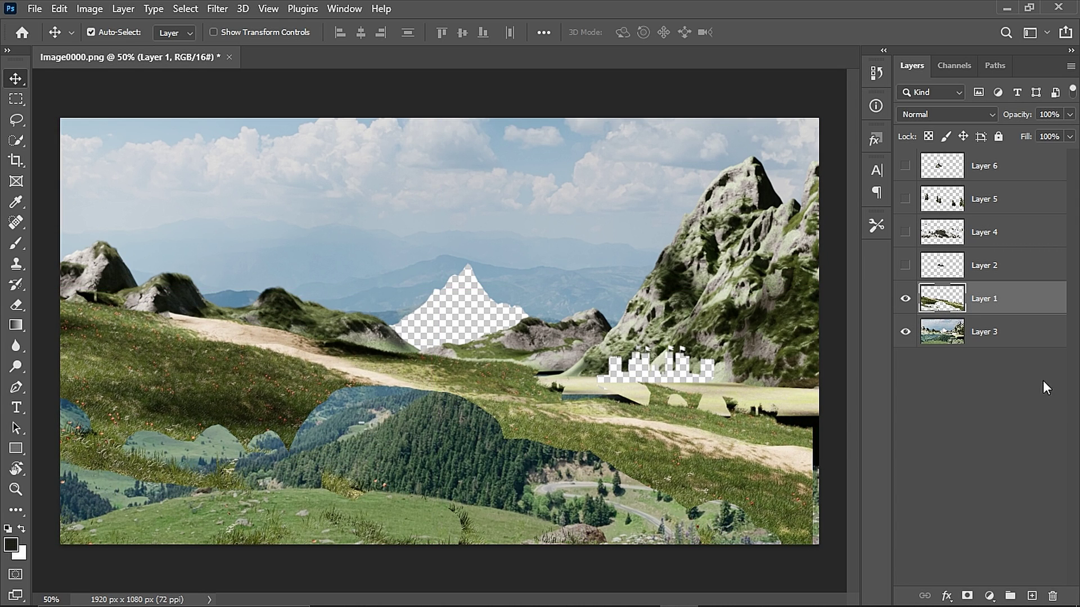
click(906, 166)
drag(378, 327, 481, 284)
alt+scroll(471, 315, up, 5)
alt+scroll(468, 311, down, 5)
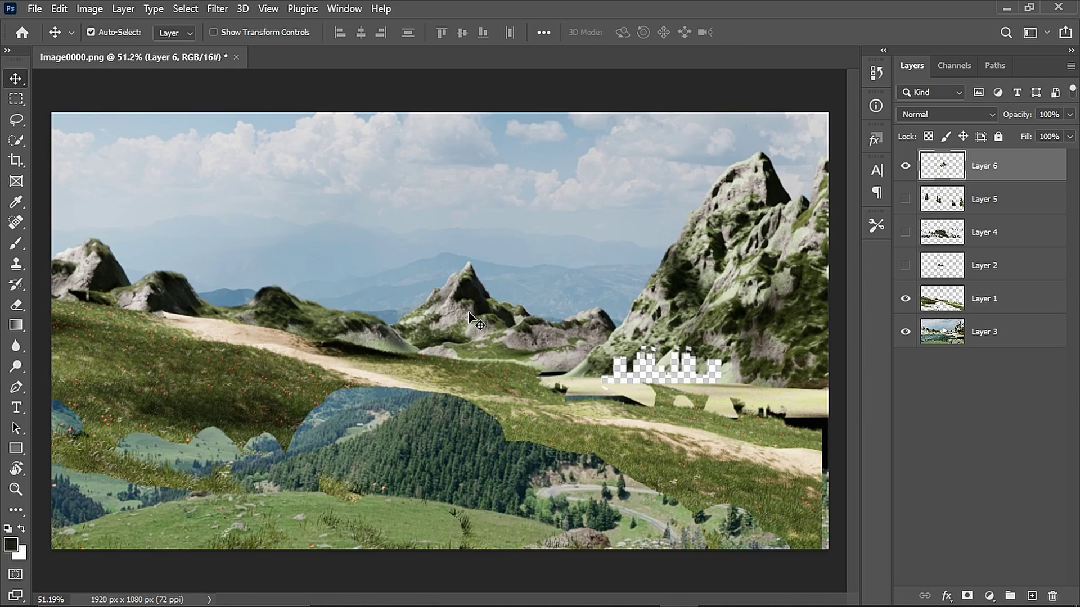
Step: Show Layer 5 and Layer 4, move the trees onto the terrain and lower the rocks into the terrain's cut-outs
click(905, 200)
drag(163, 319, 81, 243)
click(905, 232)
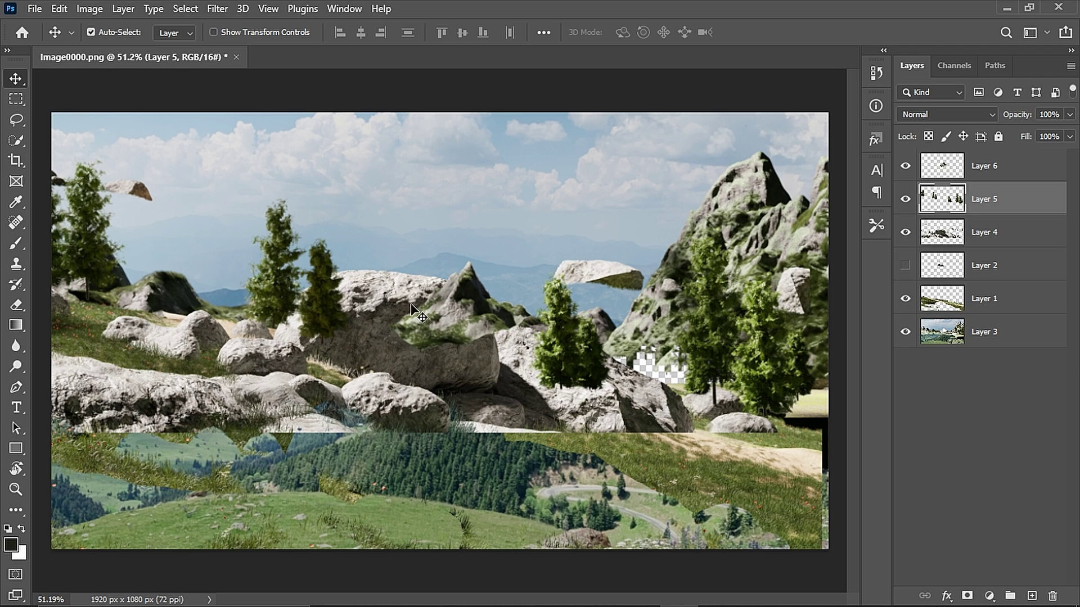
drag(394, 324, 400, 413)
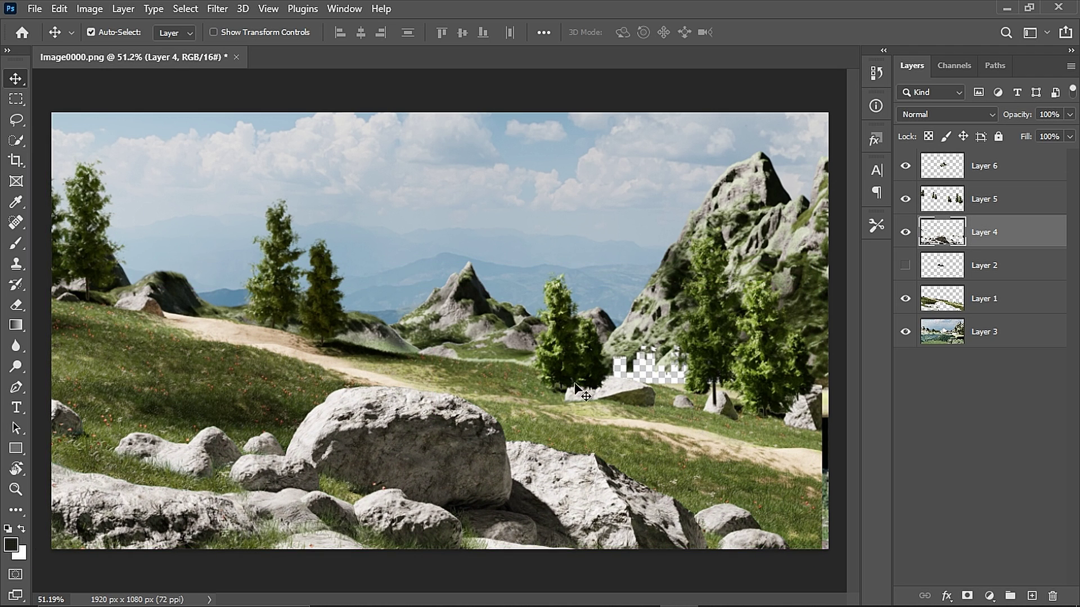
Step: Show Layer 2 and move the castle into the transparent gap at the foot of the large mountain
click(905, 267)
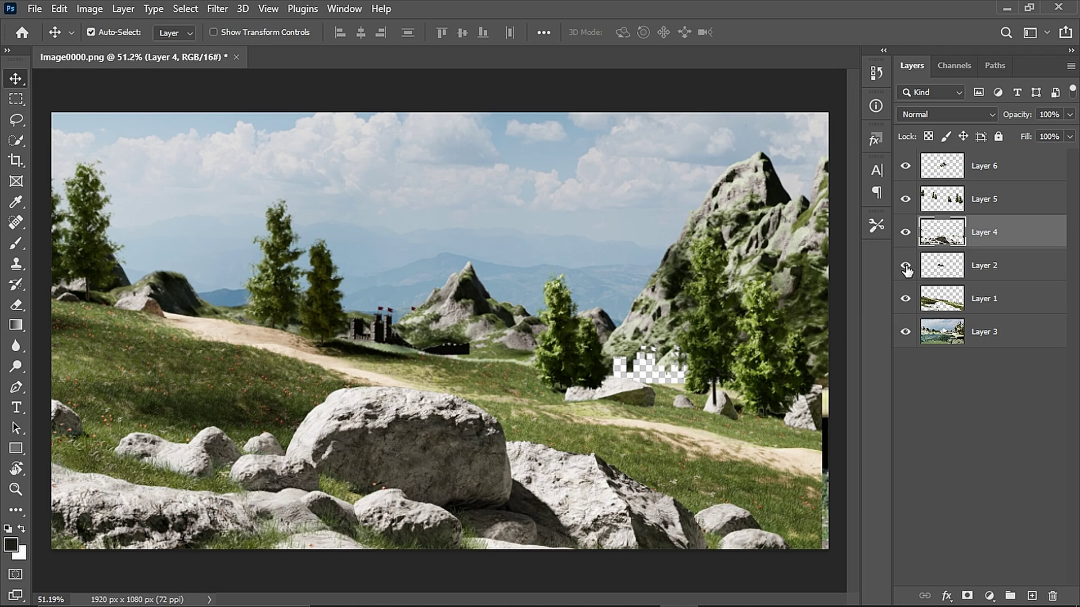
drag(388, 343, 633, 362)
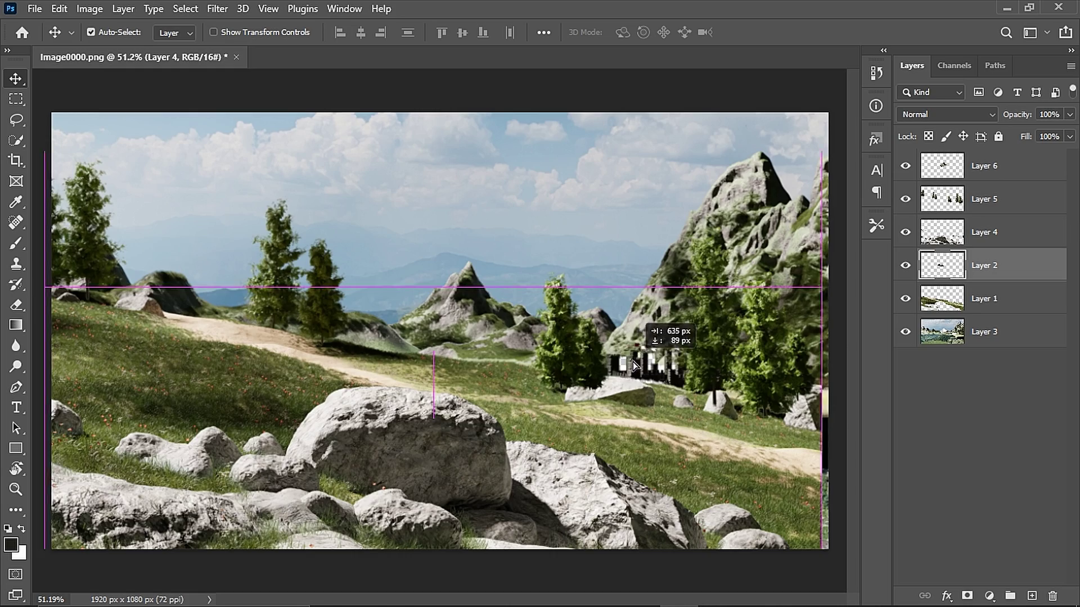
alt+scroll(633, 362, up, 5)
alt+scroll(605, 361, down, 8)
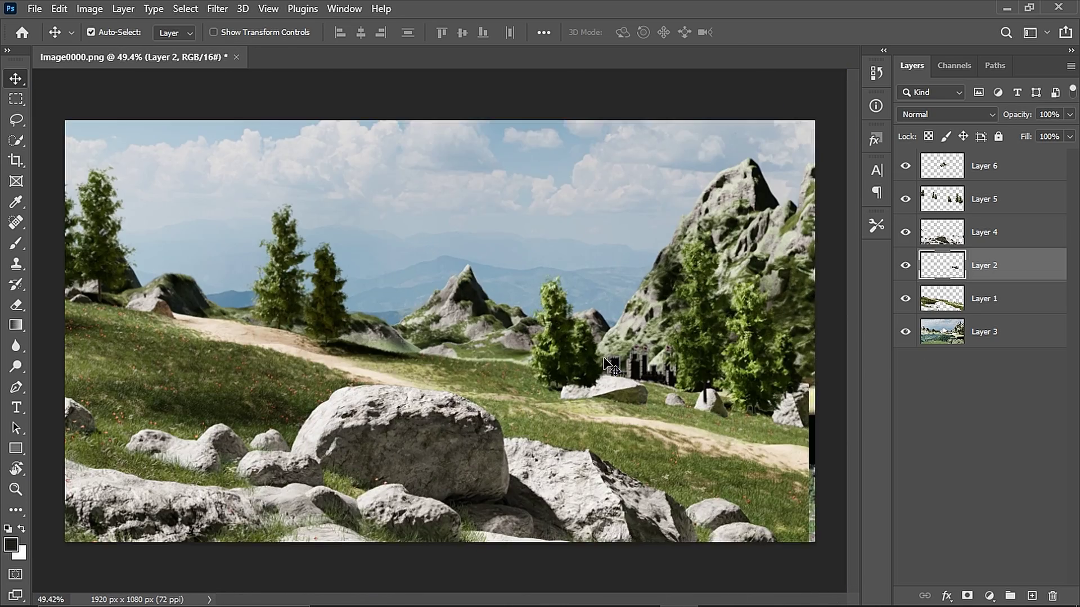
Step: Restack the layers from front to back as Layer 4, Layer 5, Layer 1, Layer 2, Layer 6 and Layer 3
key(ctrl+shift+s)
click(728, 524)
click(652, 370)
click(571, 378)
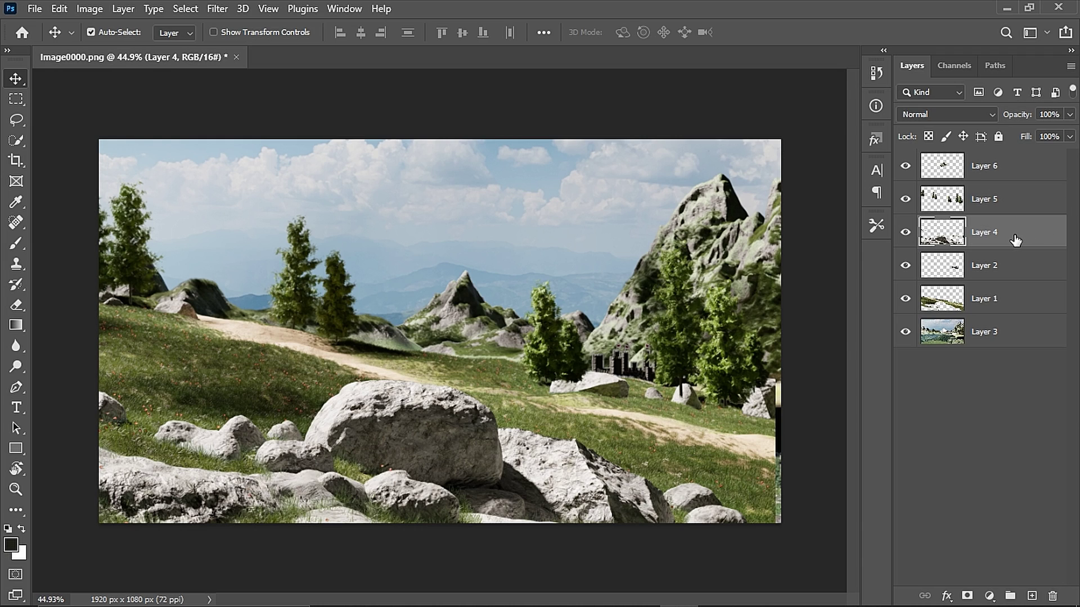
drag(1015, 240, 1012, 286)
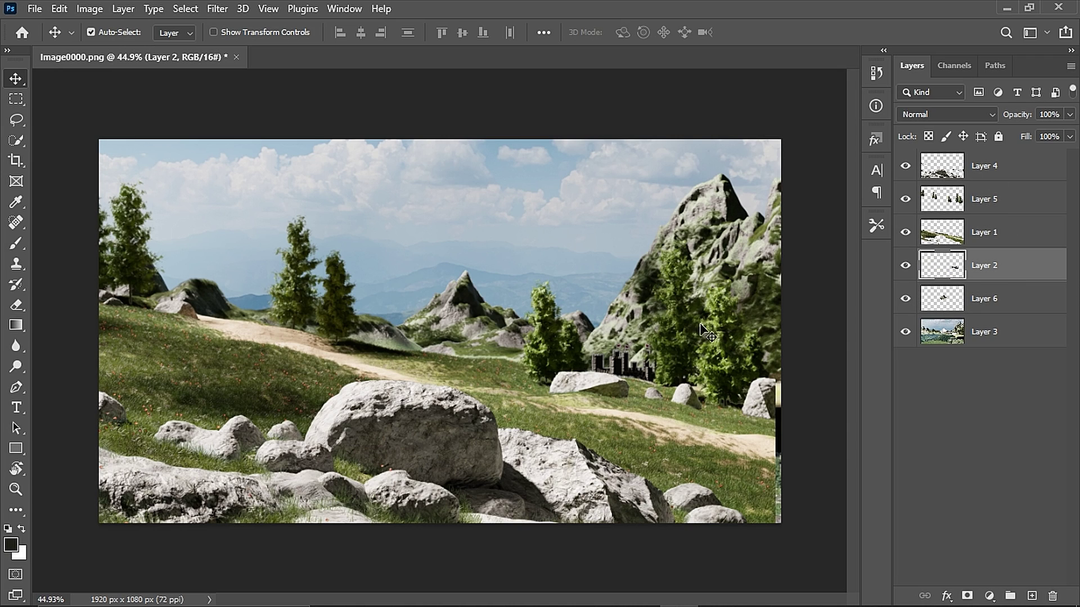